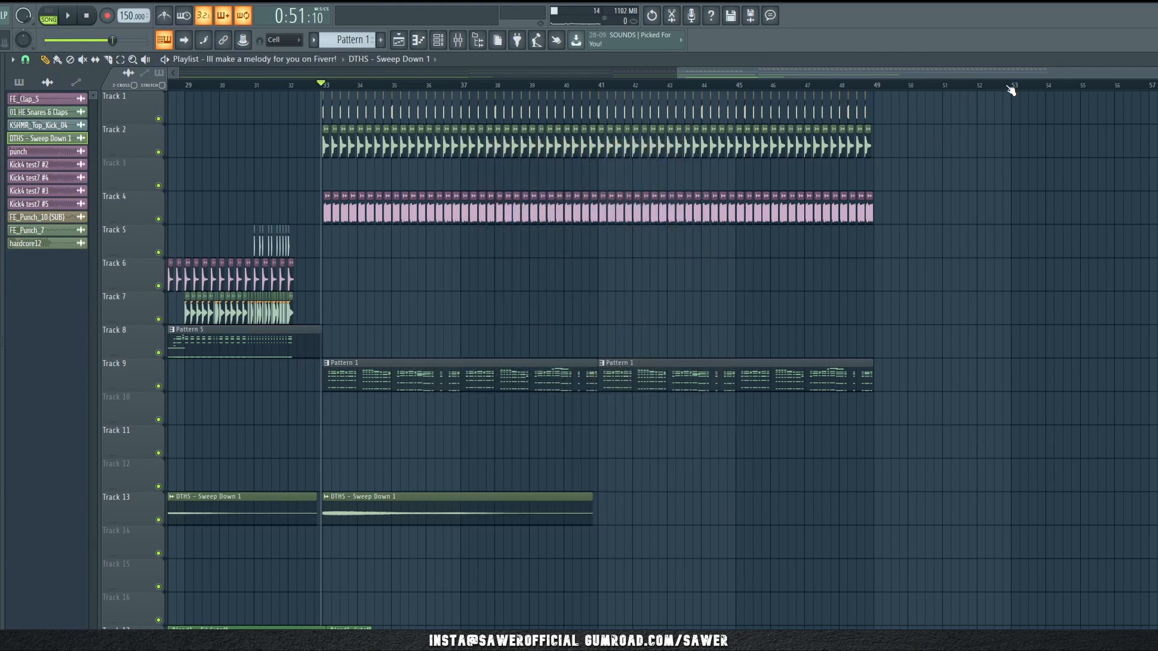
Step: Play the drop section from bar 33 for a few bars, then stop
{"action": "scroll", "coordinate": [1011, 90], "scroll_direction": "up", "scroll_amount": 4}
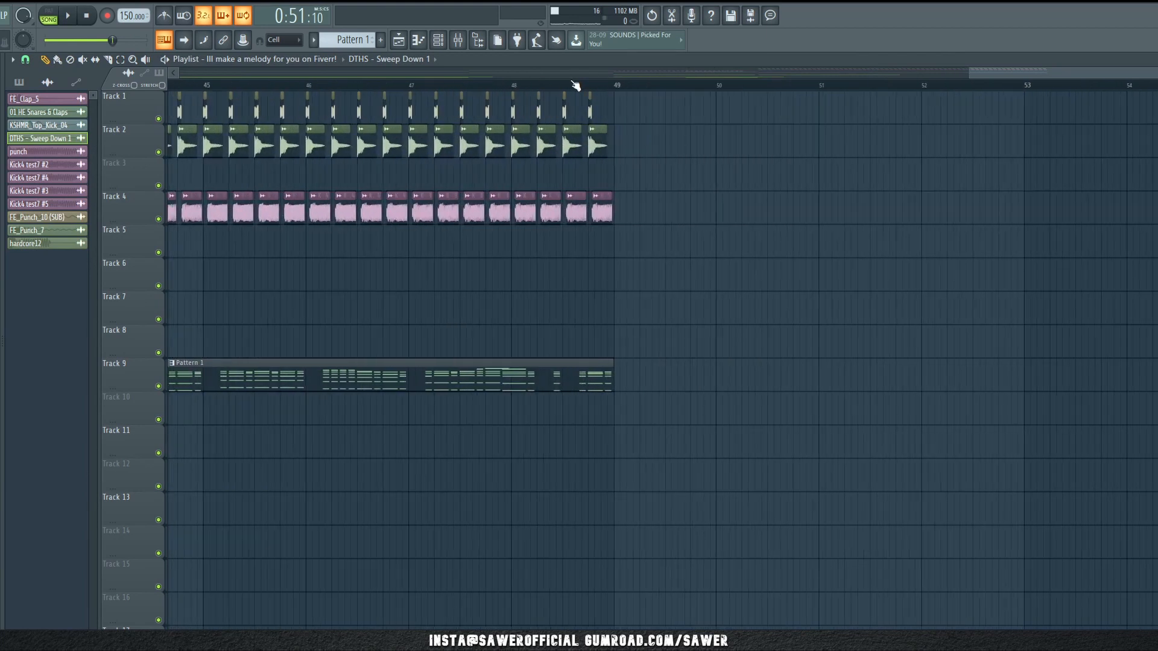
{"action": "scroll", "coordinate": [574, 89], "scroll_direction": "down", "scroll_amount": 4}
{"action": "scroll", "coordinate": [574, 88], "scroll_direction": "down", "scroll_amount": 3}
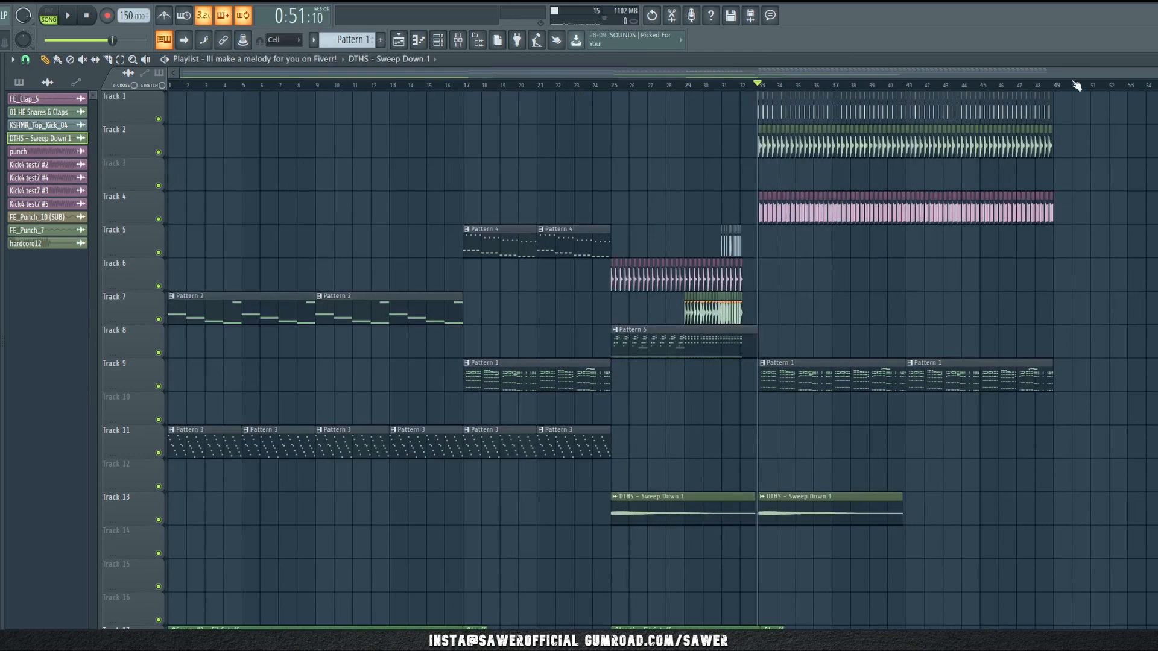
{"action": "scroll", "coordinate": [1083, 85], "scroll_direction": "up", "scroll_amount": 3}
{"action": "scroll", "coordinate": [1089, 85], "scroll_direction": "up", "scroll_amount": 2}
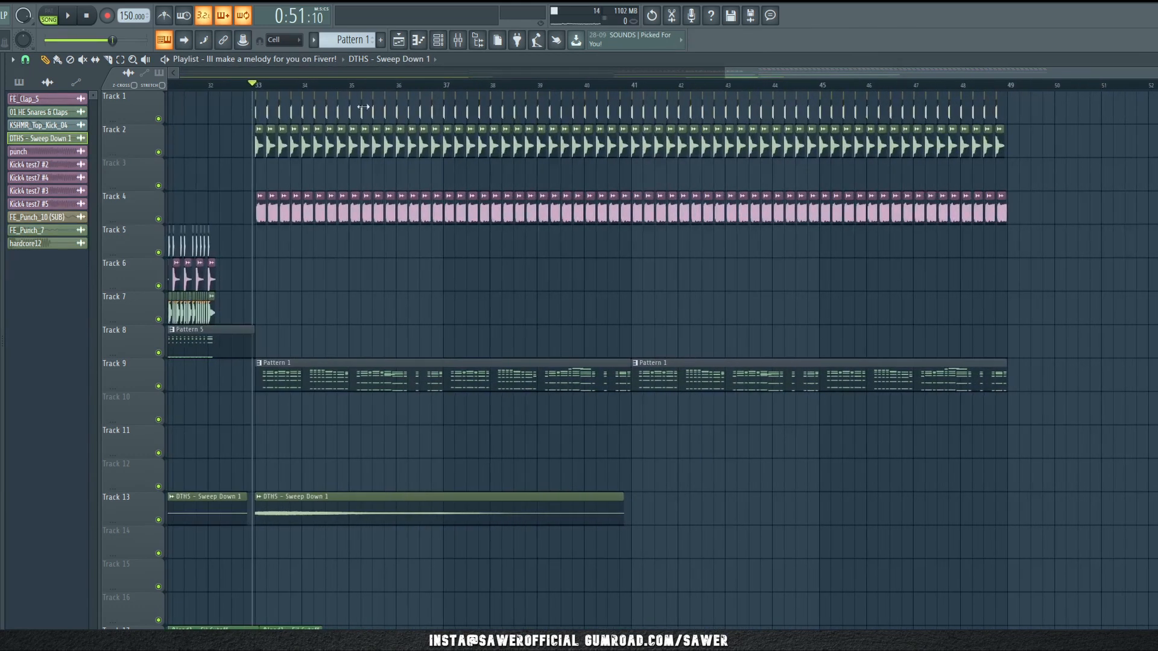
{"action": "left_click", "coordinate": [257, 87]}
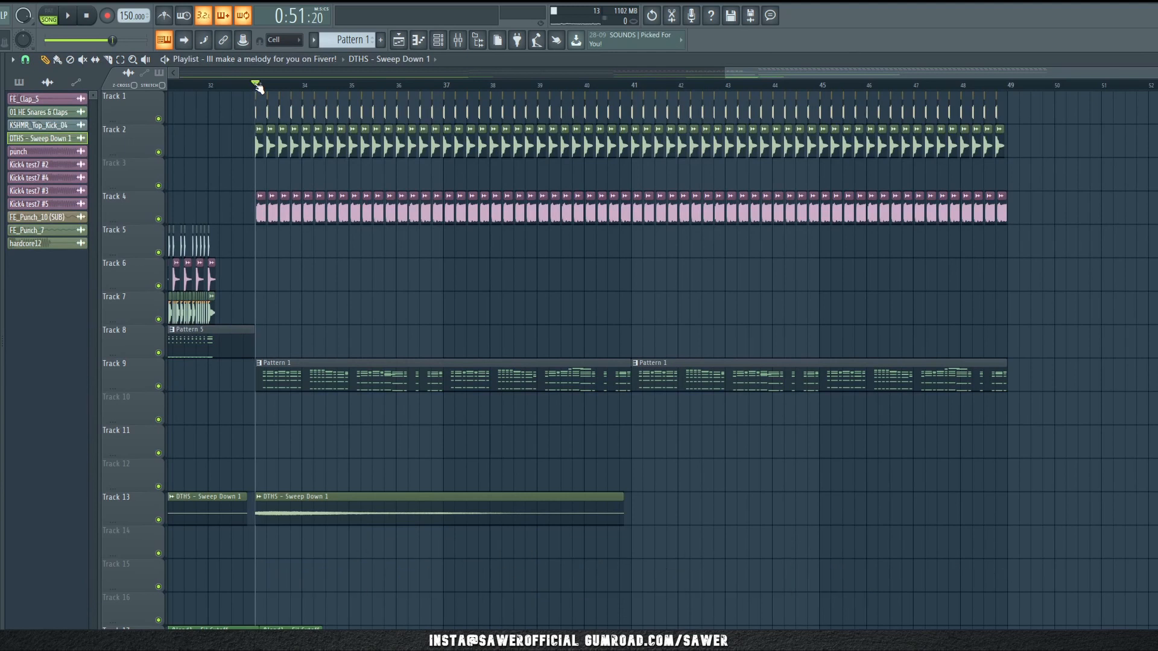
{"action": "key", "text": "space"}
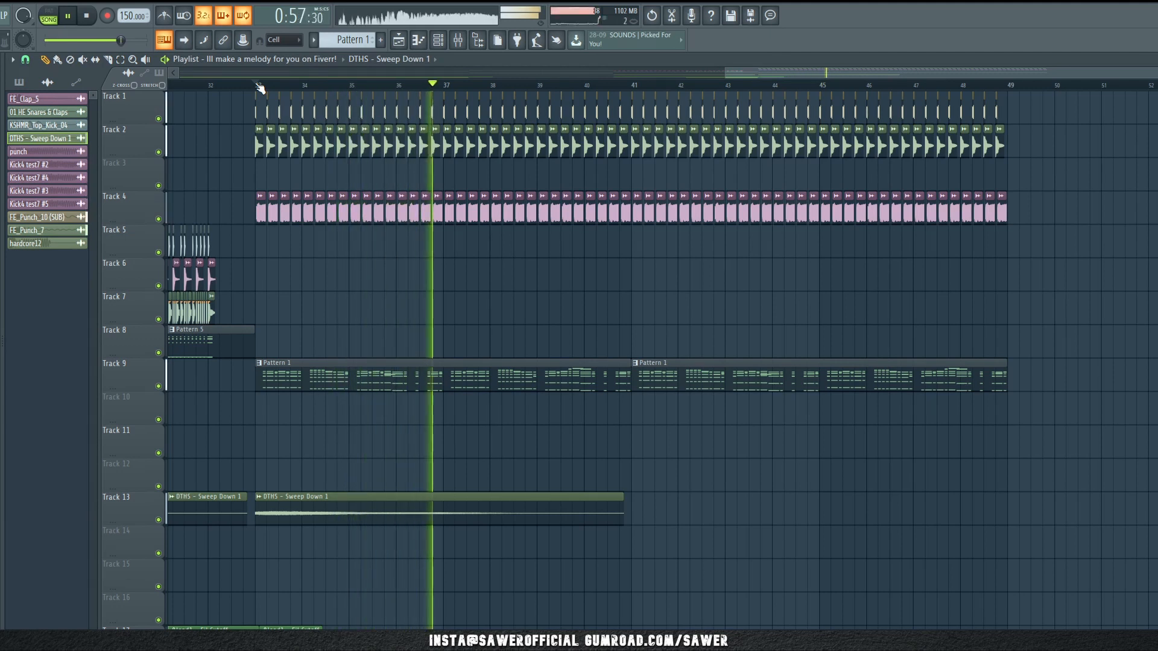
{"action": "key", "text": "space"}
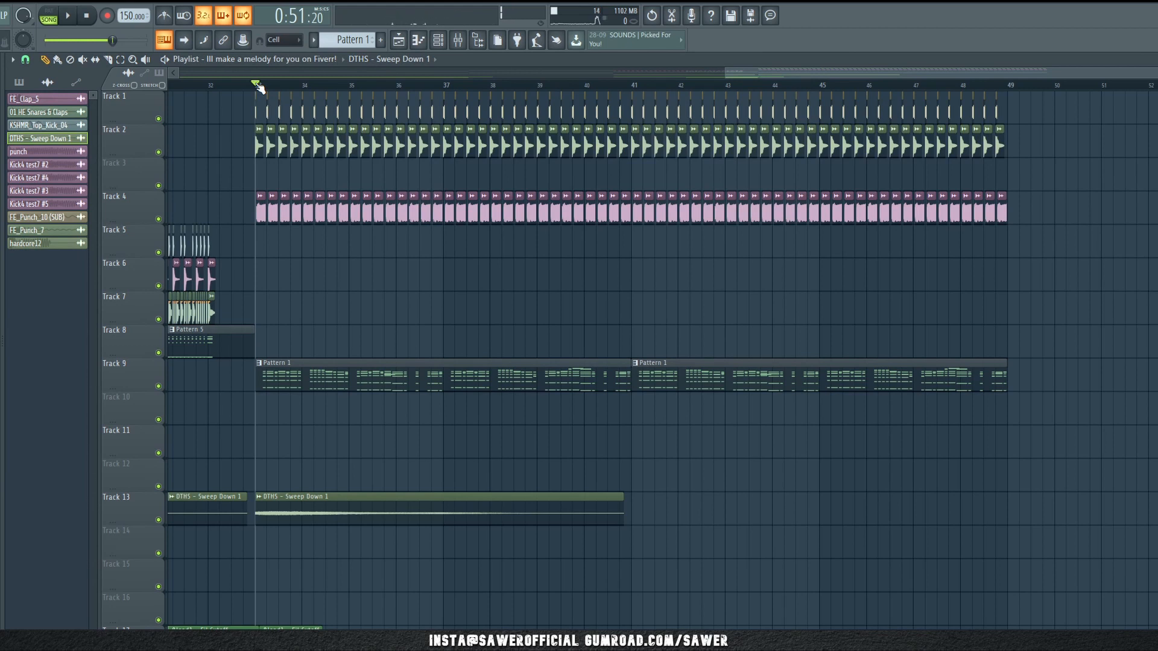
Step: Copy one bar of the clap, FE_Punch_7 and Kick4 test7 #2 clips on Tracks 1, 2 and 4 to bar 49
{"action": "scroll", "coordinate": [498, 89], "scroll_direction": "down", "scroll_amount": 5}
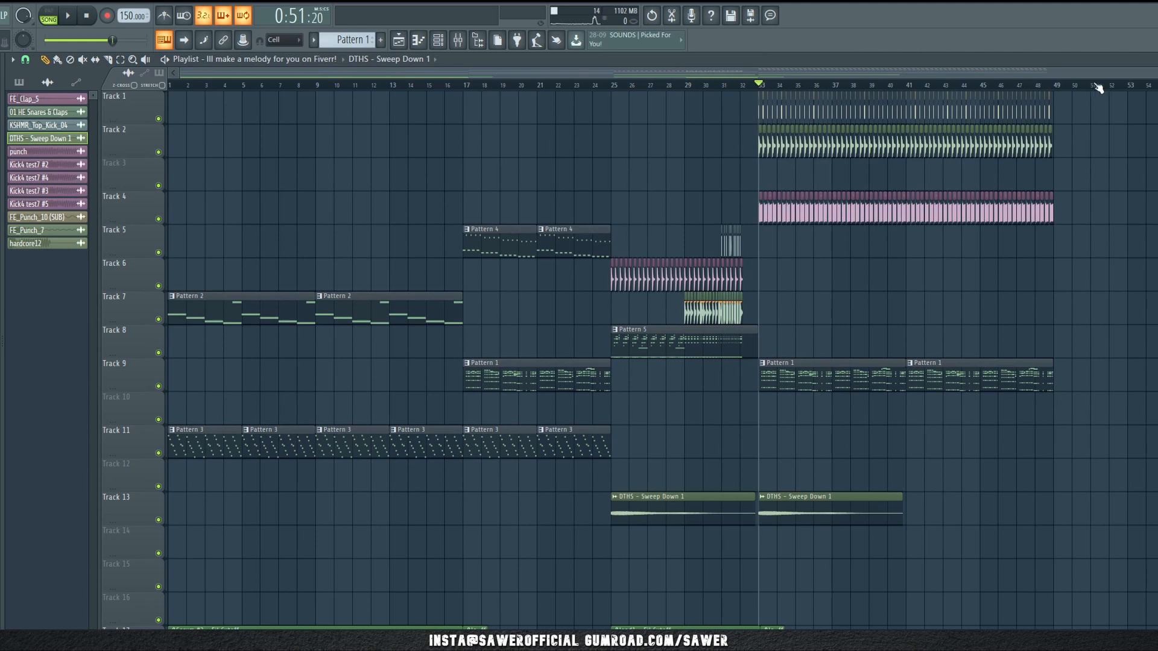
{"action": "scroll", "coordinate": [1097, 88], "scroll_direction": "up", "scroll_amount": 3}
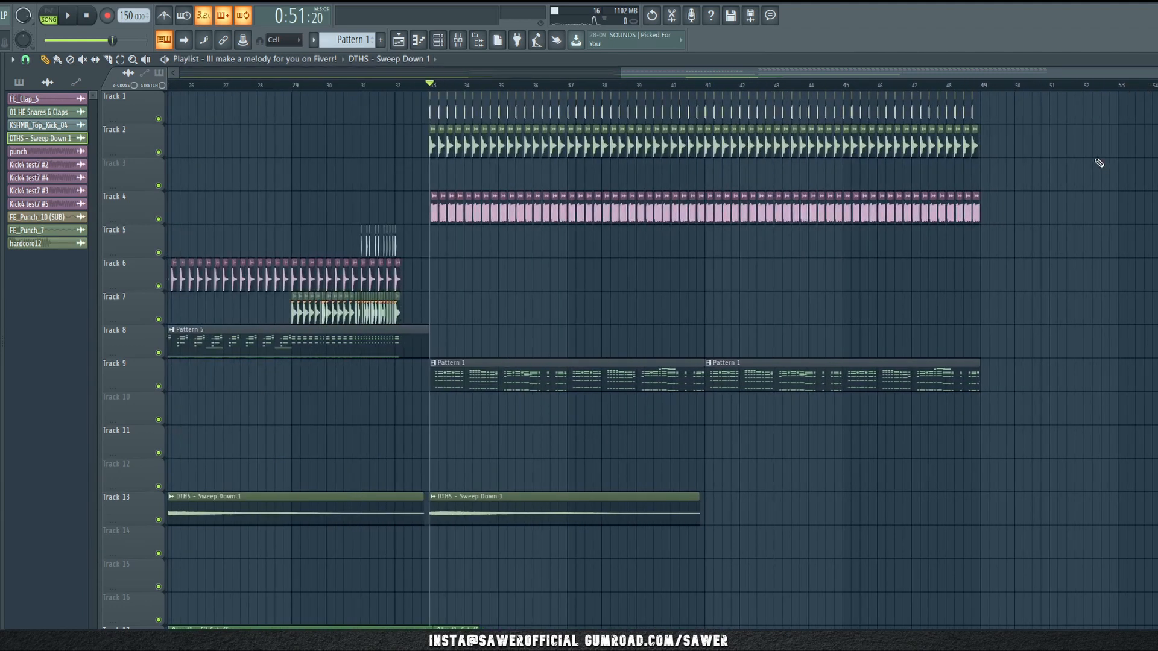
{"action": "left_click_drag", "start_coordinate": [393, 112], "coordinate": [986, 216]}
{"action": "scroll", "coordinate": [1042, 84], "scroll_direction": "up", "scroll_amount": 8}
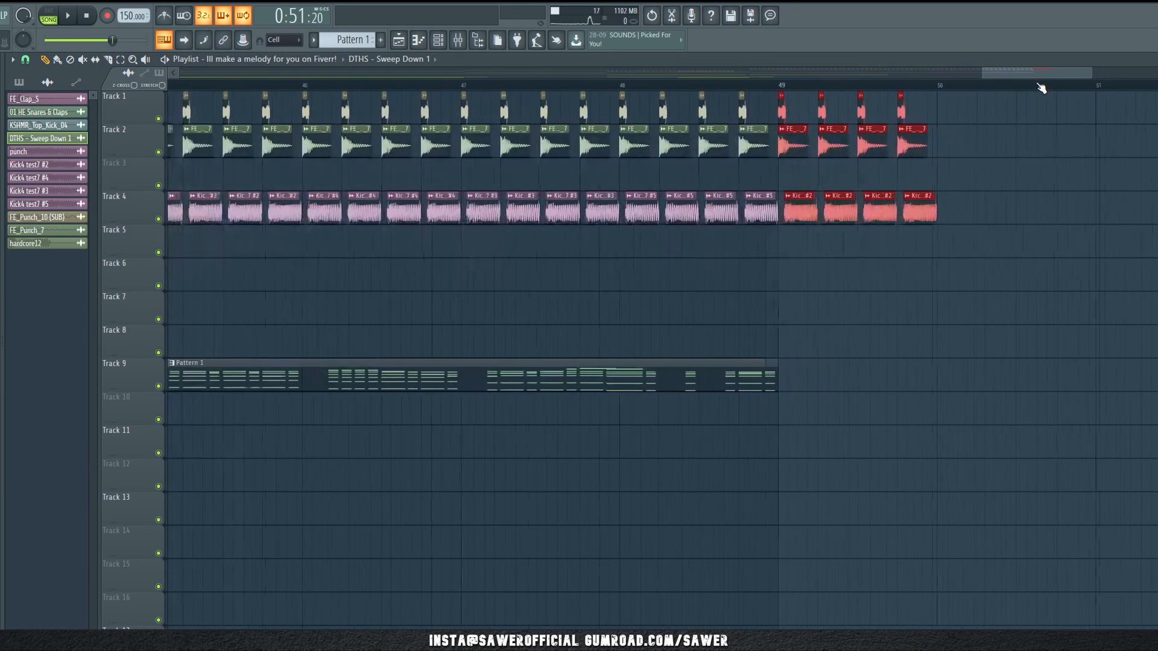
{"action": "scroll", "coordinate": [652, 90], "scroll_direction": "down", "scroll_amount": 8}
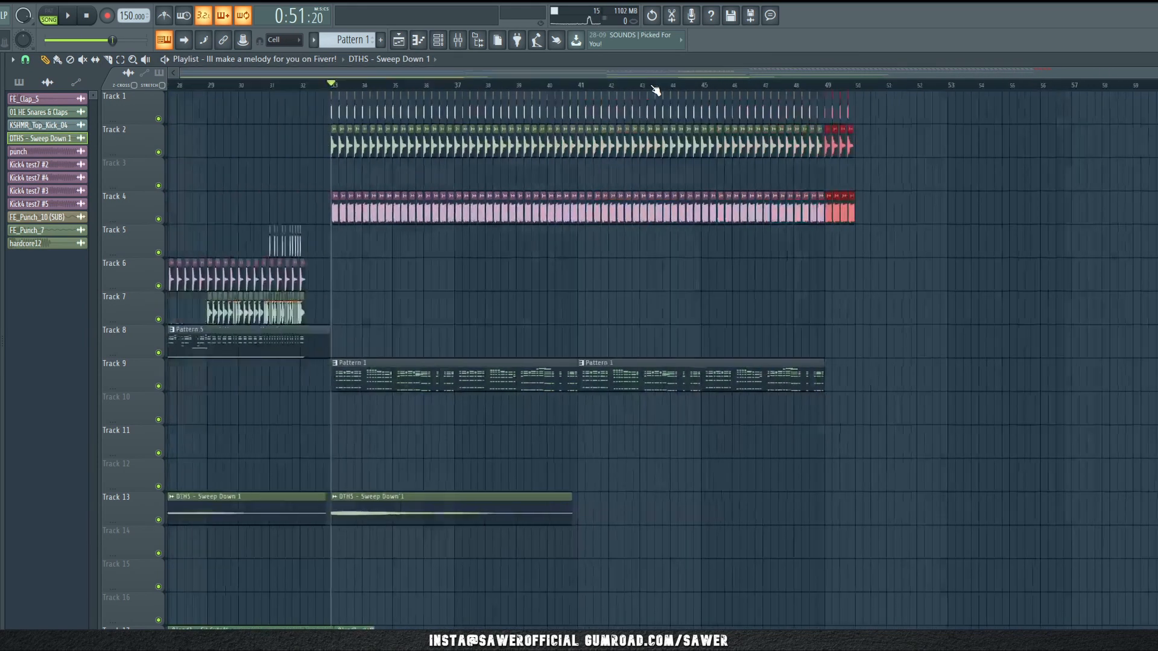
{"action": "left_click_drag", "start_coordinate": [220, 91], "coordinate": [410, 92]}
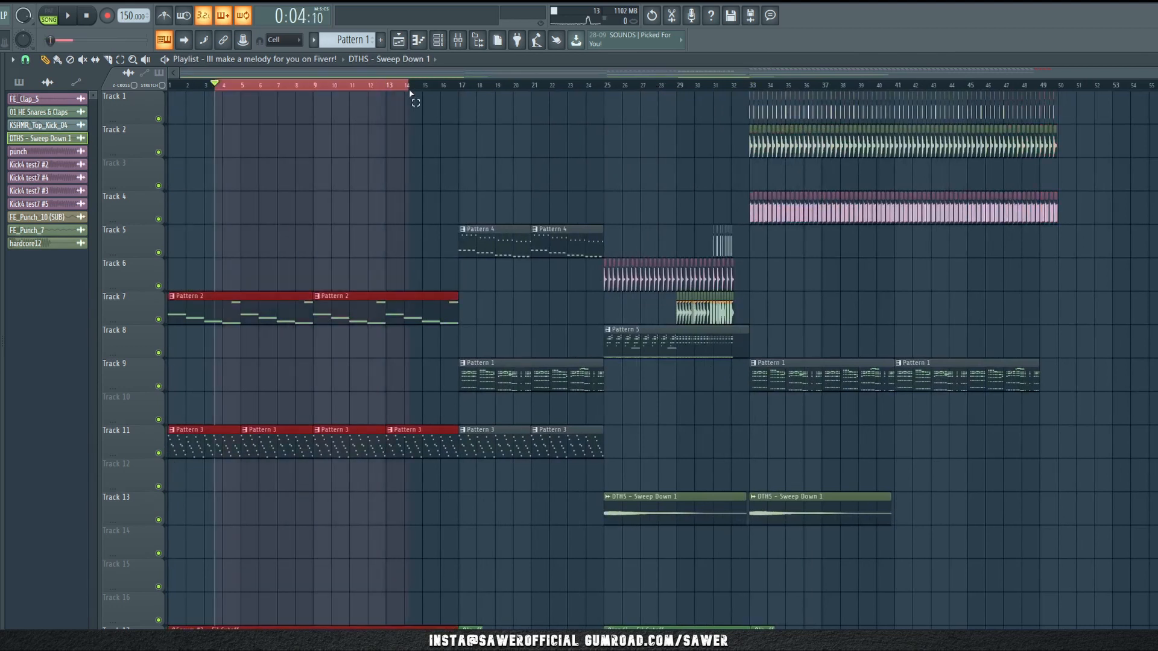
{"action": "key", "text": "ctrl+d"}
{"action": "key", "text": "ctrl+a"}
{"action": "key", "text": "ctrl+d"}
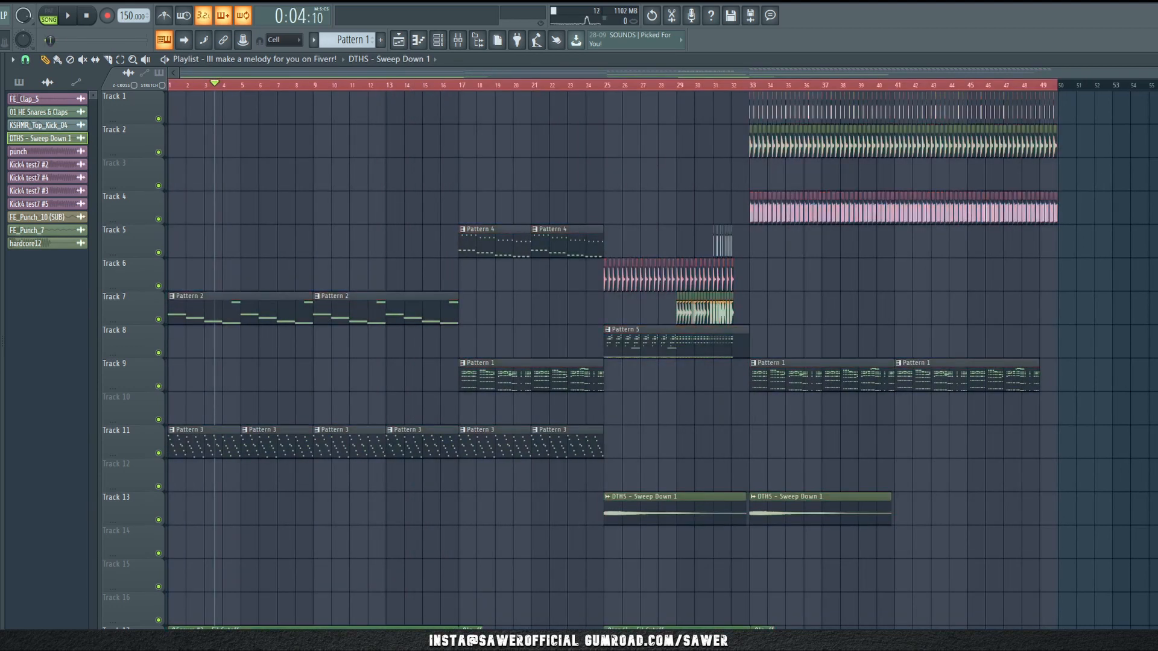
Step: Copy the same one-bar clap, punch and kick group on Tracks 1, 2 and 4 to bar 50
{"action": "scroll", "coordinate": [1155, 211], "scroll_direction": "up", "scroll_amount": 2}
{"action": "scroll", "coordinate": [1155, 90], "scroll_direction": "up", "scroll_amount": 3}
{"action": "scroll", "coordinate": [1156, 90], "scroll_direction": "down", "scroll_amount": 1}
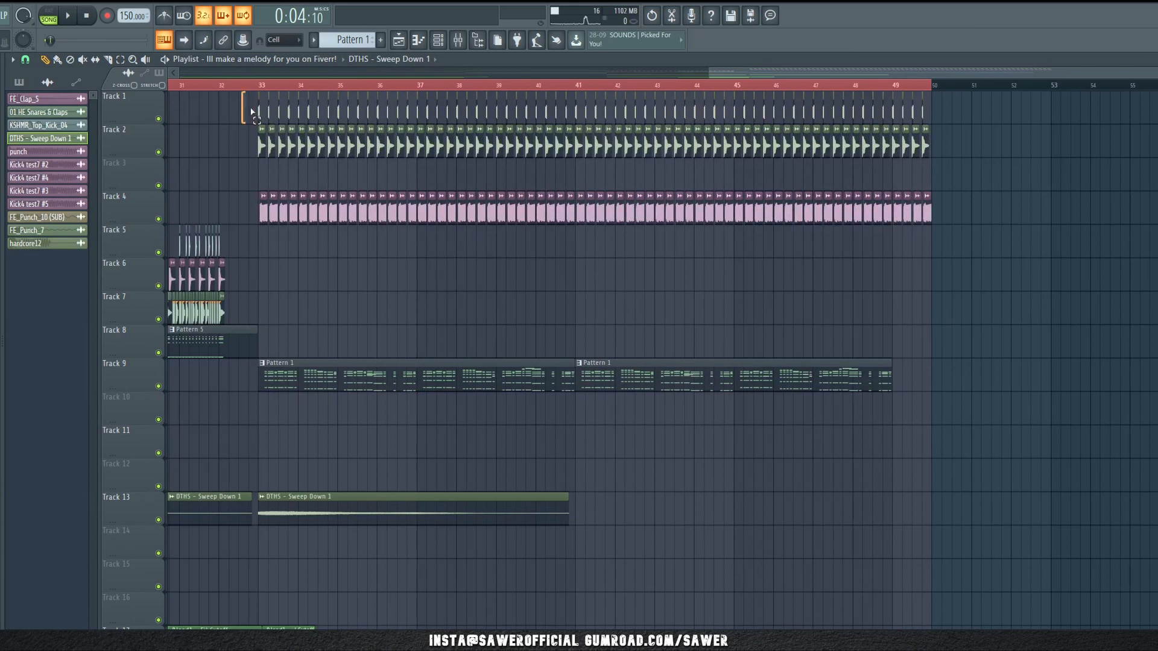
{"action": "left_click_drag", "start_coordinate": [251, 111], "coordinate": [938, 214]}
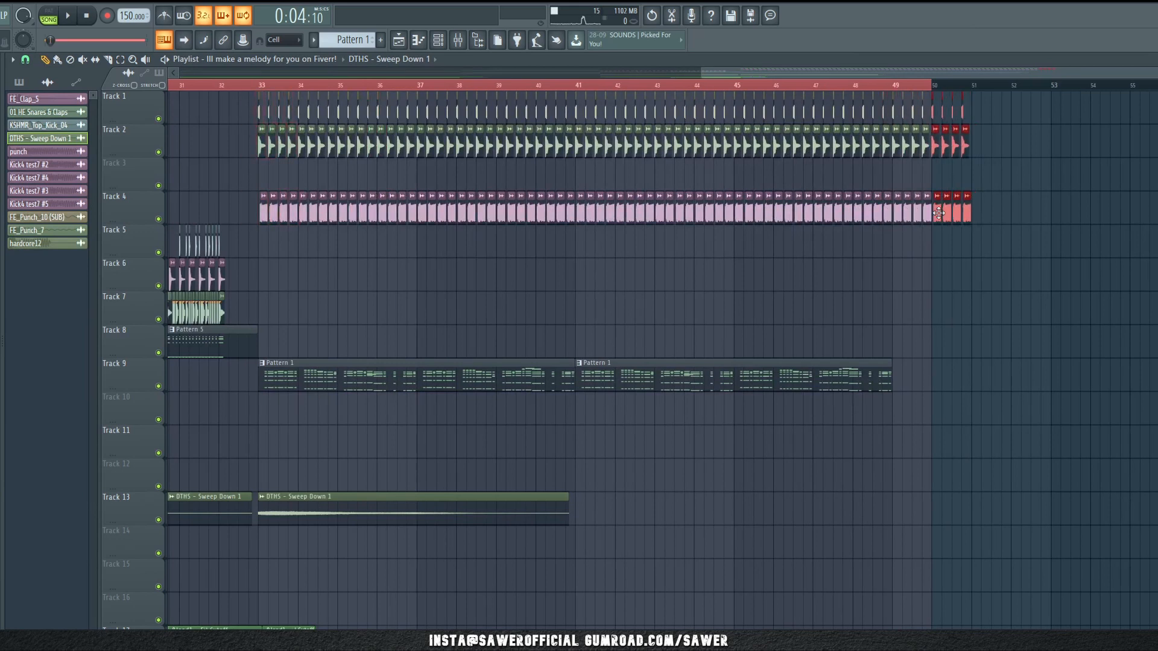
{"action": "scroll", "coordinate": [557, 89], "scroll_direction": "up", "scroll_amount": 8}
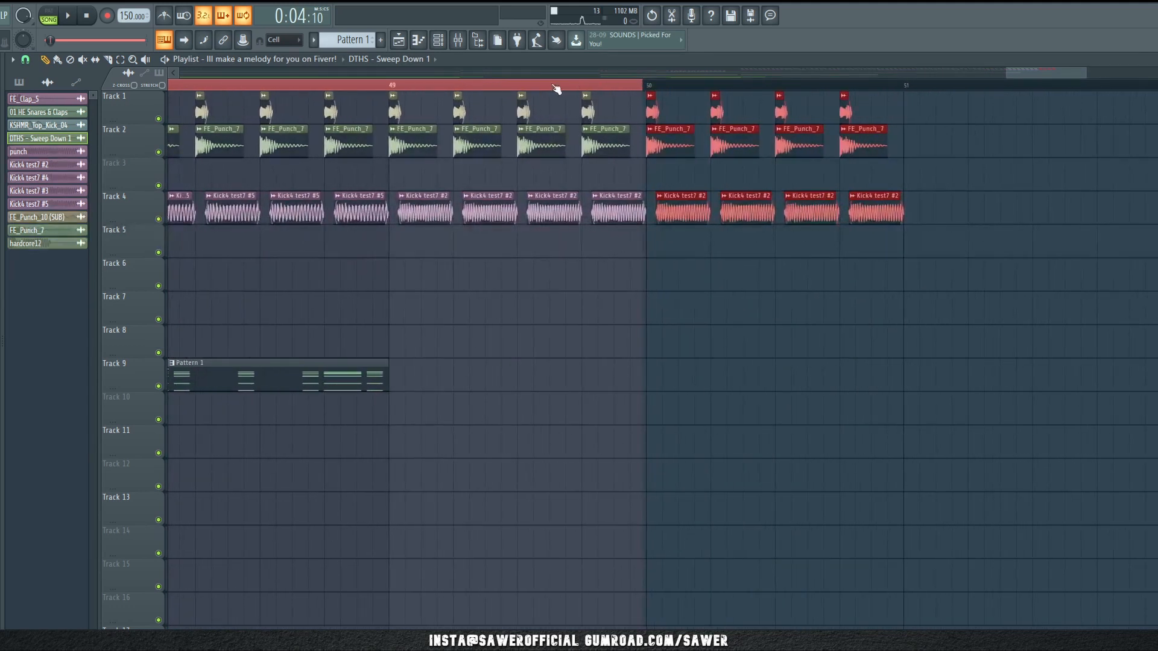
Step: Clear the selection and play from just after bar 48 into the added drum bars
{"action": "scroll", "coordinate": [556, 89], "scroll_direction": "down", "scroll_amount": 4}
{"action": "left_click", "coordinate": [431, 88]}
{"action": "left_click", "coordinate": [555, 238], "text": "ctrl"}
{"action": "key", "text": "space"}
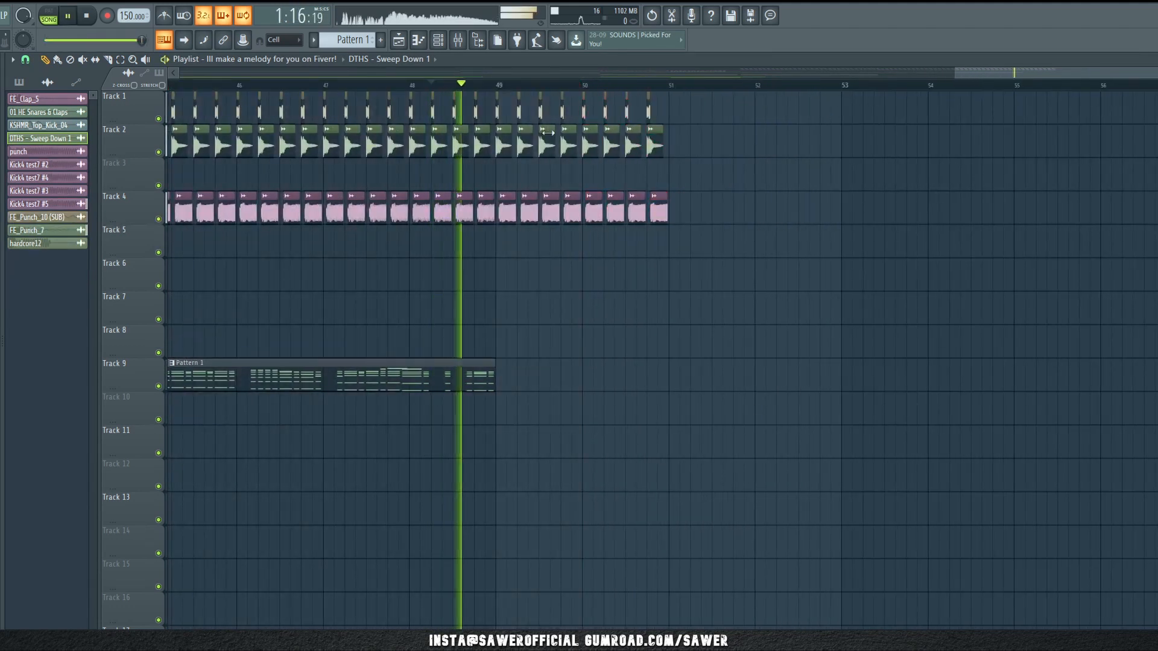
{"action": "scroll", "coordinate": [567, 90], "scroll_direction": "down", "scroll_amount": 2}
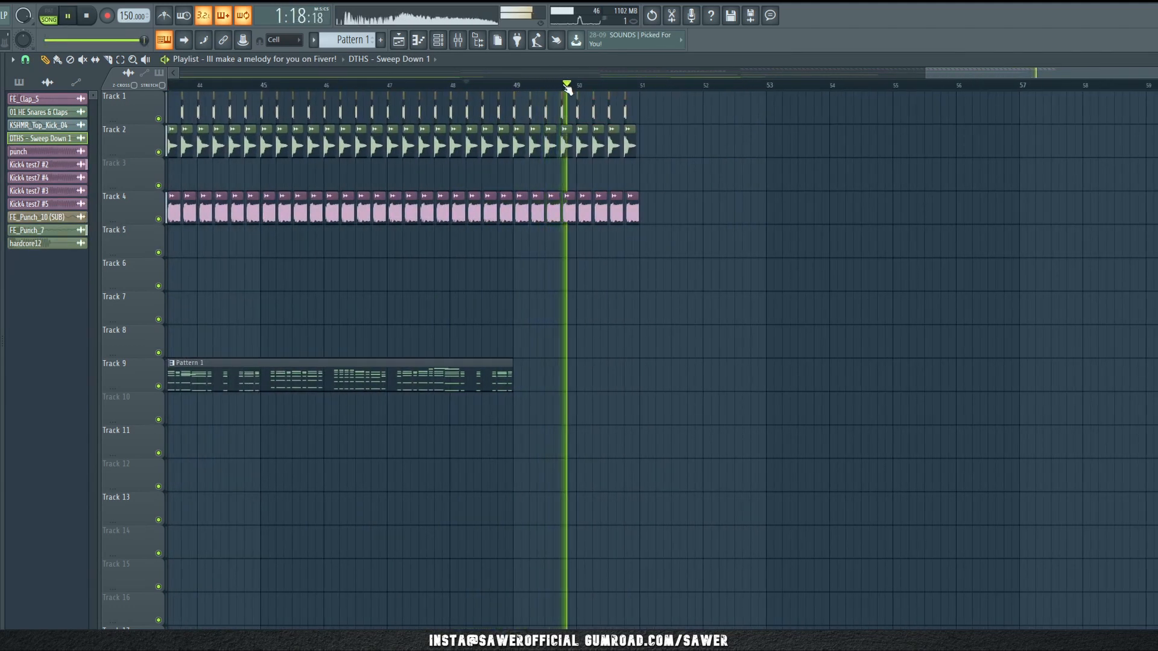
{"action": "key", "text": "space"}
{"action": "key", "text": "space"}
{"action": "scroll", "coordinate": [569, 89], "scroll_direction": "up", "scroll_amount": 1}
{"action": "scroll", "coordinate": [567, 89], "scroll_direction": "up", "scroll_amount": 3}
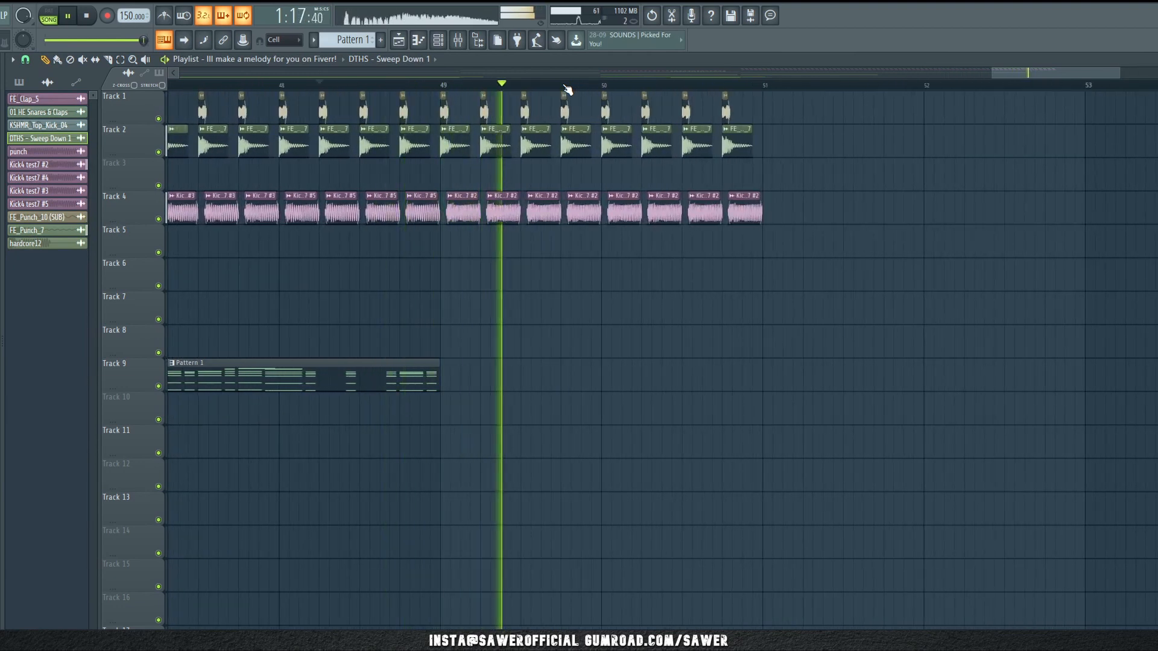
{"action": "key", "text": "space"}
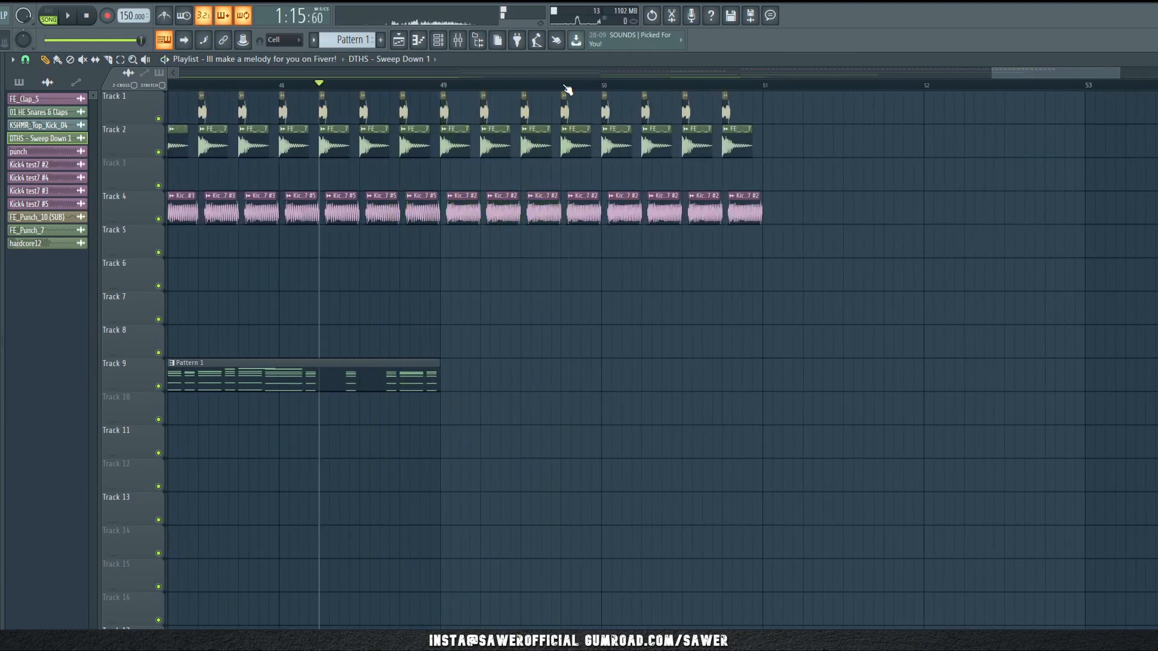
Step: Play the added drum section repeatedly from the start of bar 49
{"action": "left_click", "coordinate": [445, 89]}
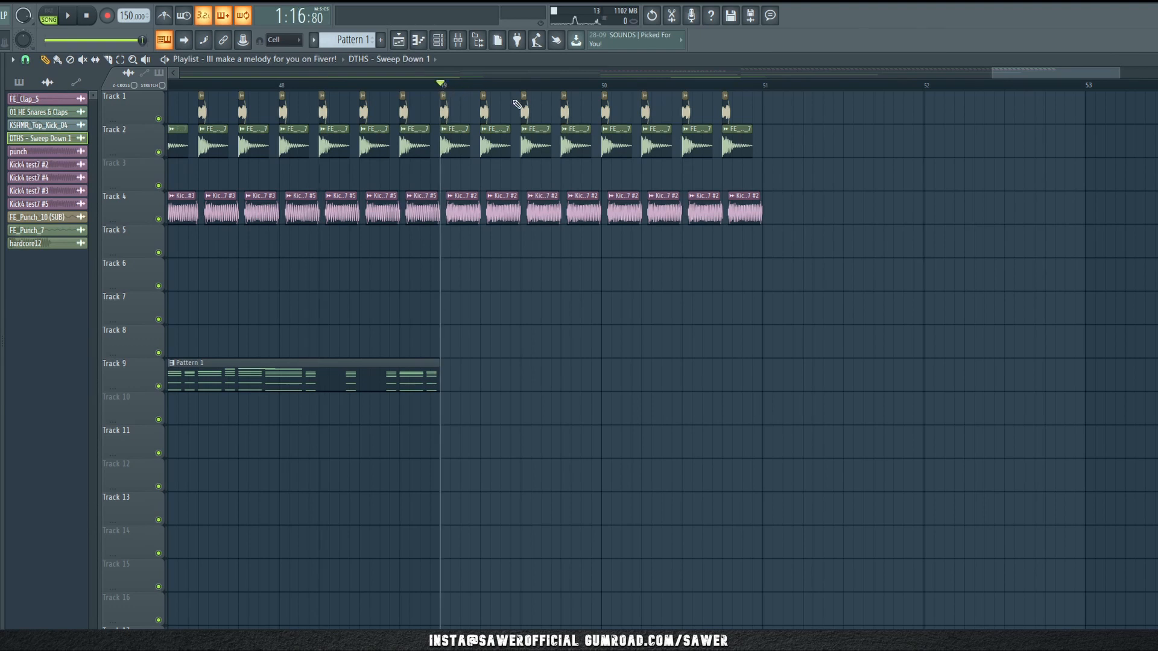
{"action": "key", "text": "space"}
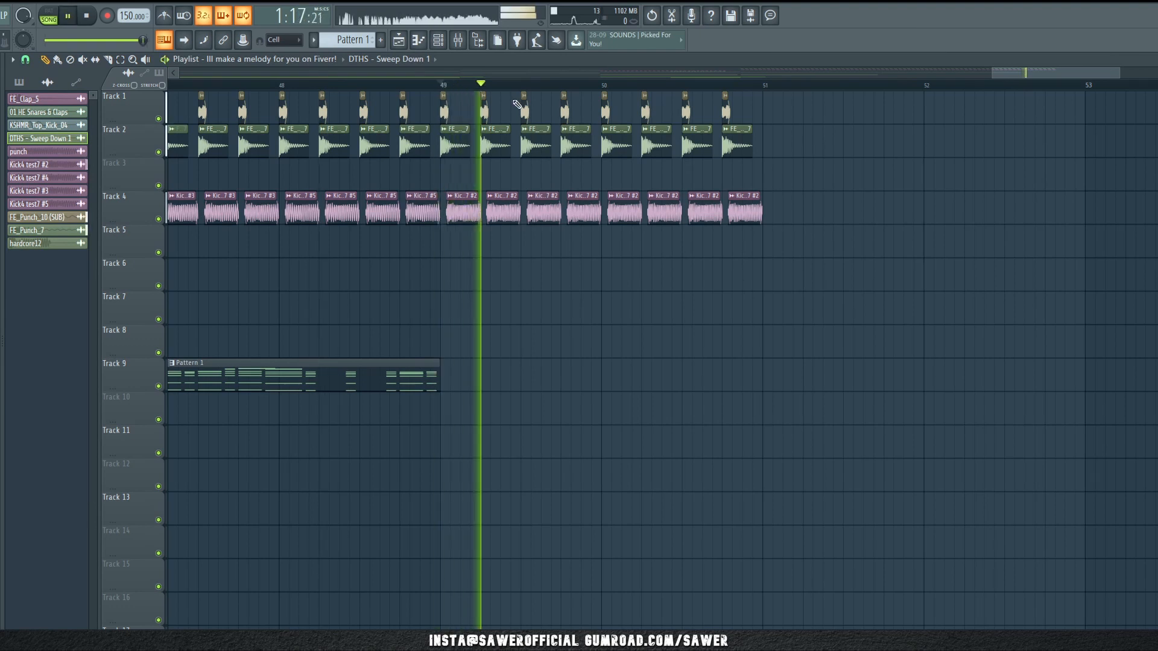
{"action": "key", "text": "space"}
{"action": "key", "text": "space"}
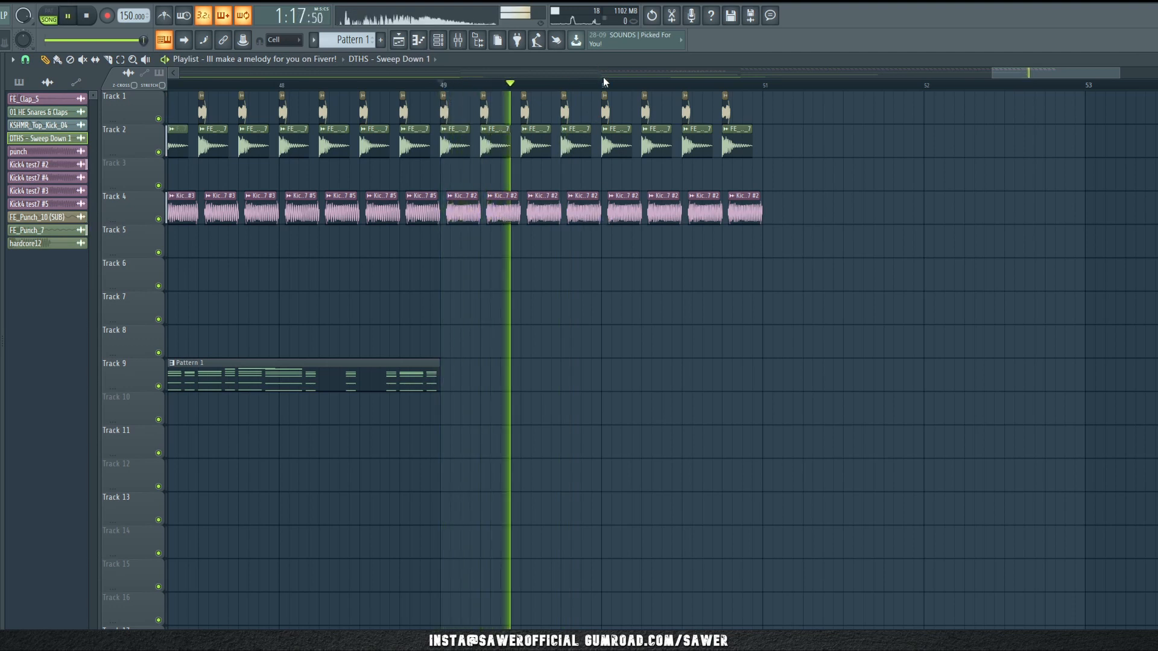
{"action": "key", "text": "space"}
Step: Copy a Kick4 test7 #4 clip from around bar 41 to Track 5 just before bar 50, shortening the Track 4 kick that precedes it
{"action": "scroll", "coordinate": [610, 91], "scroll_direction": "down", "scroll_amount": 3}
{"action": "scroll", "coordinate": [613, 89], "scroll_direction": "down", "scroll_amount": 3}
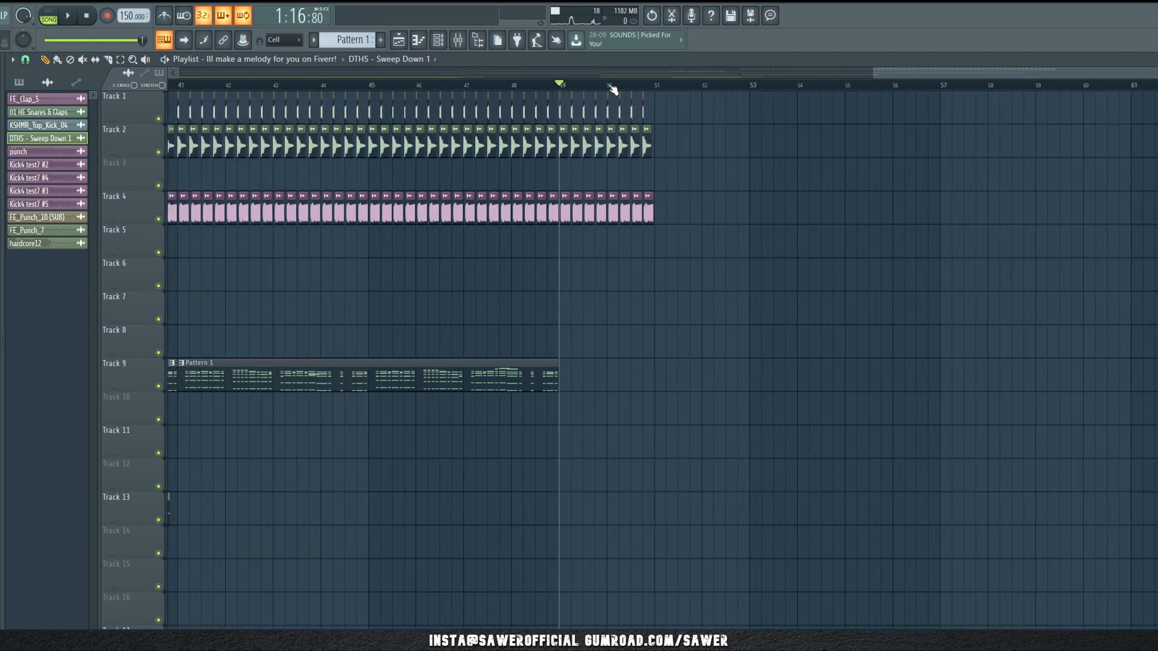
{"action": "left_click", "coordinate": [344, 85]}
{"action": "key", "text": "space"}
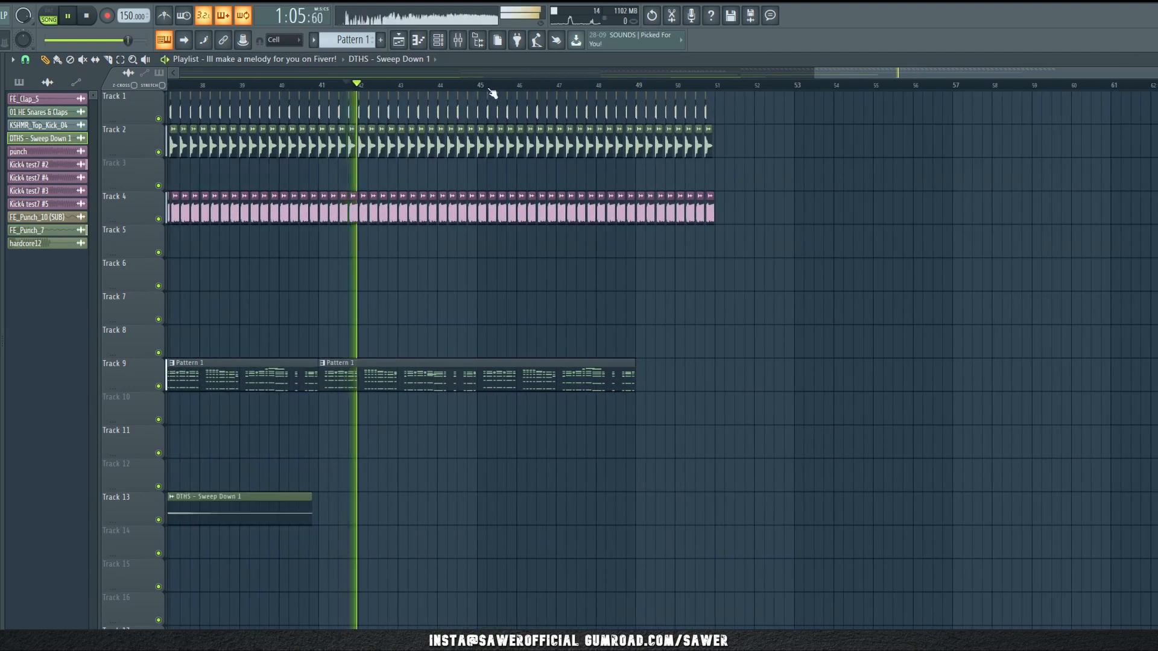
{"action": "key", "text": "space"}
{"action": "left_click_drag", "start_coordinate": [362, 210], "coordinate": [647, 242]}
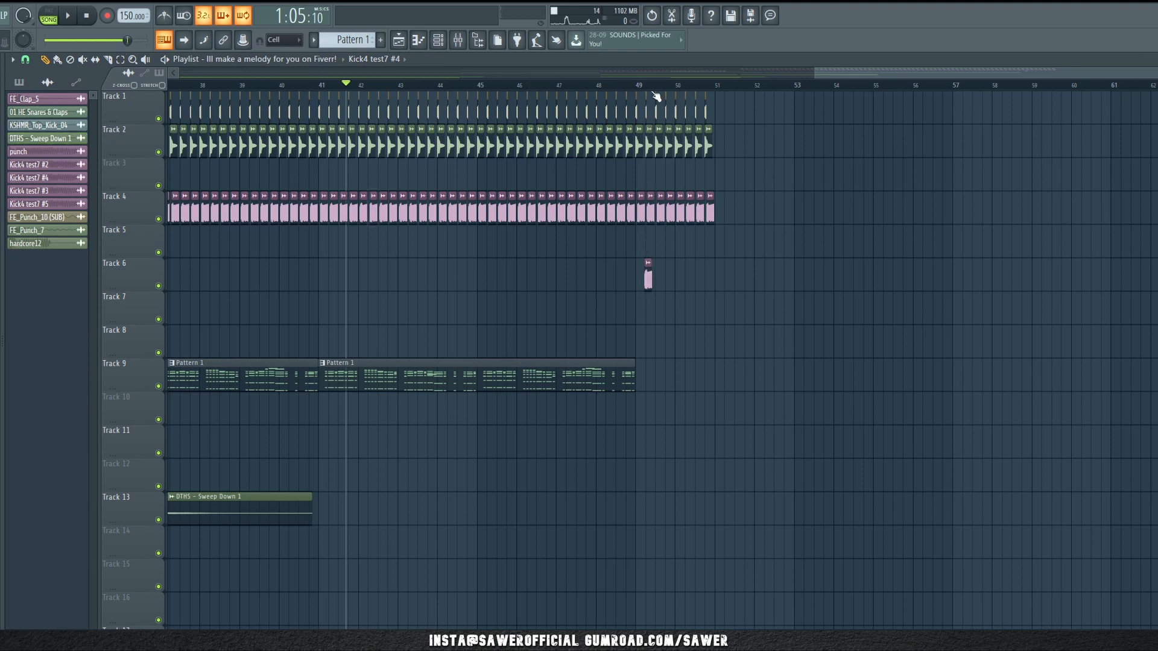
{"action": "scroll", "coordinate": [674, 89], "scroll_direction": "up", "scroll_amount": 5}
{"action": "left_click_drag", "start_coordinate": [461, 289], "coordinate": [695, 258]}
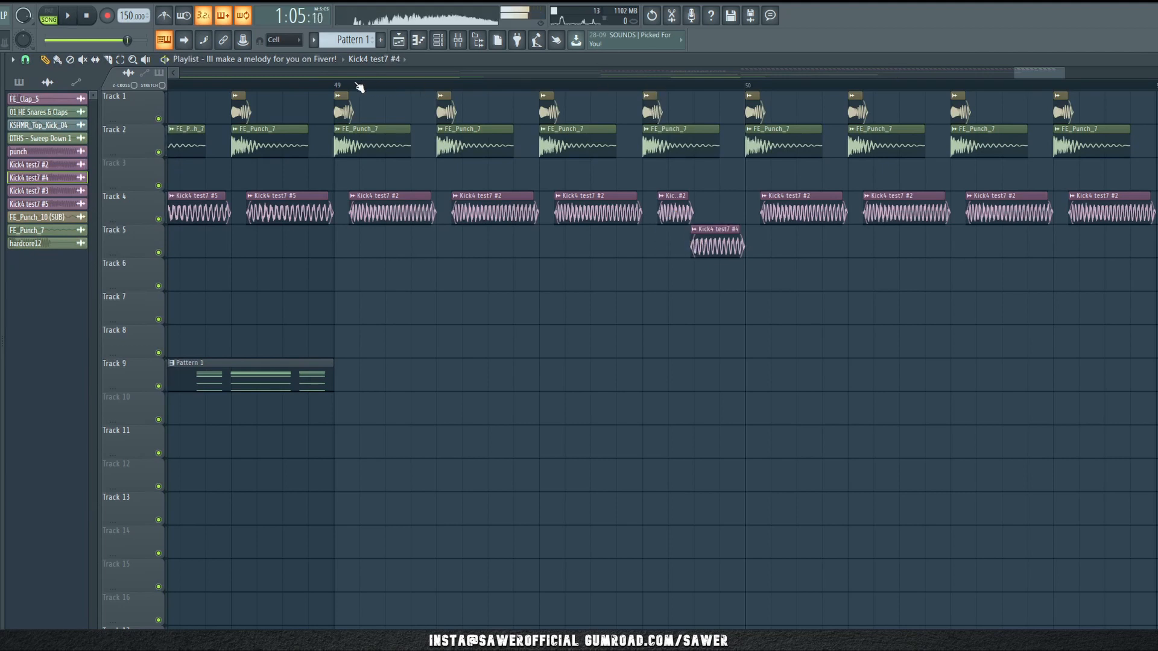
Step: Slightly trim the start of the Track 5 Kick4 test7 #4 clip and the end of the preceding Track 4 kick, checking by playback from bar 49
{"action": "key", "text": "space"}
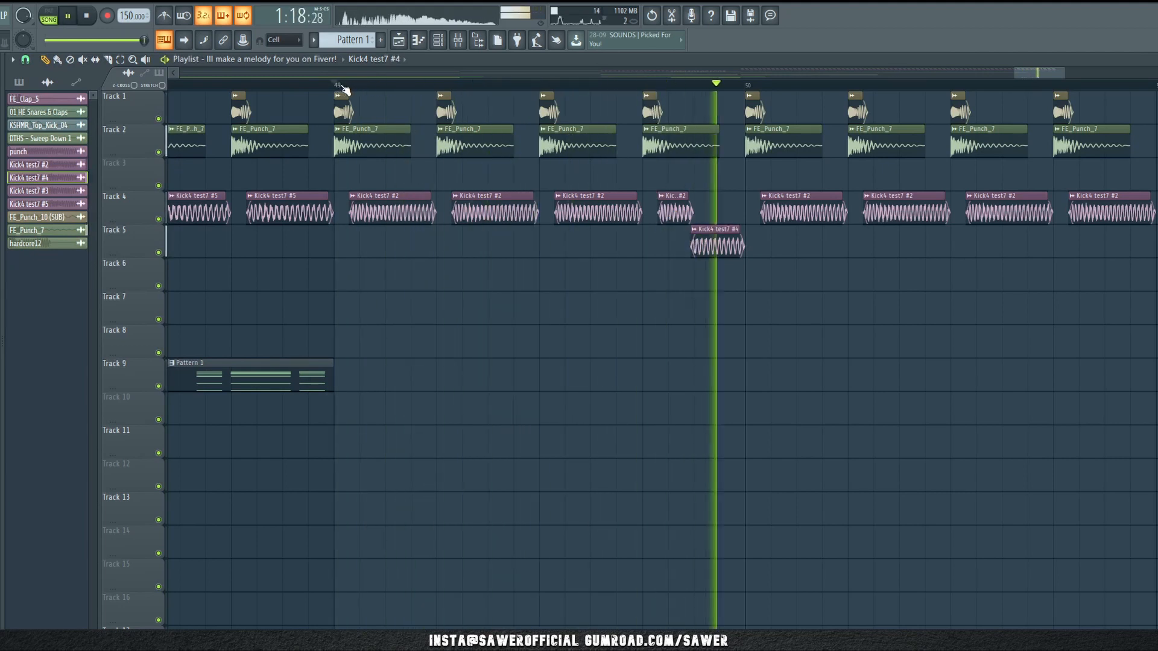
{"action": "key", "text": "space"}
{"action": "key", "text": "space"}
{"action": "left_click_drag", "start_coordinate": [692, 244], "coordinate": [697, 244]}
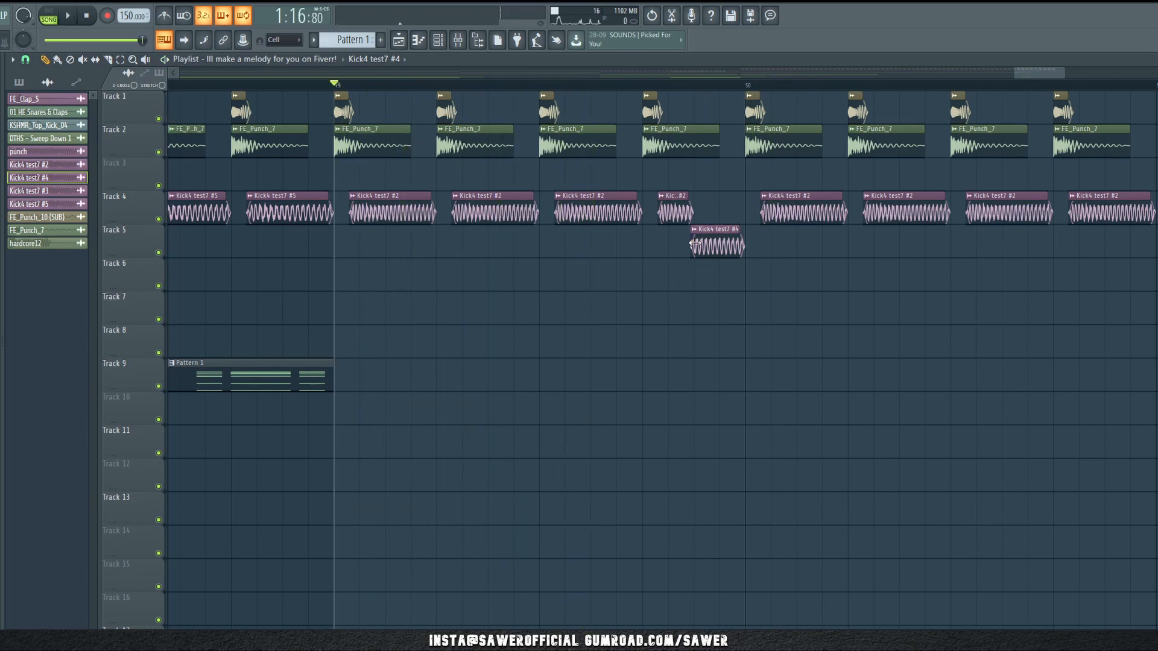
{"action": "left_click_drag", "start_coordinate": [691, 203], "coordinate": [685, 204]}
{"action": "key", "text": "space"}
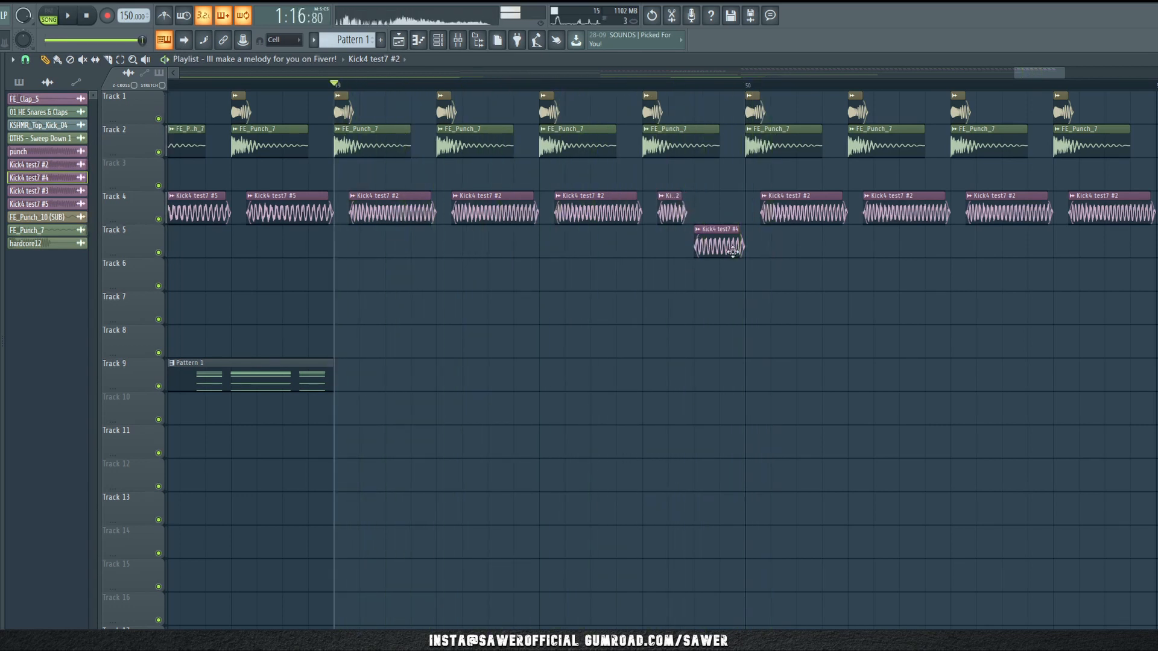
{"action": "key", "text": "space"}
{"action": "scroll", "coordinate": [714, 70], "scroll_direction": "down", "scroll_amount": 3}
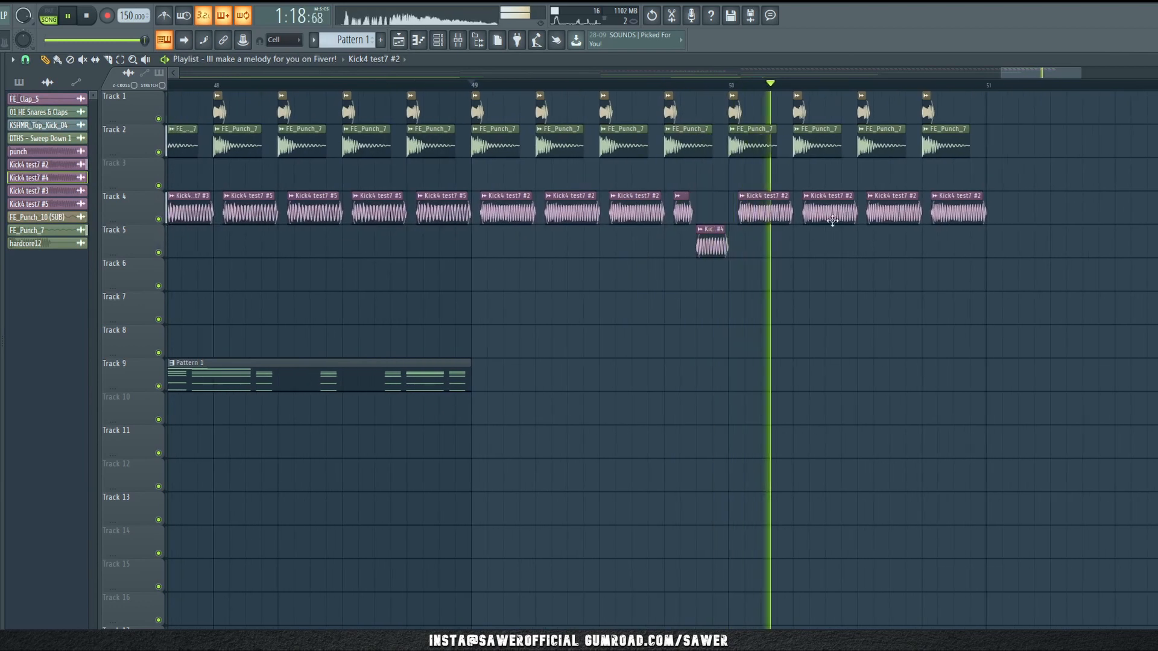
{"action": "key", "text": "space"}
Step: Duplicate the drum clips of bars 49 and 50 on Tracks 1, 2, 4 and 5 to bar 51, and play the section
{"action": "left_click_drag", "start_coordinate": [1026, 108], "coordinate": [474, 290]}
{"action": "key", "text": "ctrl+b"}
{"action": "key", "text": "space"}
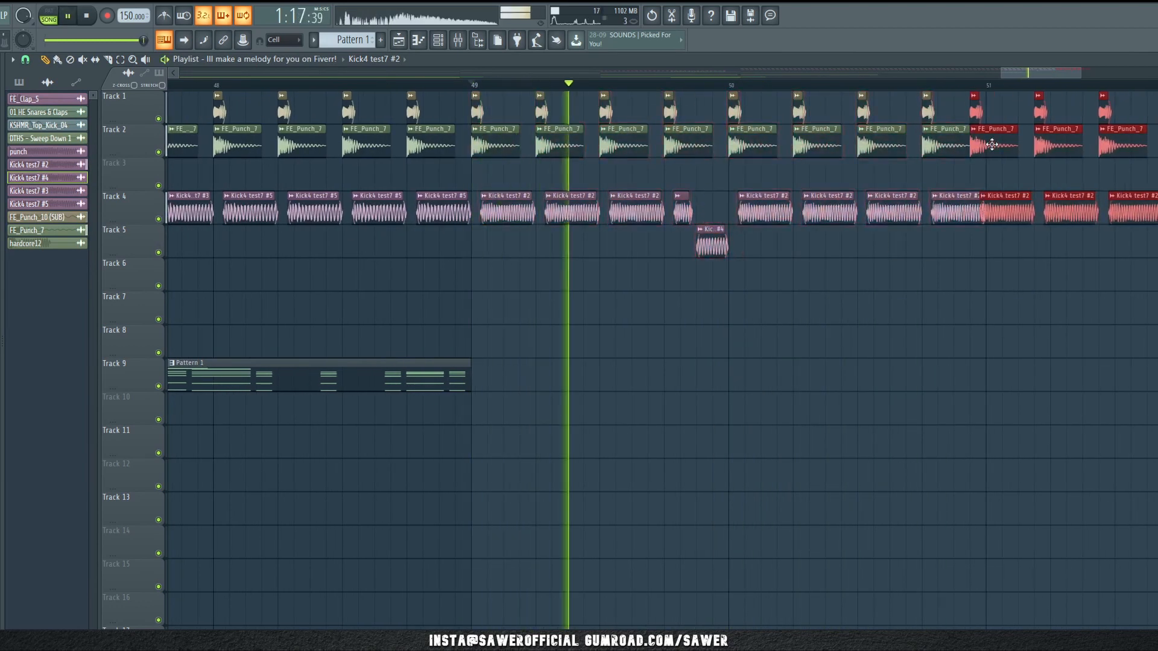
{"action": "scroll", "coordinate": [588, 87], "scroll_direction": "down", "scroll_amount": 5}
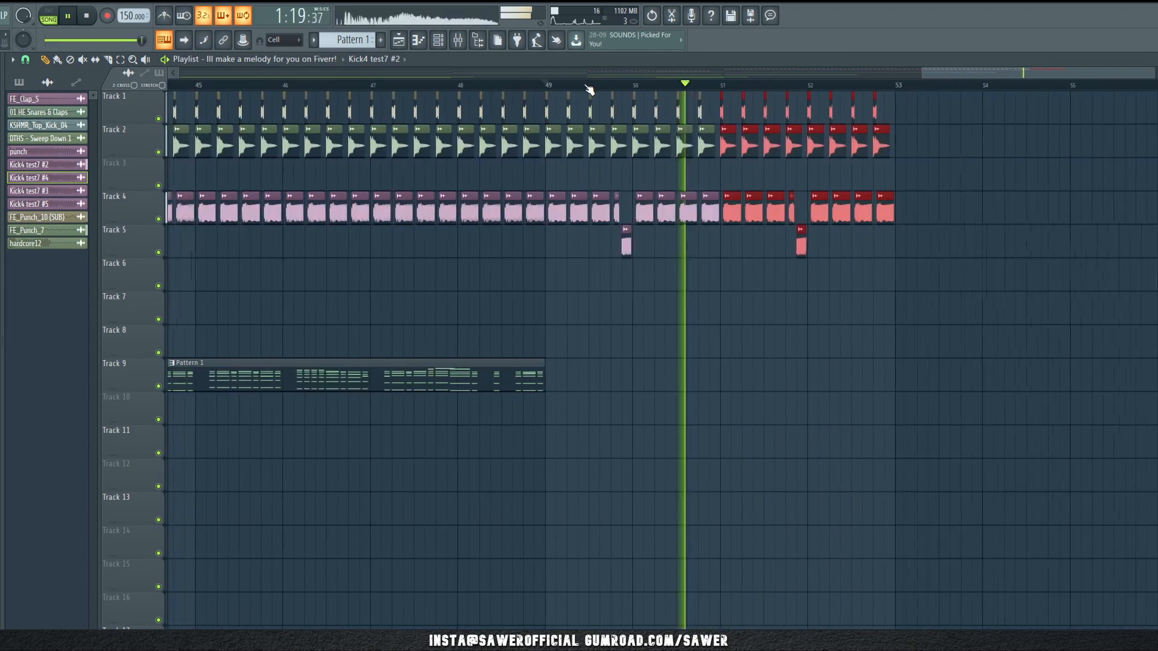
{"action": "left_click", "coordinate": [727, 291], "text": "ctrl"}
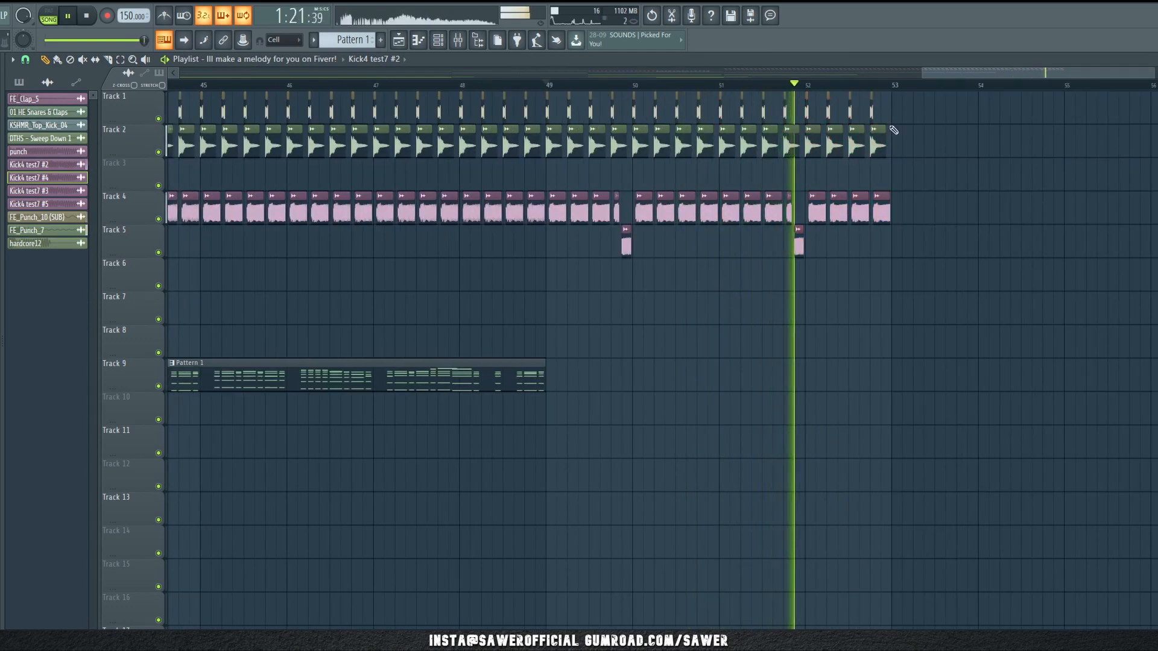
Step: Build a half-beat clap, punch and kick roll at the end of bar 52 by shortening one hit, duplicating it and playing the section
{"action": "scroll", "coordinate": [895, 88], "scroll_direction": "up", "scroll_amount": 5}
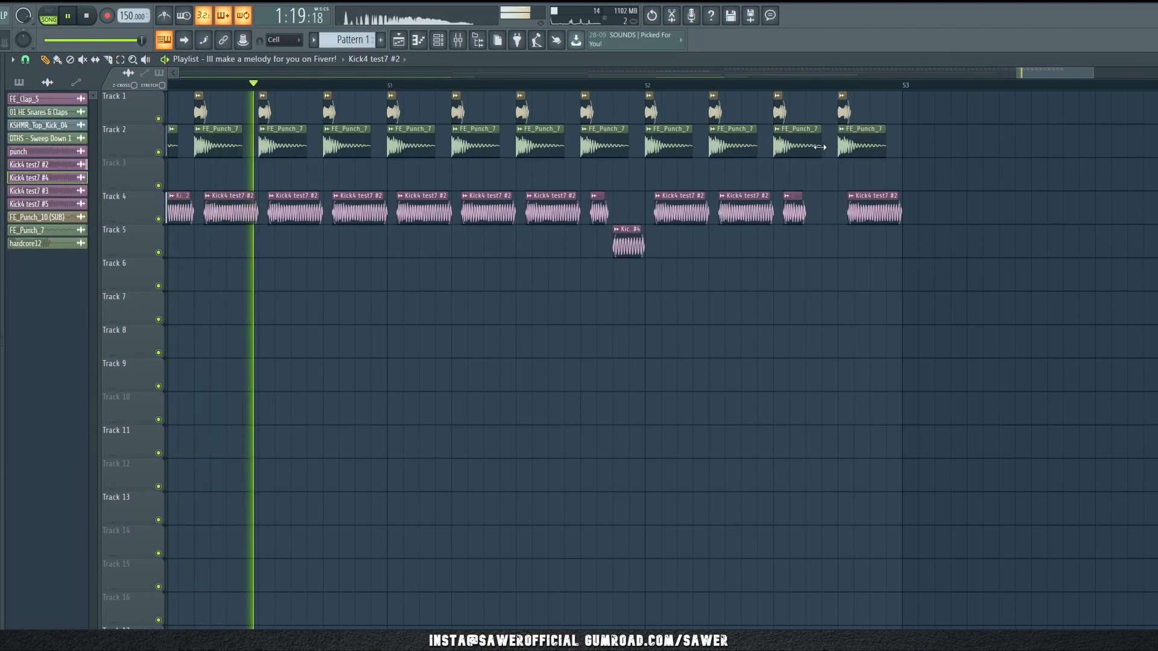
{"action": "left_click_drag", "start_coordinate": [840, 96], "coordinate": [907, 277]}
{"action": "key", "text": "Delete"}
{"action": "left_click_drag", "start_coordinate": [778, 96], "coordinate": [799, 223]}
{"action": "left_click_drag", "start_coordinate": [793, 140], "coordinate": [855, 140]}
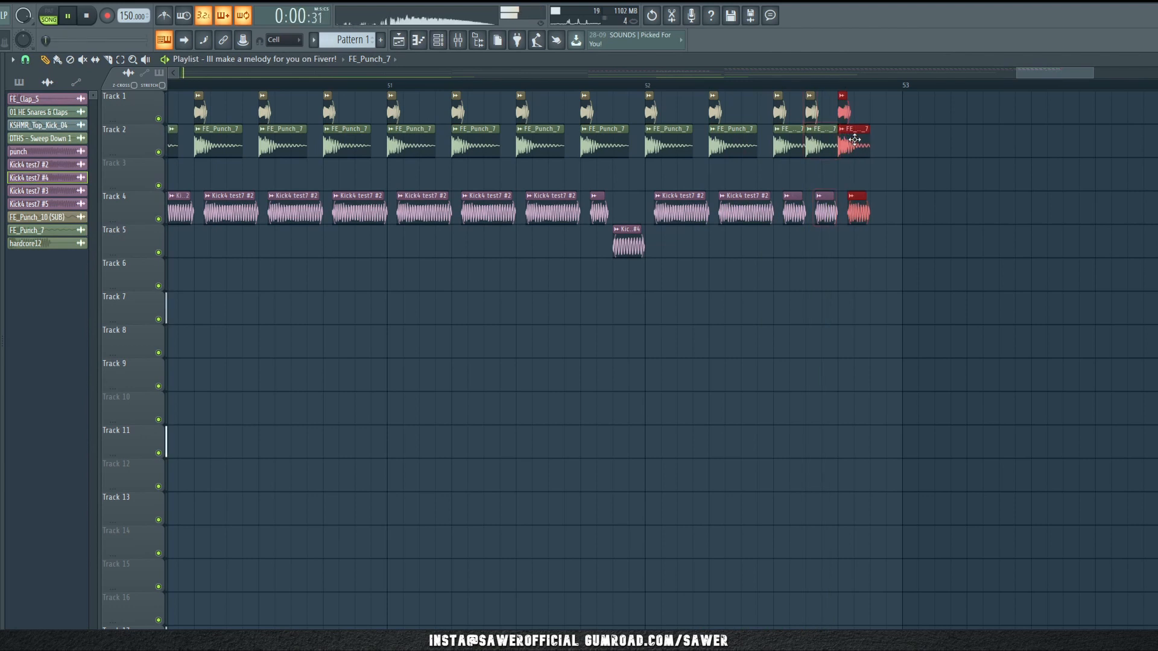
{"action": "key", "text": "ctrl+b"}
{"action": "scroll", "coordinate": [885, 89], "scroll_direction": "down", "scroll_amount": 4}
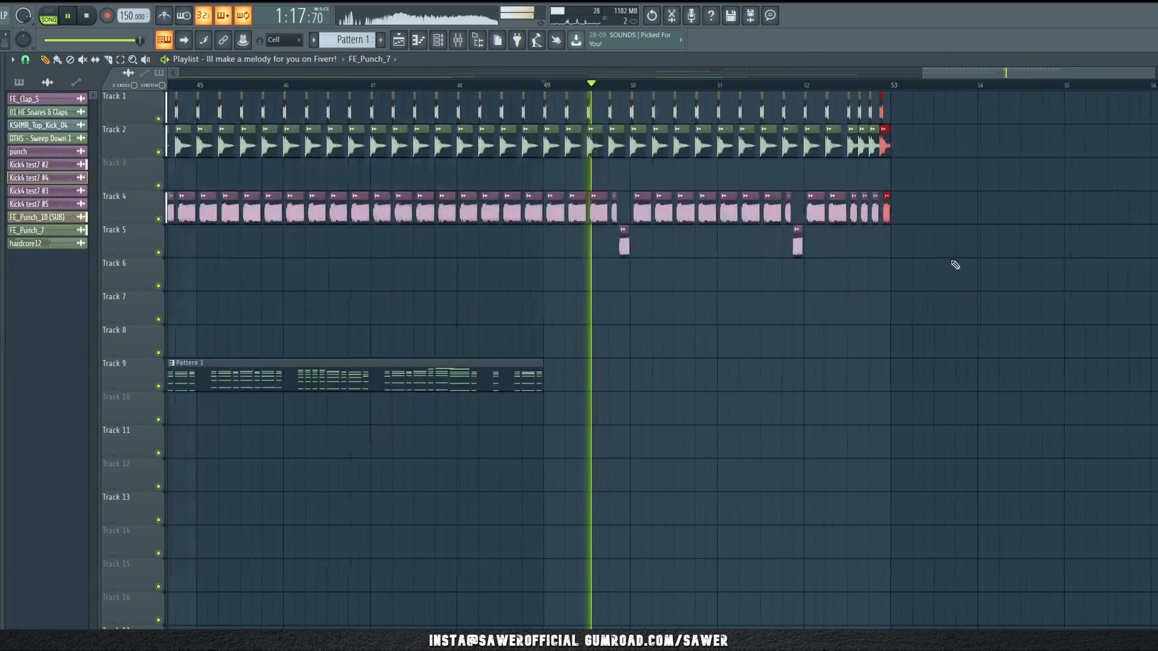
{"action": "left_click", "coordinate": [953, 263], "text": "ctrl"}
{"action": "key", "text": "space"}
Step: Copy a Pattern 3 clip to bar 49 on Track 11 and shorten it to half a bar
{"action": "scroll", "coordinate": [870, 90], "scroll_direction": "down", "scroll_amount": 6}
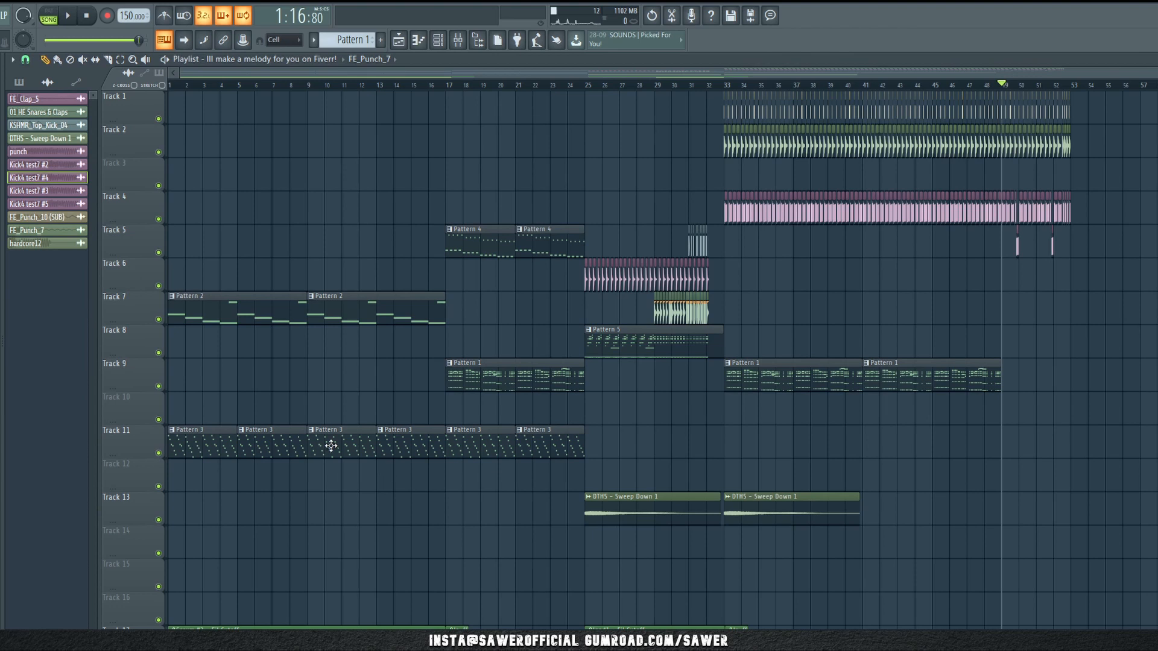
{"action": "left_click_drag", "start_coordinate": [331, 445], "coordinate": [1026, 445]}
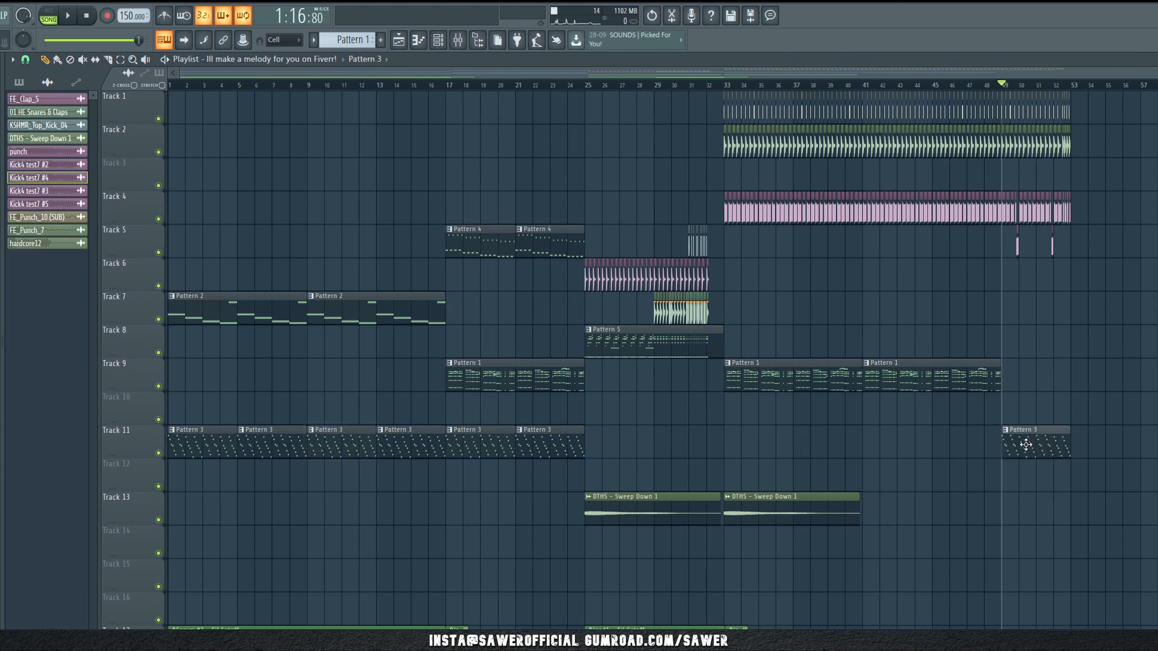
{"action": "scroll", "coordinate": [1065, 89], "scroll_direction": "up", "scroll_amount": 8}
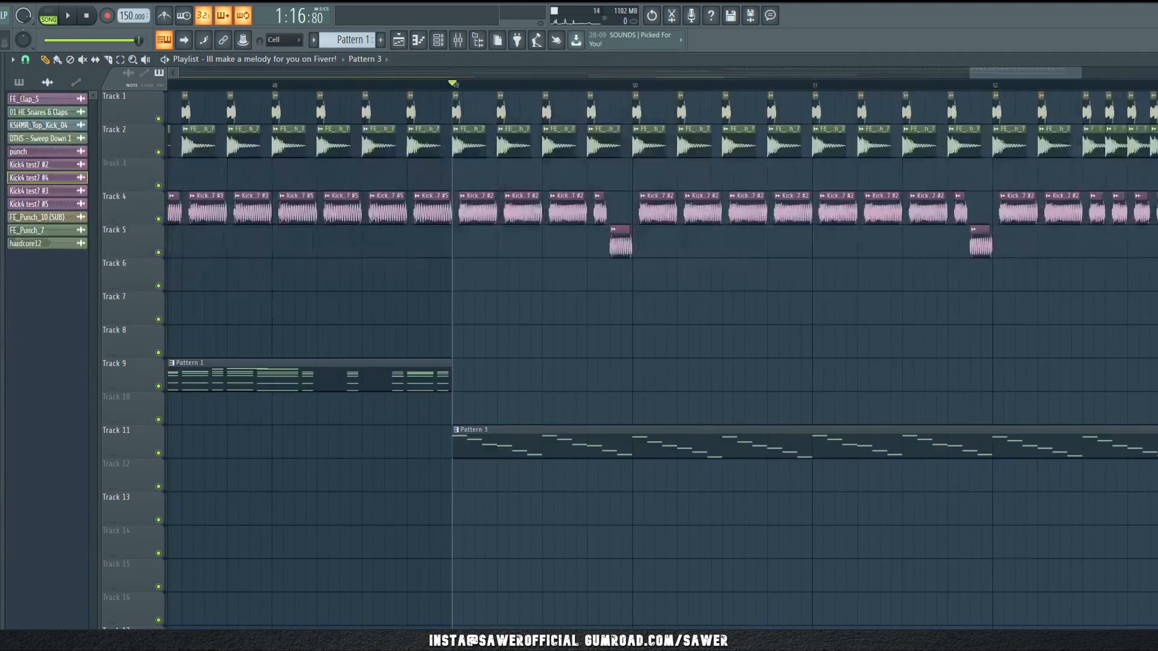
{"action": "left_click_drag", "start_coordinate": [1155, 433], "coordinate": [606, 442]}
Step: Try repeating the half-bar Pattern 3 clip along Track 11 during playback, and remove the repeats after the first clip
{"action": "left_click_drag", "start_coordinate": [727, 436], "coordinate": [368, 450]}
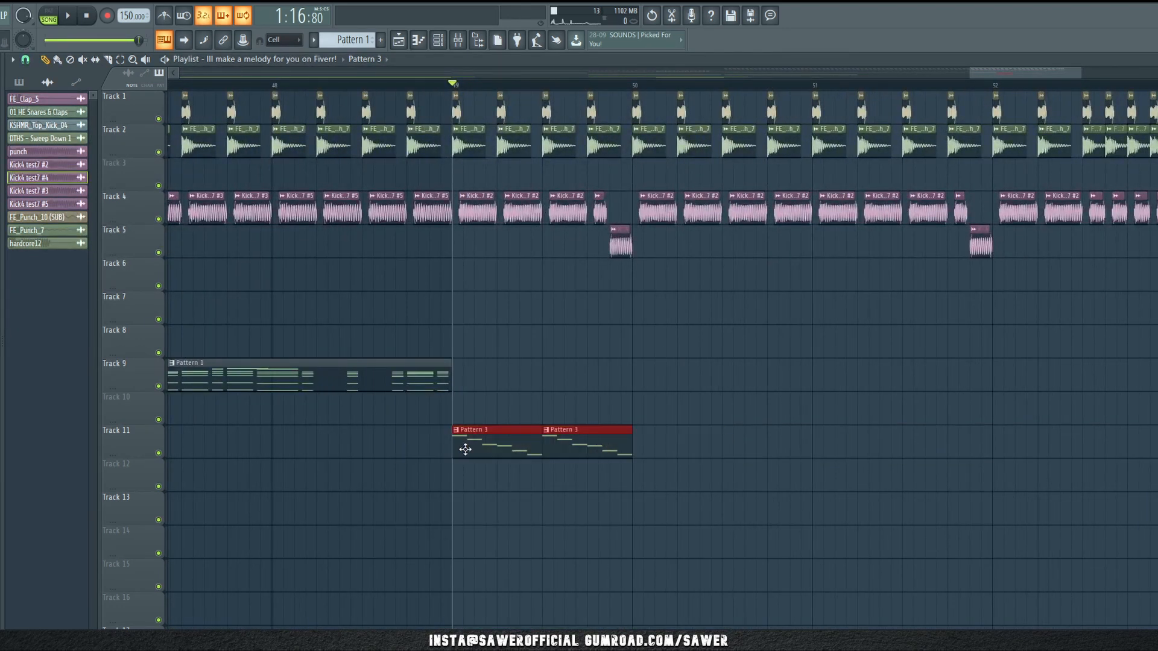
{"action": "key", "text": "ctrl+b"}
{"action": "key", "text": "space"}
{"action": "left_click_drag", "start_coordinate": [861, 443], "coordinate": [746, 465]}
{"action": "right_click", "coordinate": [799, 434]}
{"action": "right_click", "coordinate": [700, 443]}
{"action": "right_click", "coordinate": [617, 448]}
{"action": "key", "text": "space"}
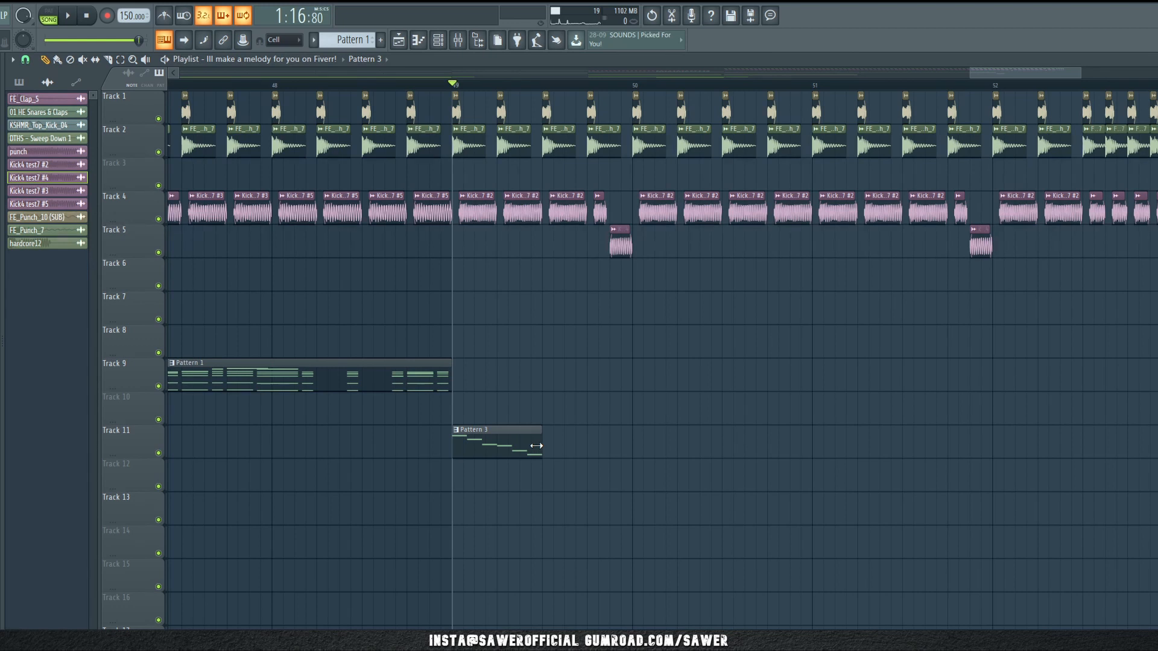
Step: Set the playlist snap to 1/3 beat and trim the Track 4 and Track 5 kicks just before bar 50, checking by playback
{"action": "left_click", "coordinate": [26, 59]}
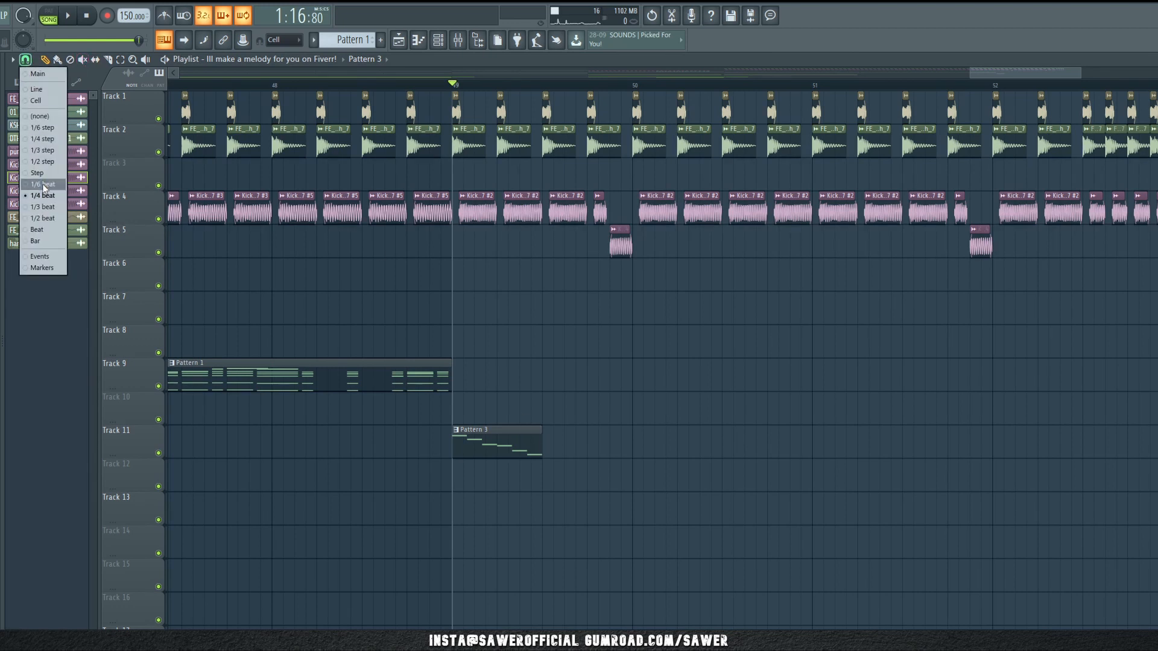
{"action": "left_click", "coordinate": [45, 204]}
{"action": "scroll", "coordinate": [613, 96], "scroll_direction": "up", "scroll_amount": 3}
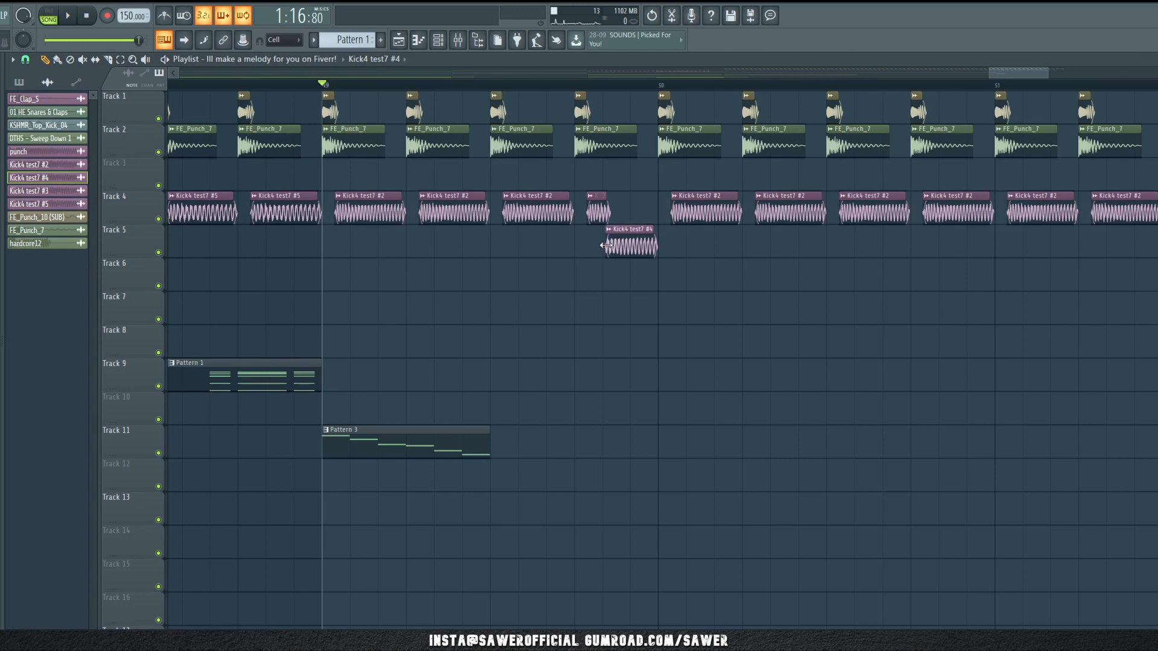
{"action": "key", "text": "space"}
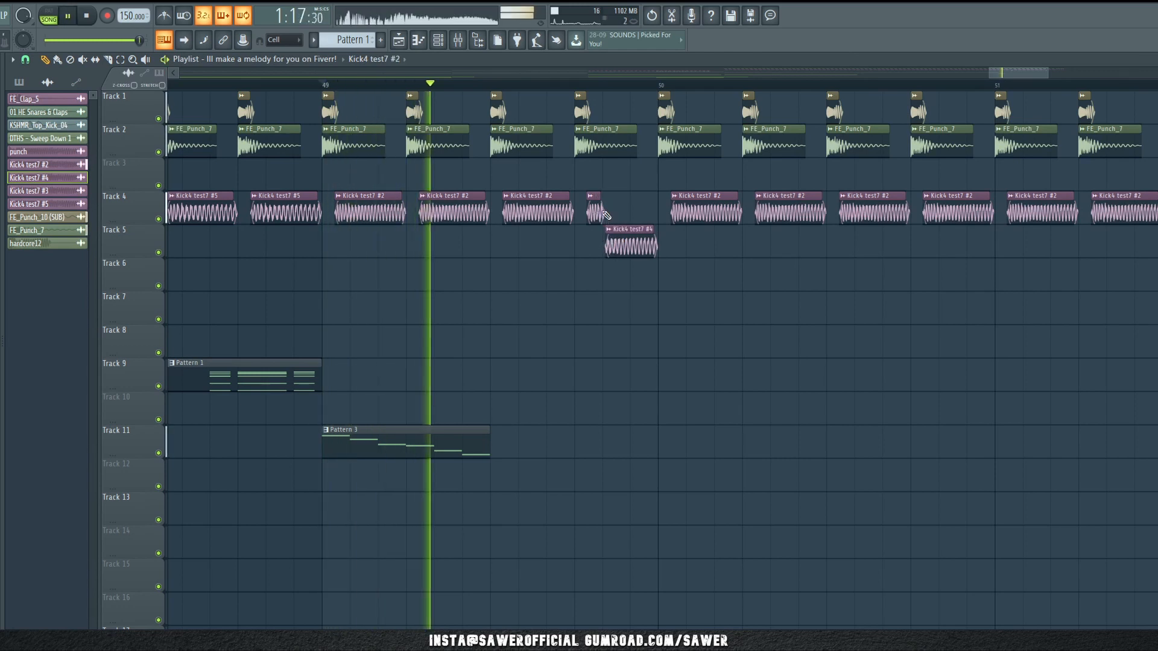
{"action": "left_click_drag", "start_coordinate": [601, 211], "coordinate": [630, 248]}
{"action": "key", "text": "space"}
{"action": "key", "text": "space"}
{"action": "key", "text": "space"}
{"action": "key", "text": "space"}
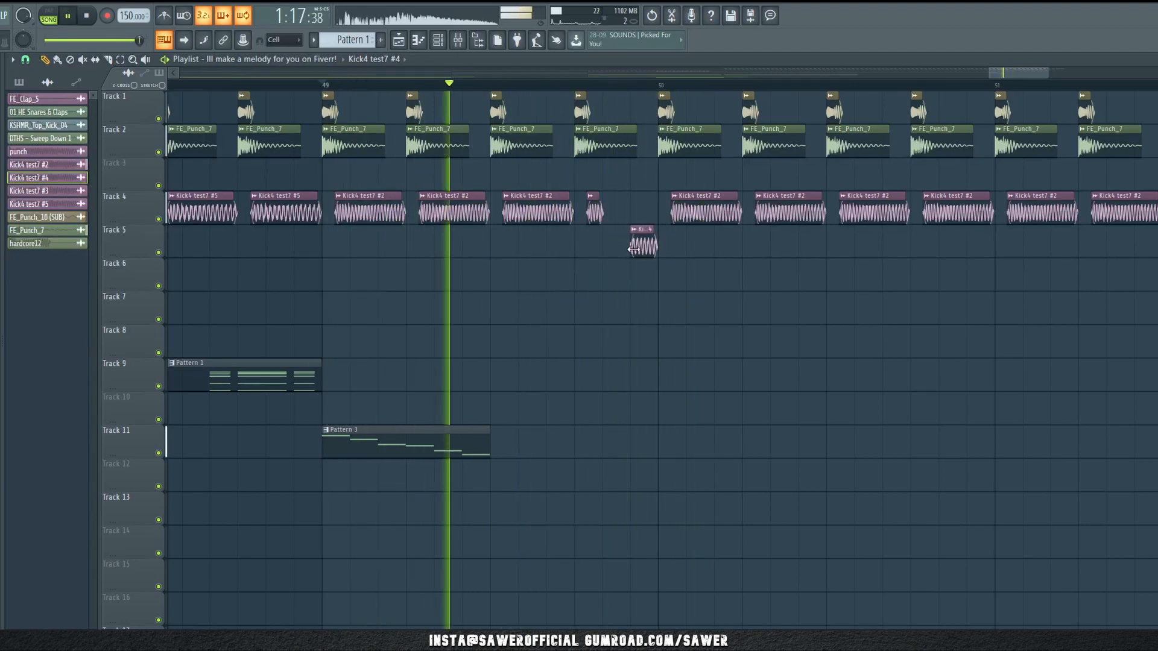
Step: Slightly lengthen the end of the short Track 4 kick before bar 50 and play from bar 49
{"action": "left_click_drag", "start_coordinate": [599, 212], "coordinate": [612, 212]}
{"action": "key", "text": "space"}
{"action": "key", "text": "space"}
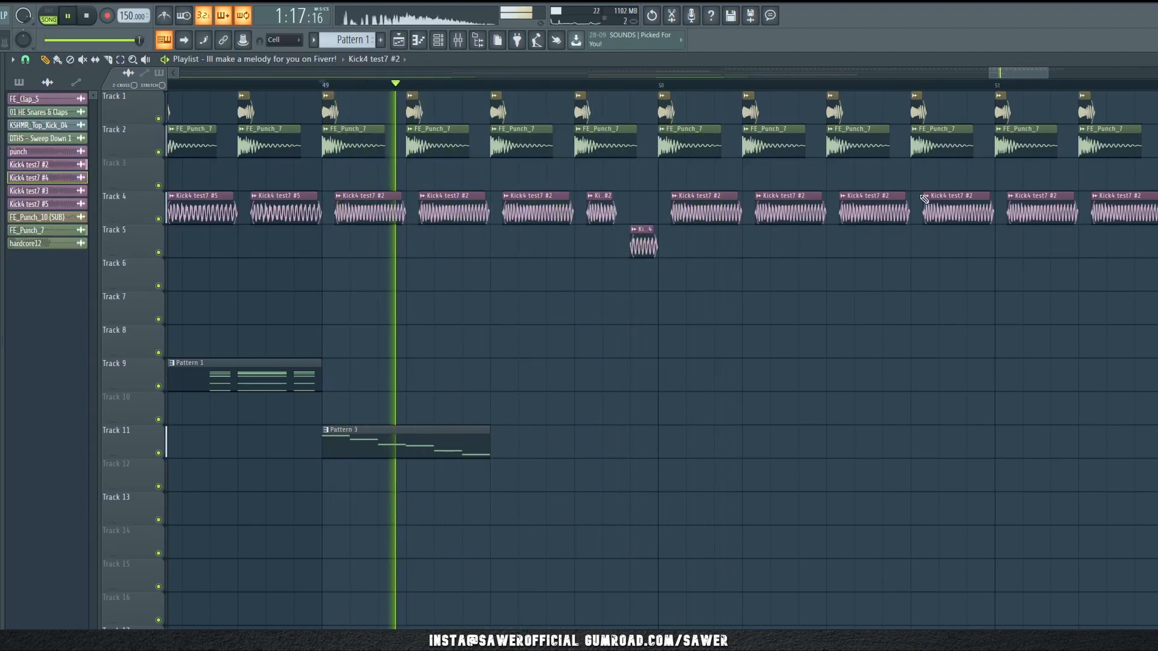
Step: Replace the Track 4 and Track 5 kick pair before bar 52 with a copy of the retrimmed pair from before bar 50
{"action": "scroll", "coordinate": [613, 90], "scroll_direction": "down", "scroll_amount": 3}
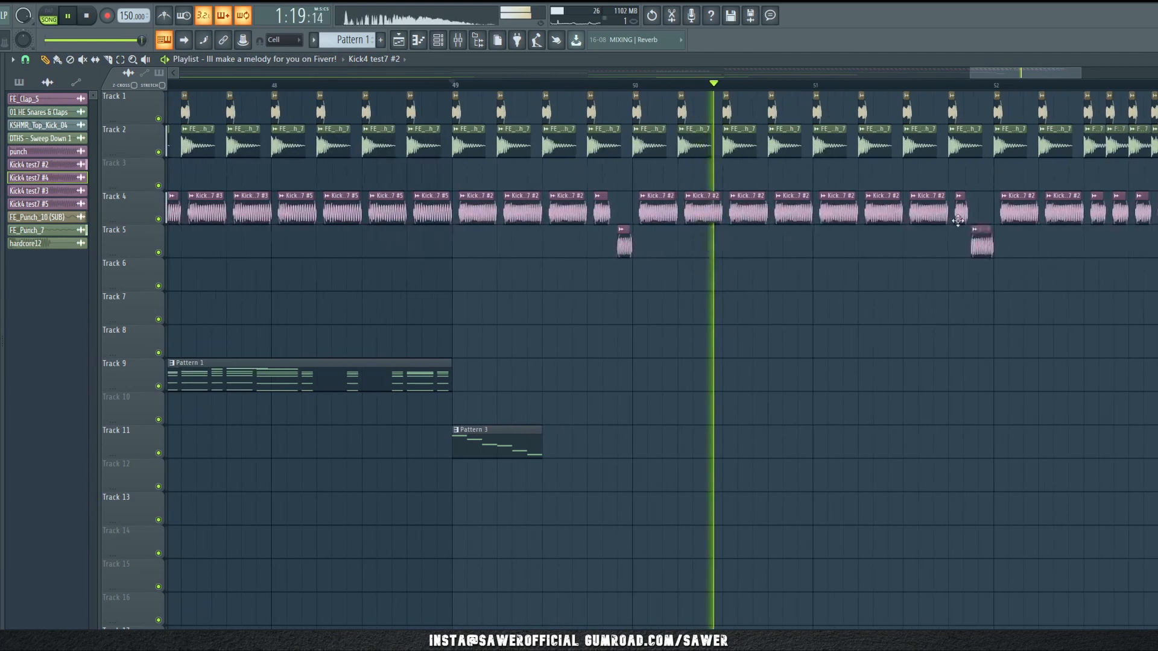
{"action": "key", "text": "space"}
{"action": "key", "text": "Delete"}
{"action": "left_click_drag", "start_coordinate": [606, 220], "coordinate": [958, 213]}
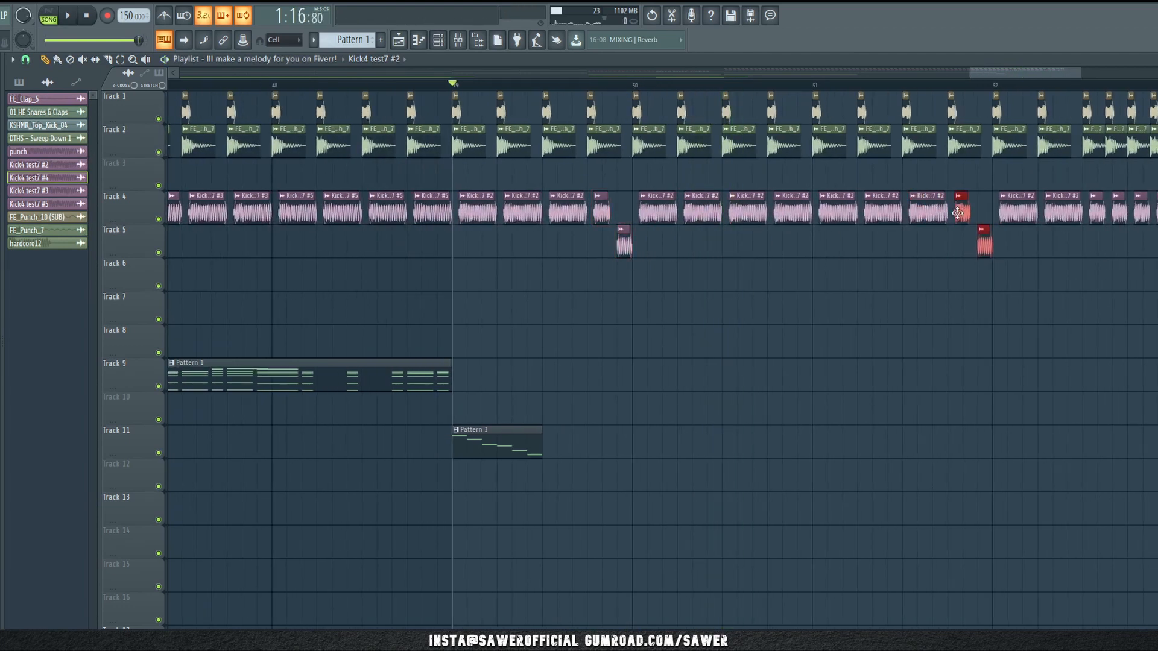
Step: Delete the extra roll hits at the end of bar 52 and duplicate the remaining hit twice at 2/3-beat spacing
{"action": "scroll", "coordinate": [1149, 102], "scroll_direction": "up", "scroll_amount": 5}
{"action": "left_click_drag", "start_coordinate": [984, 93], "coordinate": [1155, 289]}
{"action": "key", "text": "Delete"}
{"action": "left_click_drag", "start_coordinate": [905, 92], "coordinate": [1002, 281]}
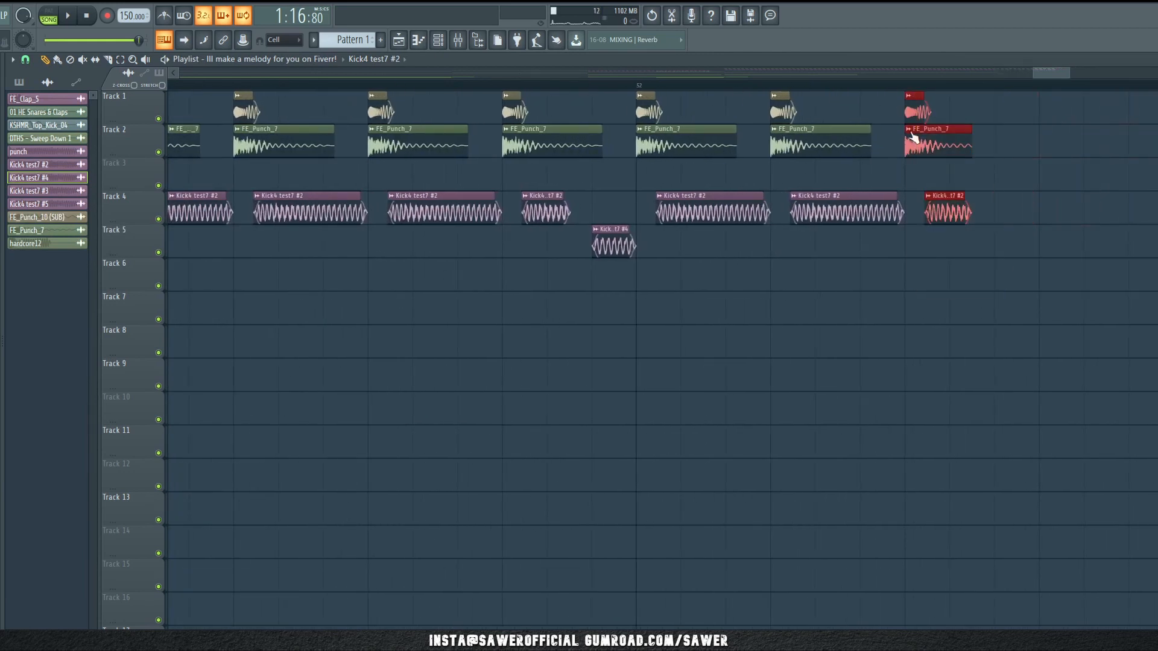
{"action": "key", "text": "ctrl+b"}
{"action": "key", "text": "ctrl+b"}
{"action": "key", "text": "space"}
{"action": "key", "text": "ctrl+d"}
{"action": "key", "text": "space"}
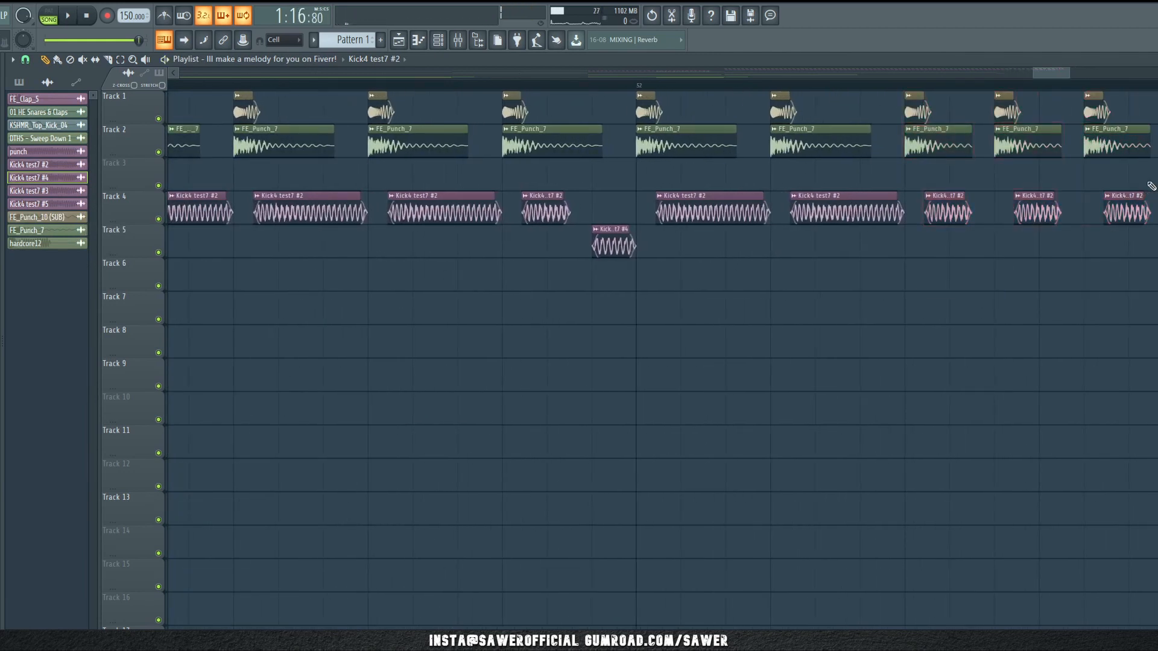
Step: Lengthen the ends of the three Track 4 roll kicks in bar 52 together and play the section
{"action": "left_click_drag", "start_coordinate": [1153, 186], "coordinate": [949, 243]}
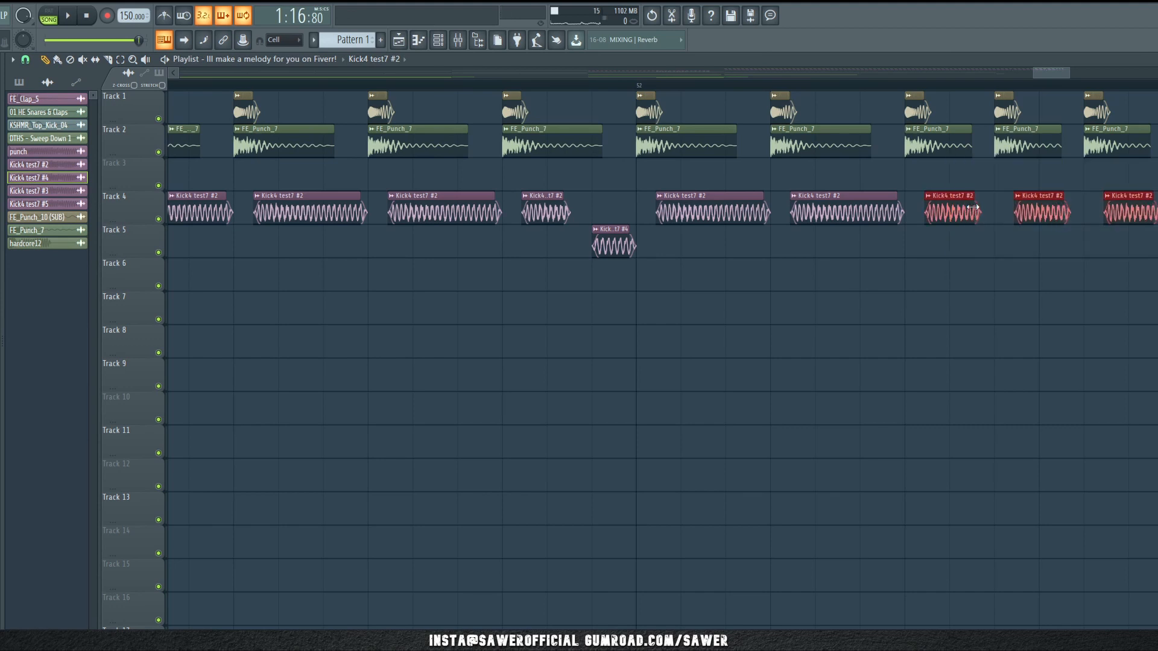
{"action": "key", "text": "ctrl+d"}
{"action": "key", "text": "space"}
{"action": "scroll", "coordinate": [876, 95], "scroll_direction": "down", "scroll_amount": 3}
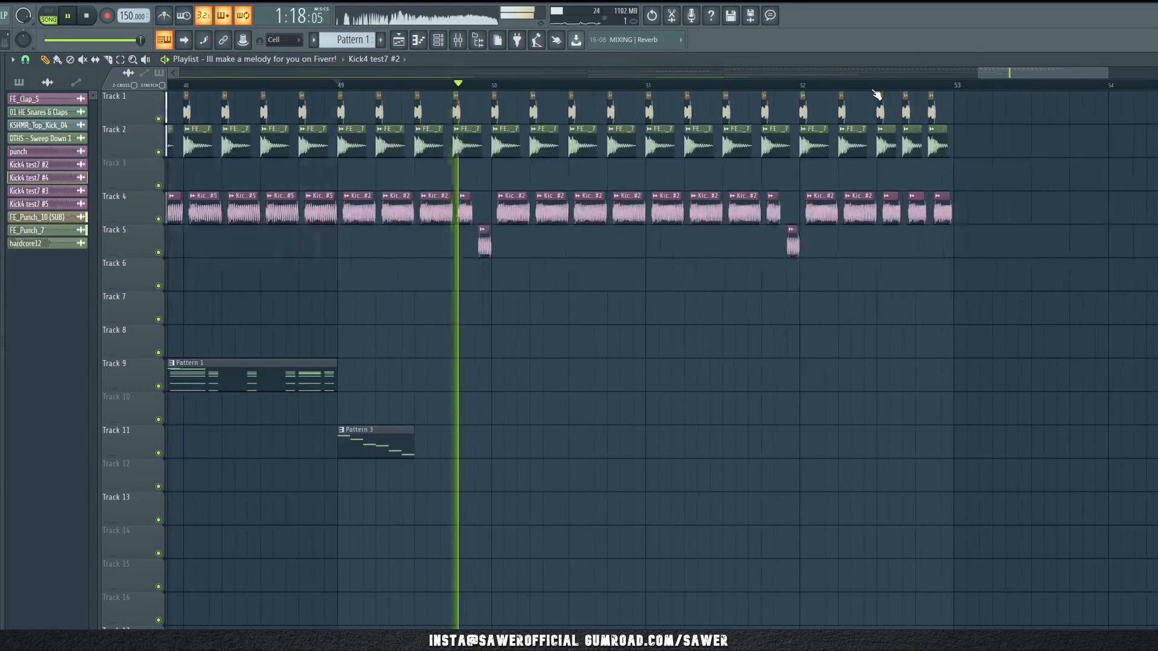
{"action": "key", "text": "space"}
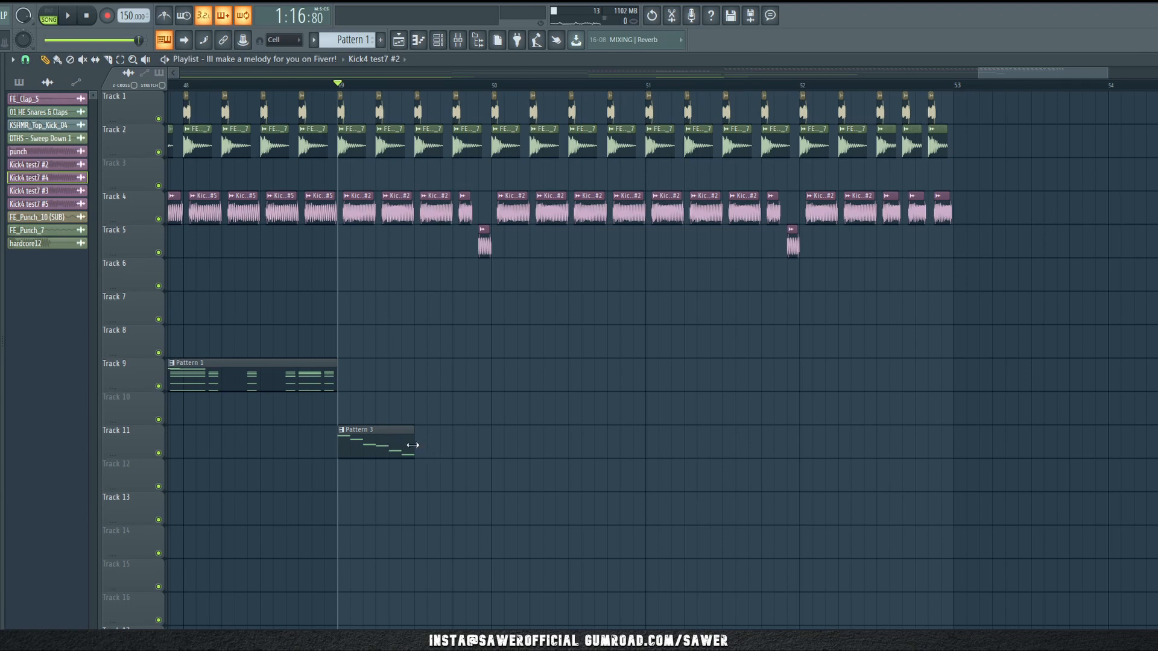
Step: Try shortening the Pattern 3 clip to 4/3 beats and repeating it across bars 49 and 50 on Track 11, auditioning the result
{"action": "left_click_drag", "start_coordinate": [413, 445], "coordinate": [380, 458]}
{"action": "key", "text": "space"}
{"action": "right_click", "coordinate": [409, 445]}
{"action": "key", "text": "space"}
{"action": "key", "text": "space"}
{"action": "key", "text": "space"}
{"action": "key", "text": "space"}
{"action": "left_click_drag", "start_coordinate": [369, 450], "coordinate": [522, 450], "text": "shift"}
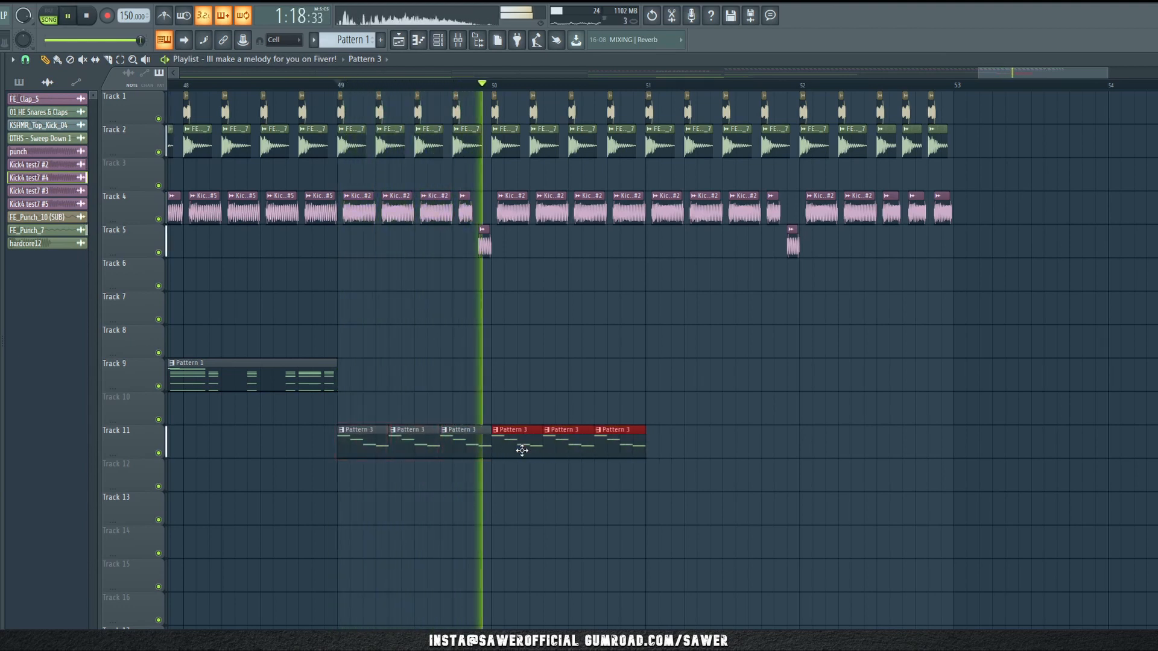
{"action": "left_click", "coordinate": [603, 466]}
{"action": "key", "text": "space"}
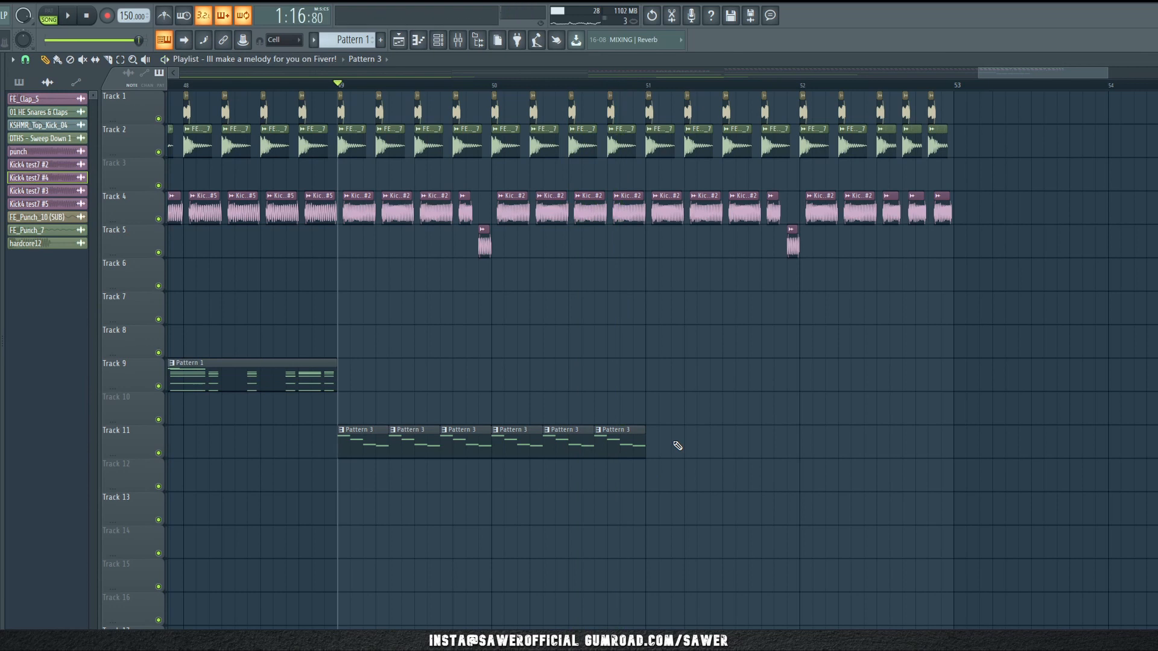
Step: Delete the repeated Pattern 3 clips on Track 11, keeping only the one at the start of bar 49
{"action": "right_click", "coordinate": [622, 446]}
{"action": "right_click", "coordinate": [569, 446]}
{"action": "right_click", "coordinate": [518, 445]}
{"action": "right_click", "coordinate": [466, 444]}
{"action": "right_click", "coordinate": [415, 444]}
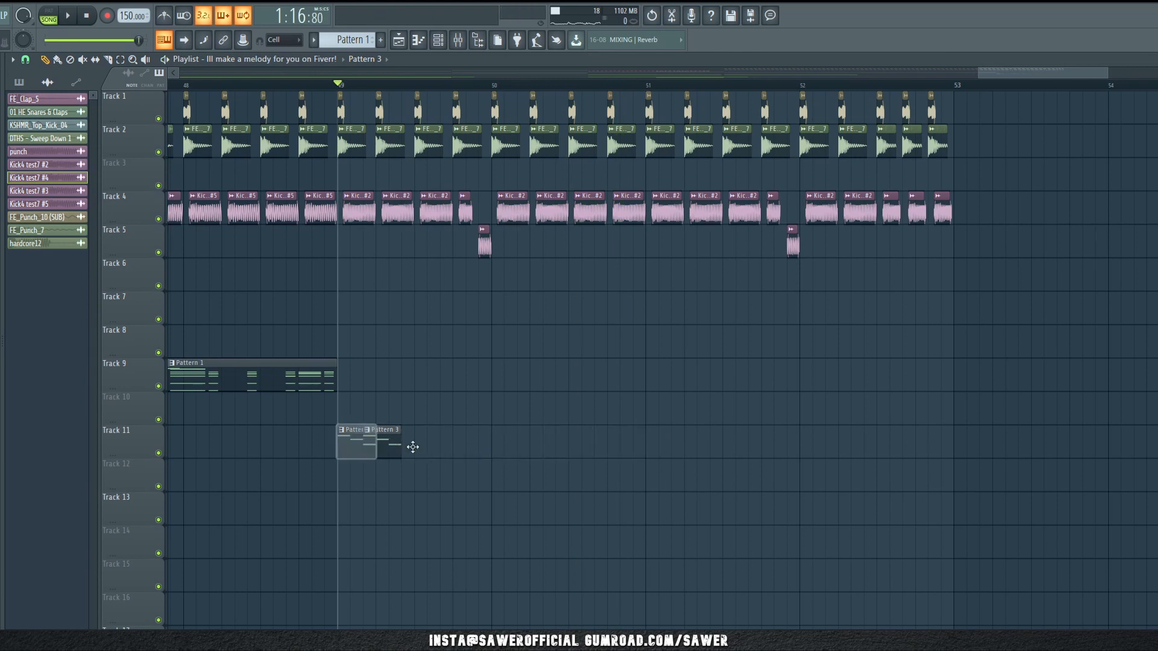
Step: Fill bar 49 on Track 11 with four one-beat Pattern 3 clips, checking by playback
{"action": "key", "text": "space"}
{"action": "left_click_drag", "start_coordinate": [413, 447], "coordinate": [332, 445], "text": "shift"}
{"action": "key", "text": "space"}
{"action": "key", "text": "space"}
{"action": "key", "text": "space"}
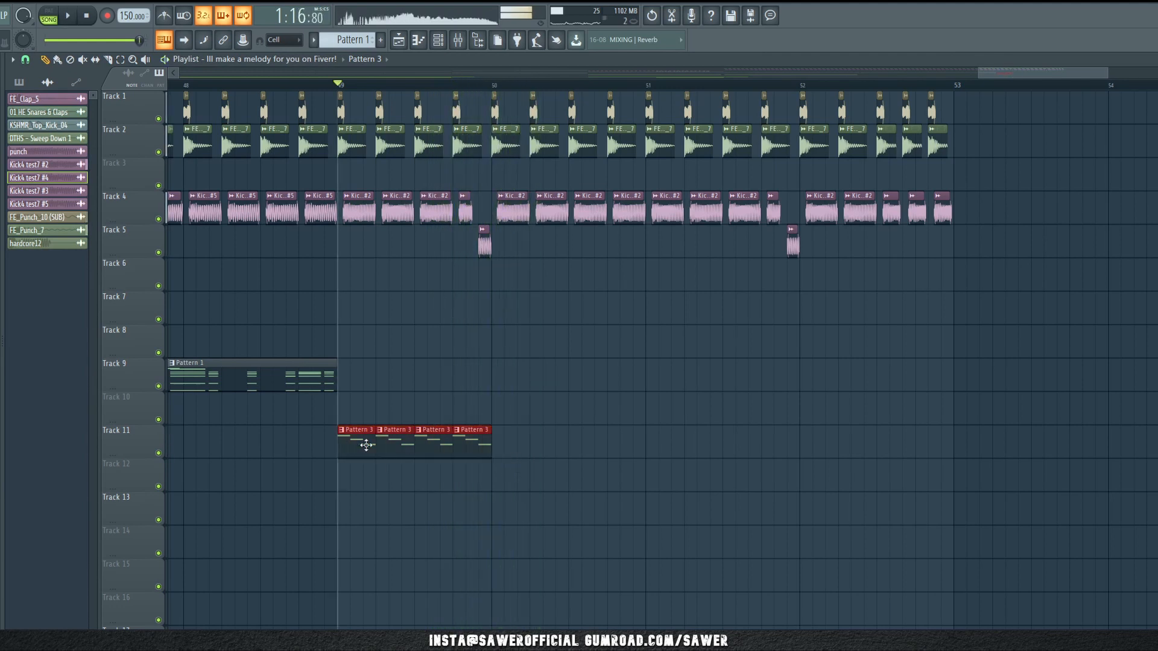
Step: Duplicate the one-beat Pattern 3 clips of bar 49 across bars 50 to 52 on Track 11 while listening
{"action": "left_click_drag", "start_coordinate": [360, 445], "coordinate": [518, 455]}
{"action": "key", "text": "space"}
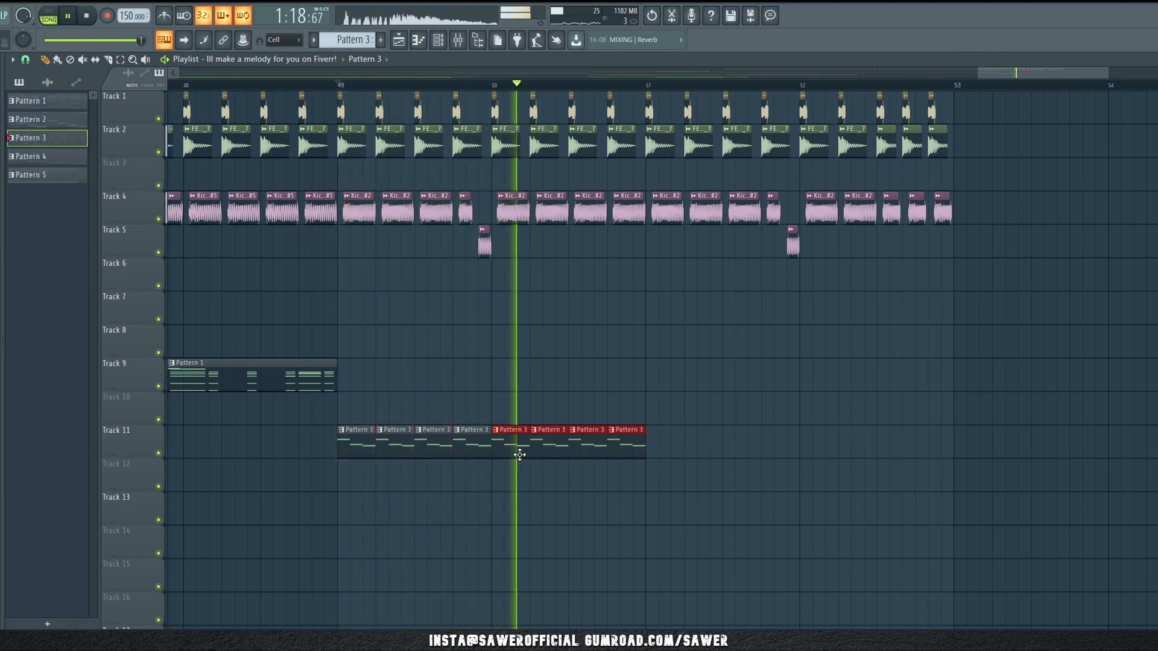
{"action": "left_click_drag", "start_coordinate": [718, 448], "coordinate": [295, 487]}
{"action": "left_click_drag", "start_coordinate": [354, 444], "coordinate": [661, 447]}
{"action": "left_click", "coordinate": [679, 479]}
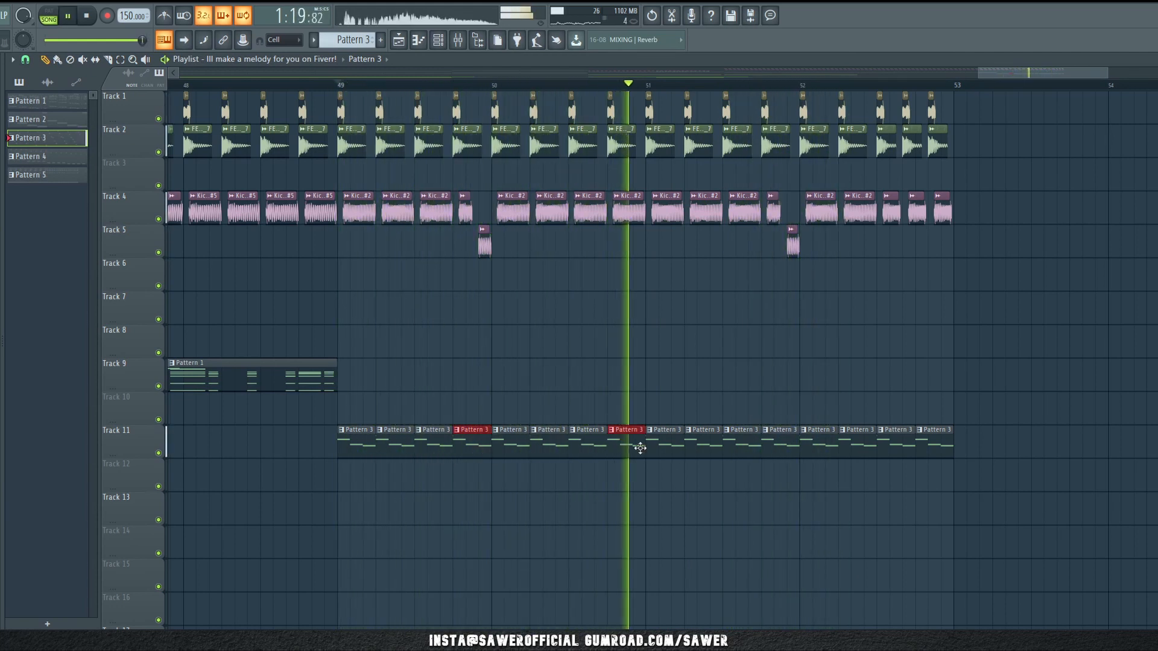
Step: Shorten the fourth Pattern 3 clip in each of bars 49 to 52 to 1/3 beat and play the section
{"action": "left_click", "coordinate": [965, 447]}
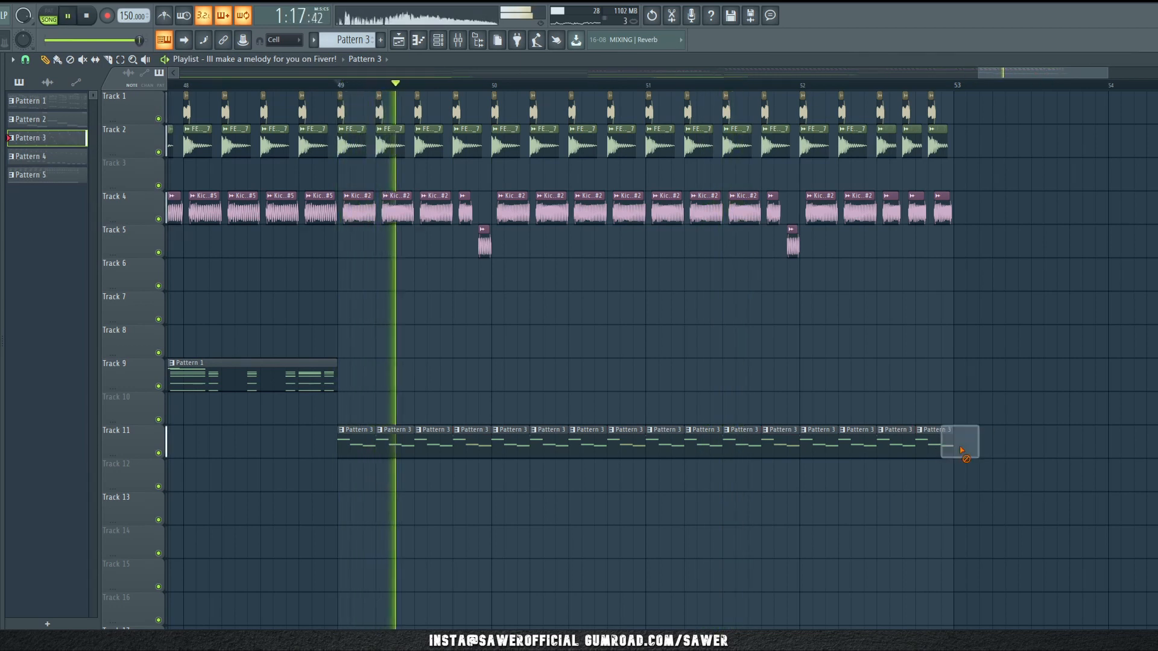
{"action": "right_click", "coordinate": [965, 445]}
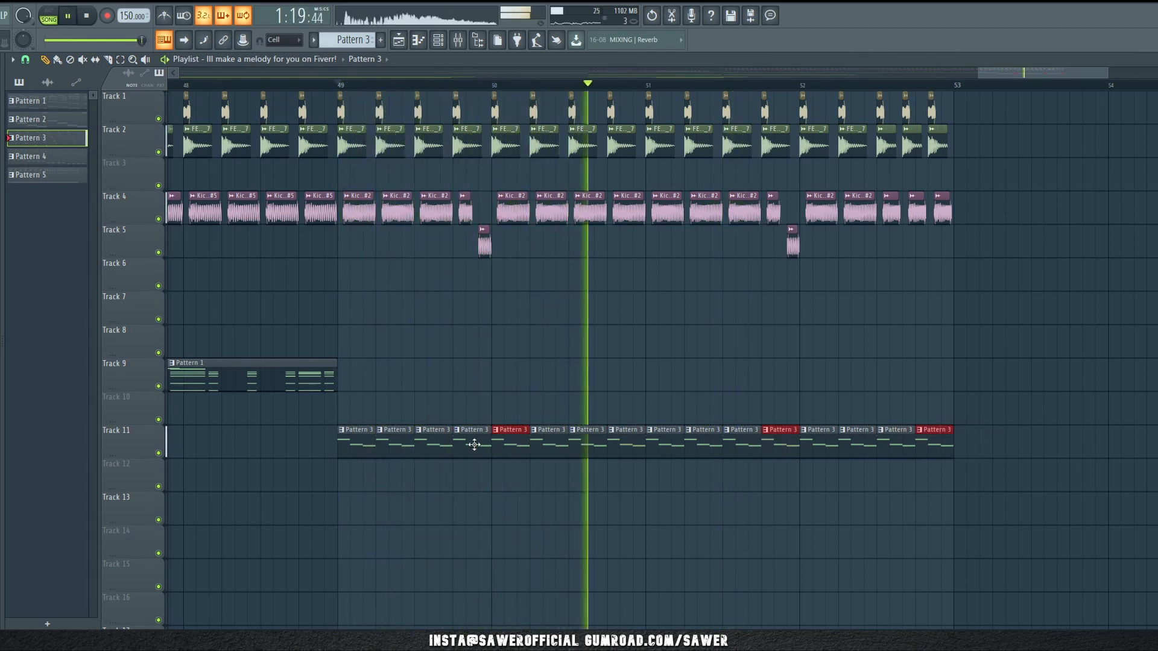
{"action": "key", "text": "space"}
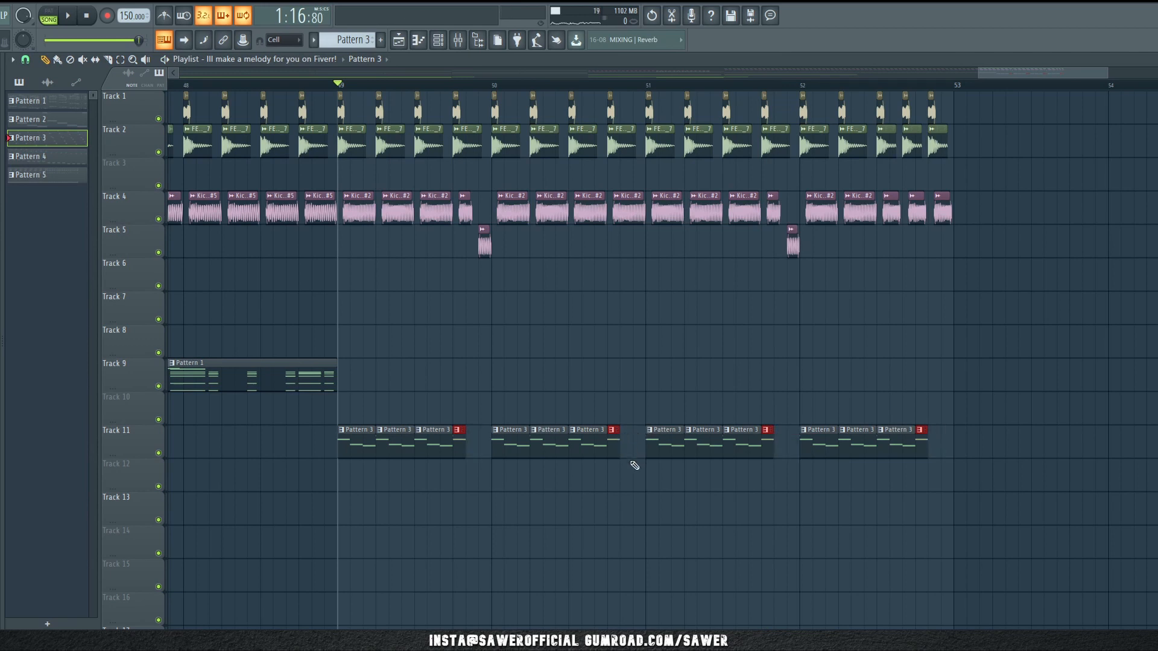
{"action": "key", "text": "space"}
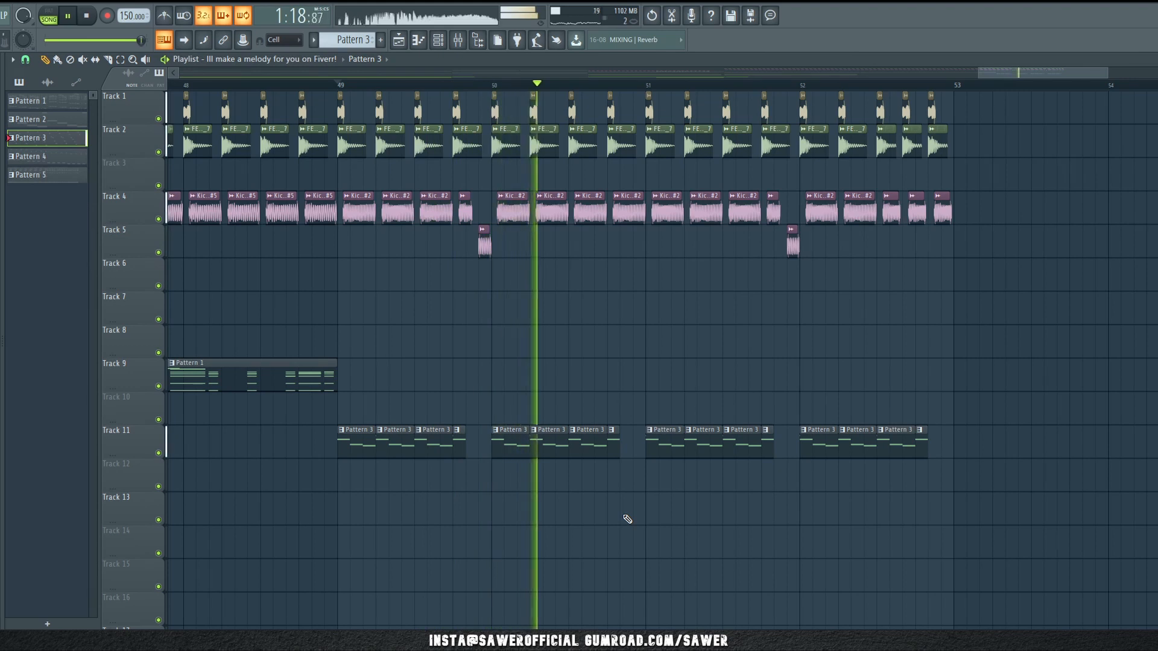
{"action": "key", "text": "space"}
{"action": "key", "text": "space"}
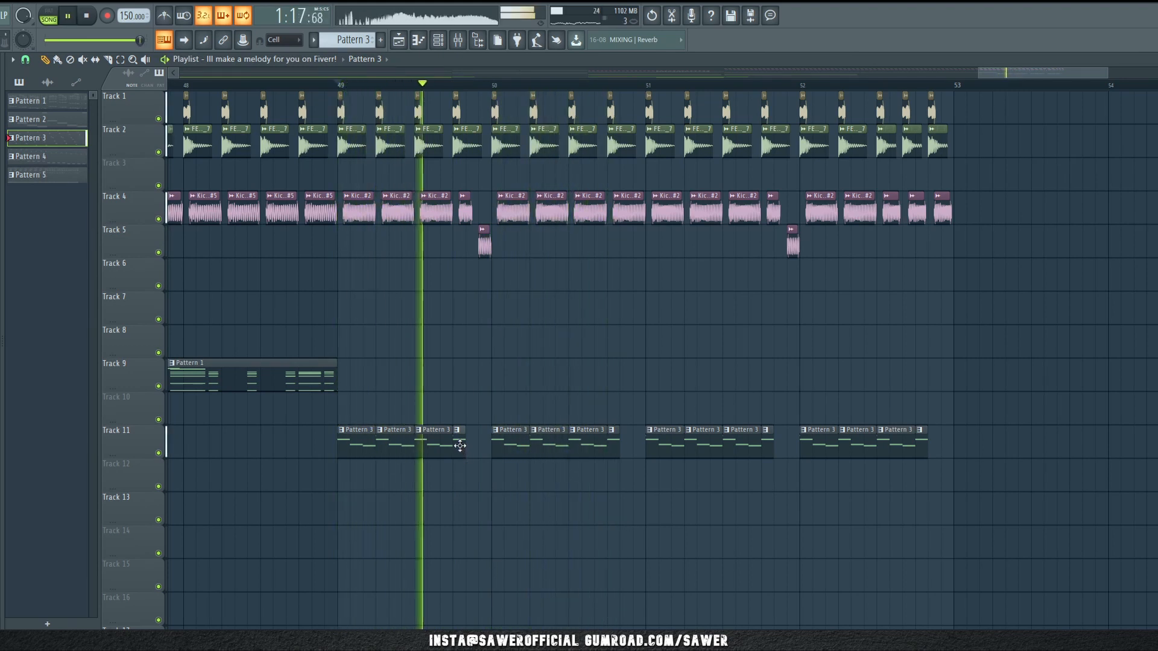
Step: Copy the 1/3-beat Pattern 3 clip to the last third of the final beat in each of bars 49 to 52
{"action": "key", "text": "space"}
{"action": "left_click_drag", "start_coordinate": [456, 446], "coordinate": [485, 443]}
{"action": "key", "text": "space"}
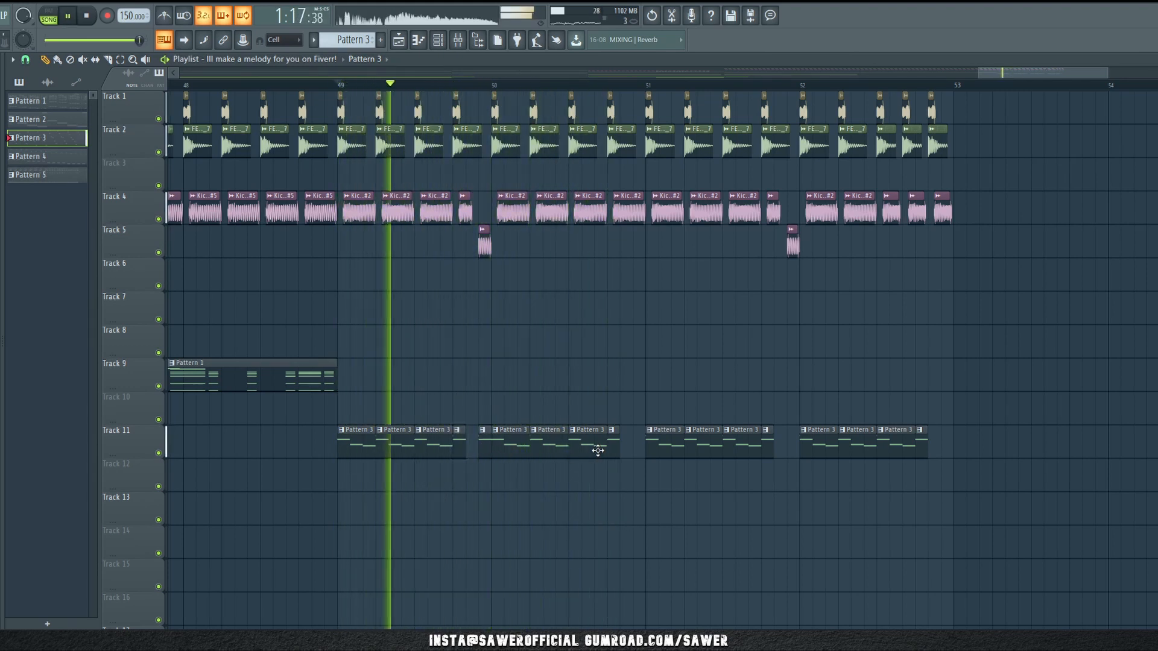
{"action": "left_click", "coordinate": [637, 449]}
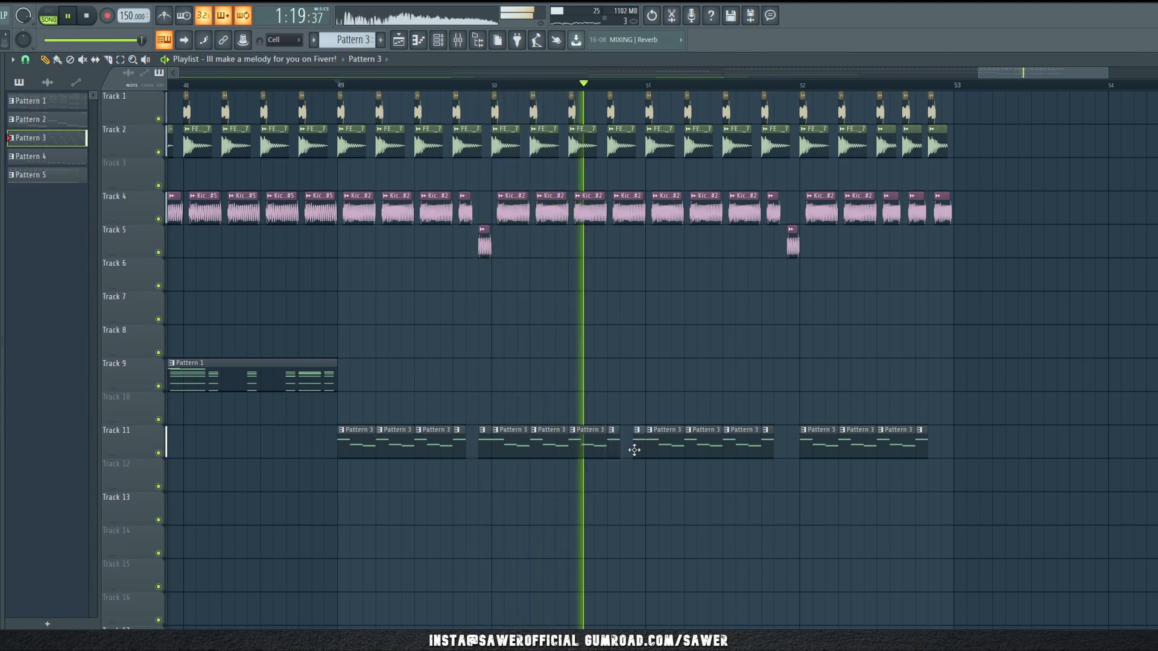
{"action": "left_click", "coordinate": [766, 445]}
{"action": "left_click", "coordinate": [790, 446]}
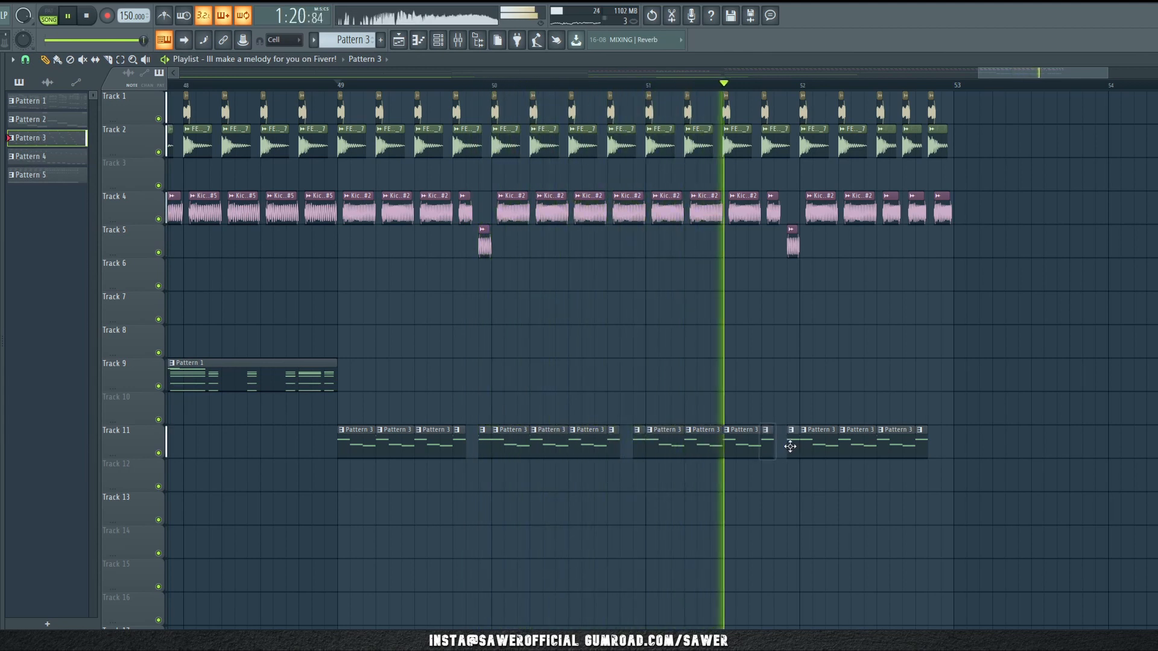
{"action": "left_click", "coordinate": [945, 443]}
{"action": "key", "text": "space"}
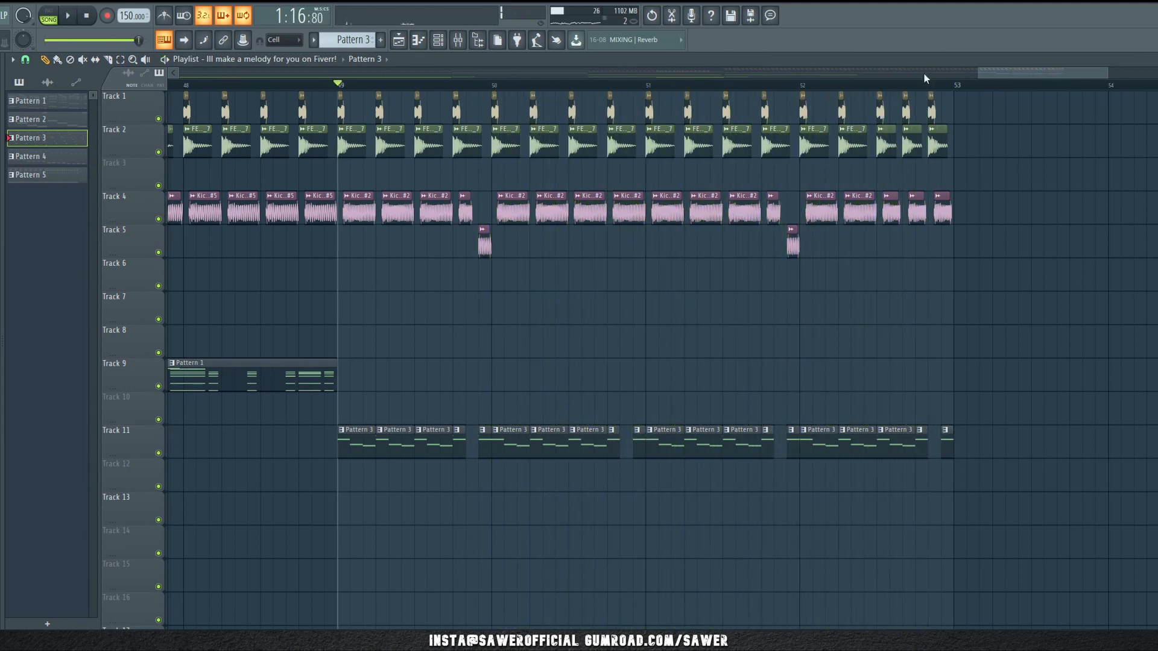
Step: Rearrange the last 1/3-beat Pattern 3 clips of bar 52 on Track 11 to follow the kick roll and play the section
{"action": "scroll", "coordinate": [932, 94], "scroll_direction": "up", "scroll_amount": 4, "text": "ctrl"}
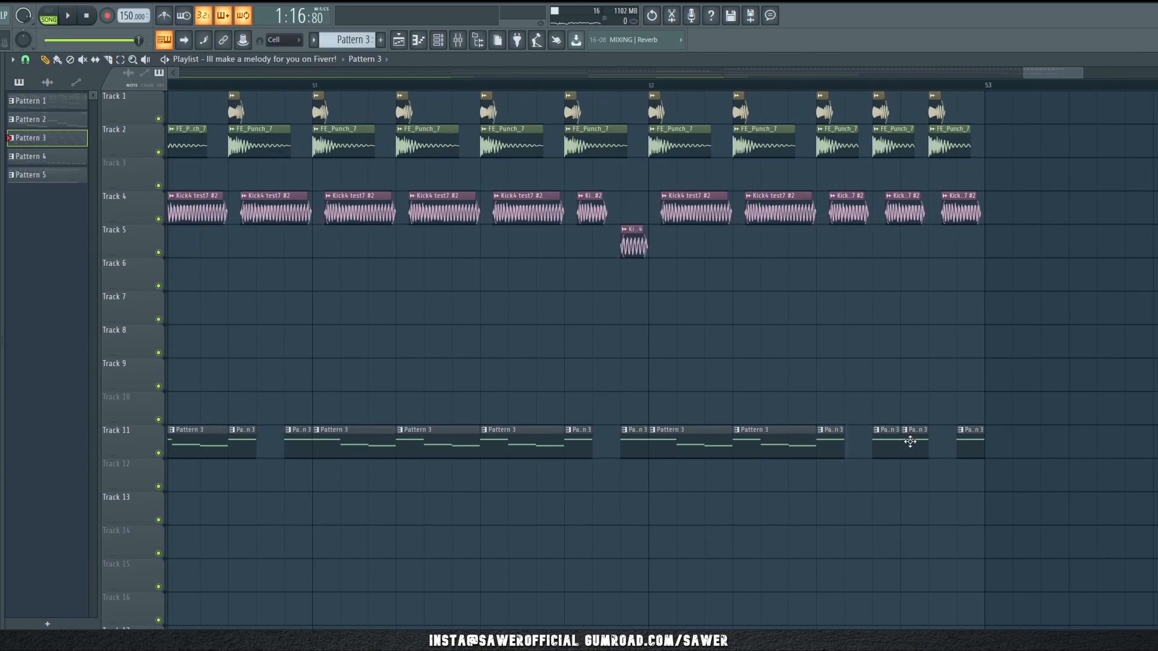
{"action": "left_click_drag", "start_coordinate": [970, 443], "coordinate": [942, 444]}
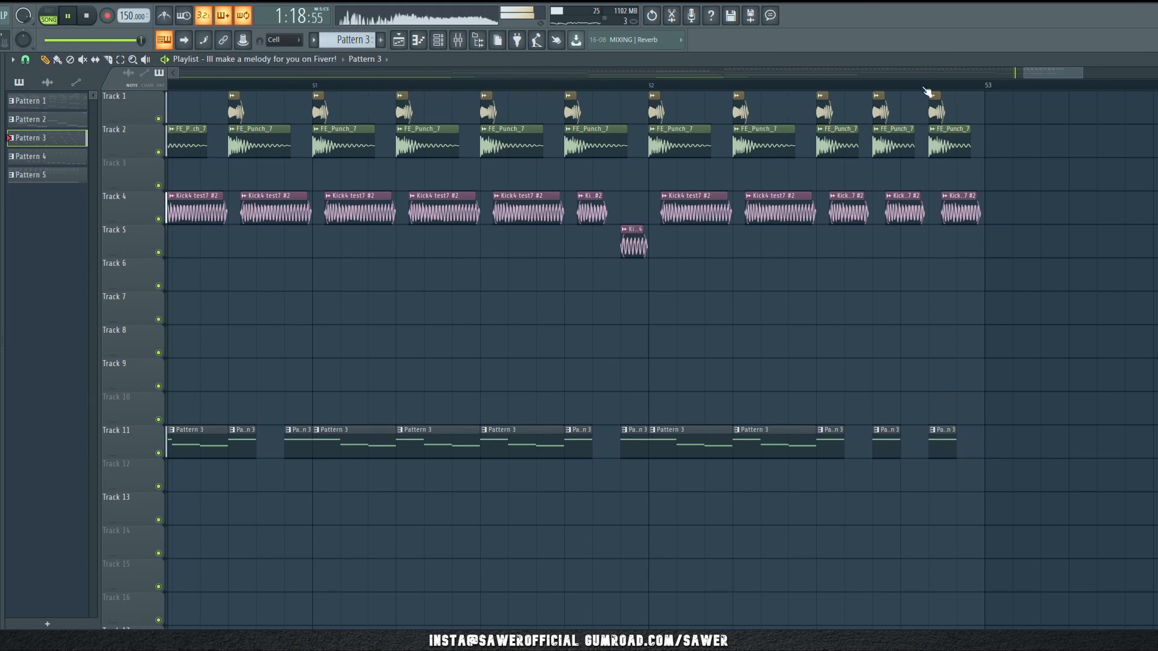
{"action": "scroll", "coordinate": [927, 92], "scroll_direction": "down", "scroll_amount": 5, "text": "ctrl"}
{"action": "scroll", "coordinate": [927, 92], "scroll_direction": "down", "scroll_amount": 2, "text": "ctrl"}
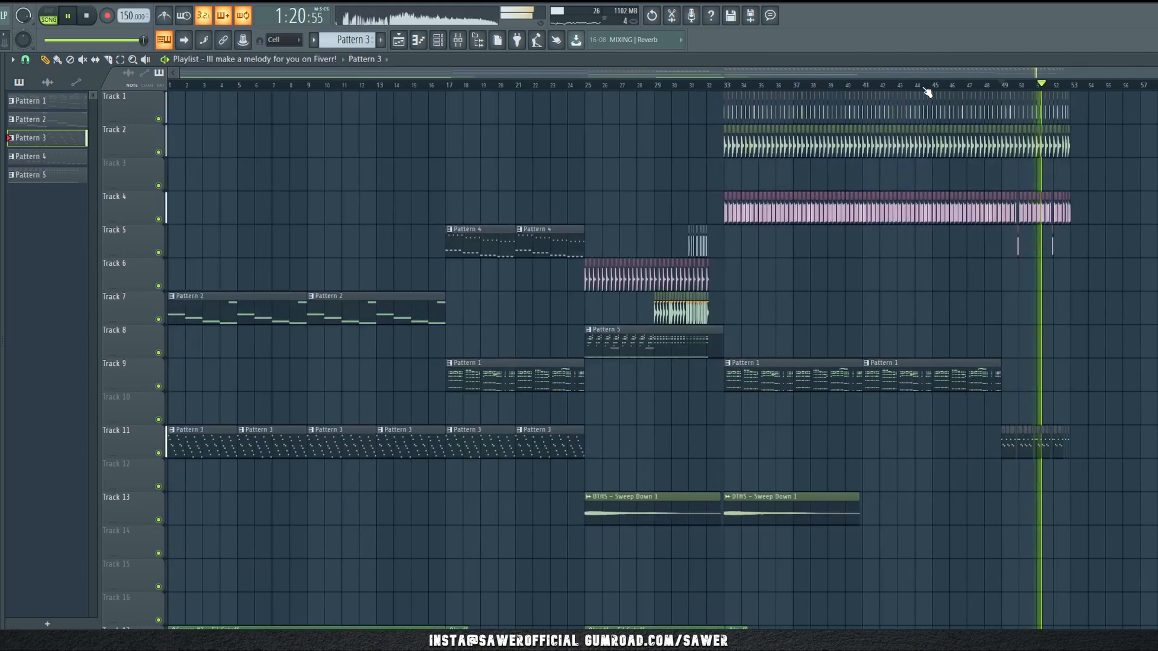
{"action": "key", "text": "space"}
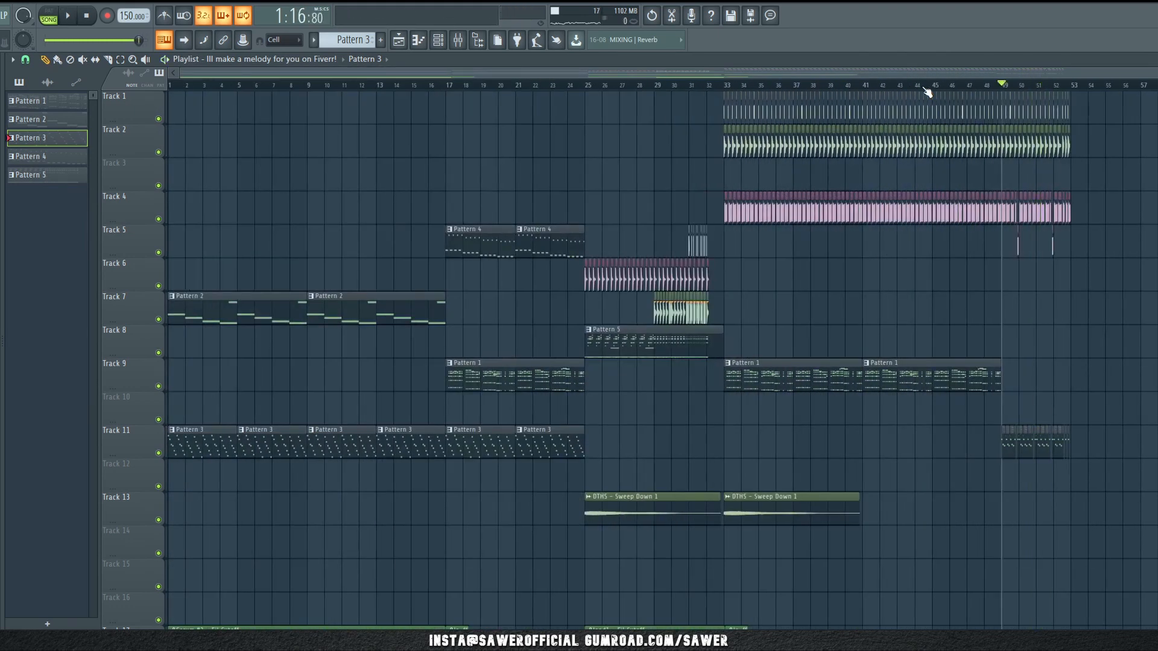
Step: Duplicate all clips of bars 49 to 52 into bars 53 to 56, and select bars 49 to 56 for playback
{"action": "scroll", "coordinate": [782, 140], "scroll_direction": "up", "scroll_amount": 6, "text": "ctrl"}
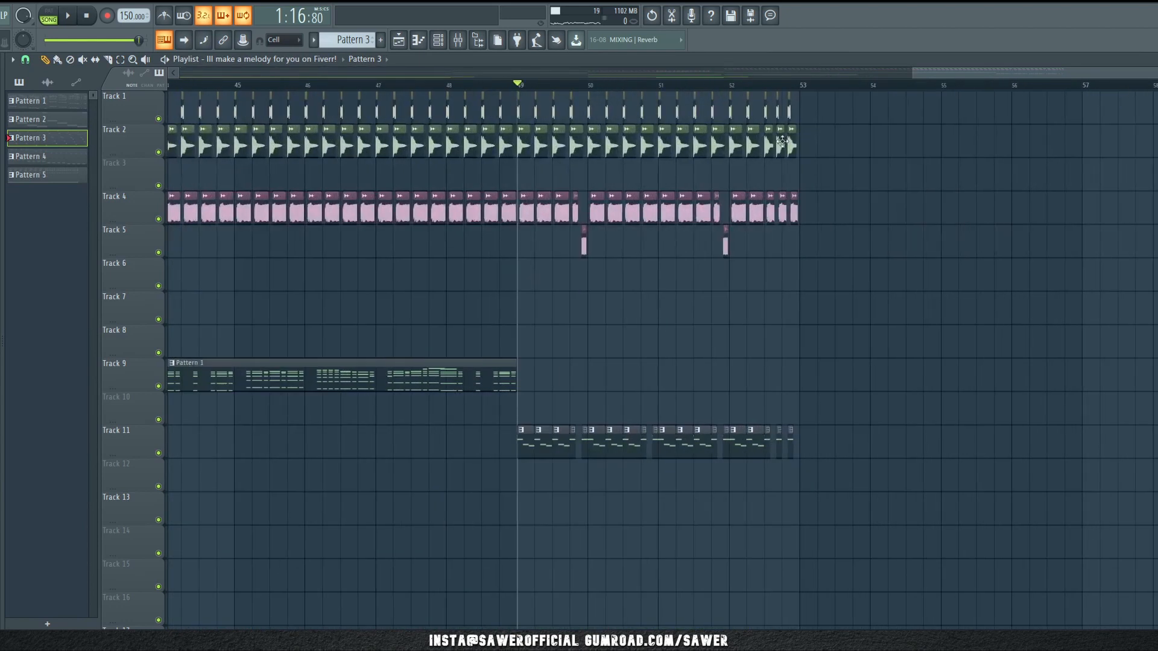
{"action": "left_click_drag", "start_coordinate": [897, 115], "coordinate": [519, 510]}
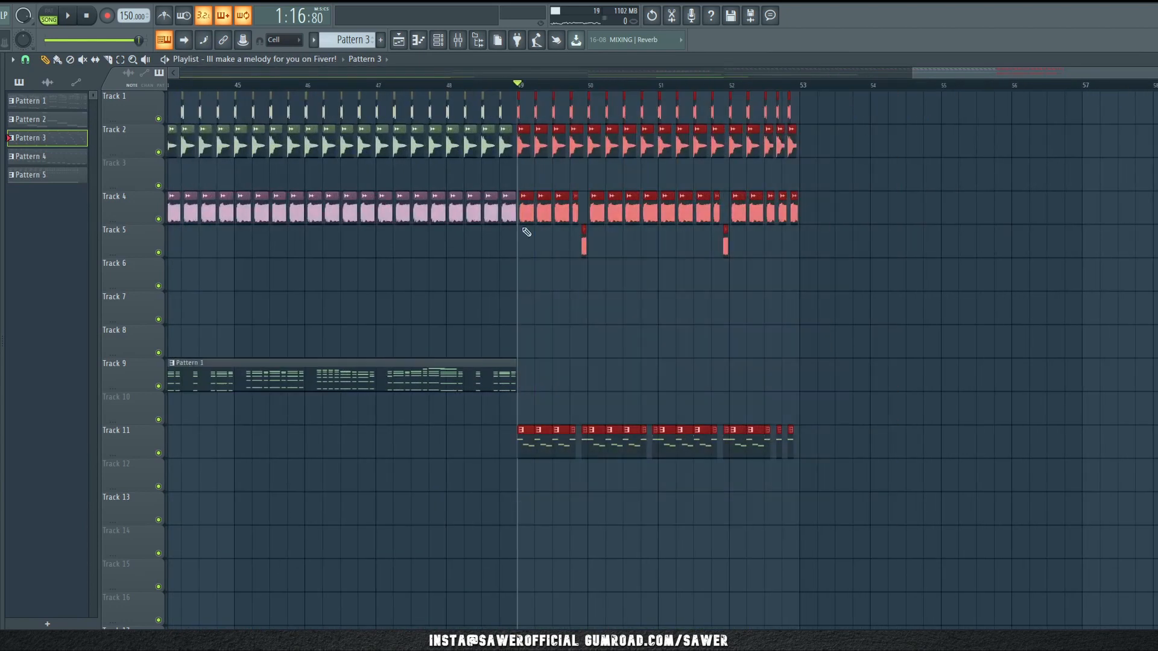
{"action": "left_click_drag", "start_coordinate": [524, 139], "coordinate": [806, 148], "text": "shift"}
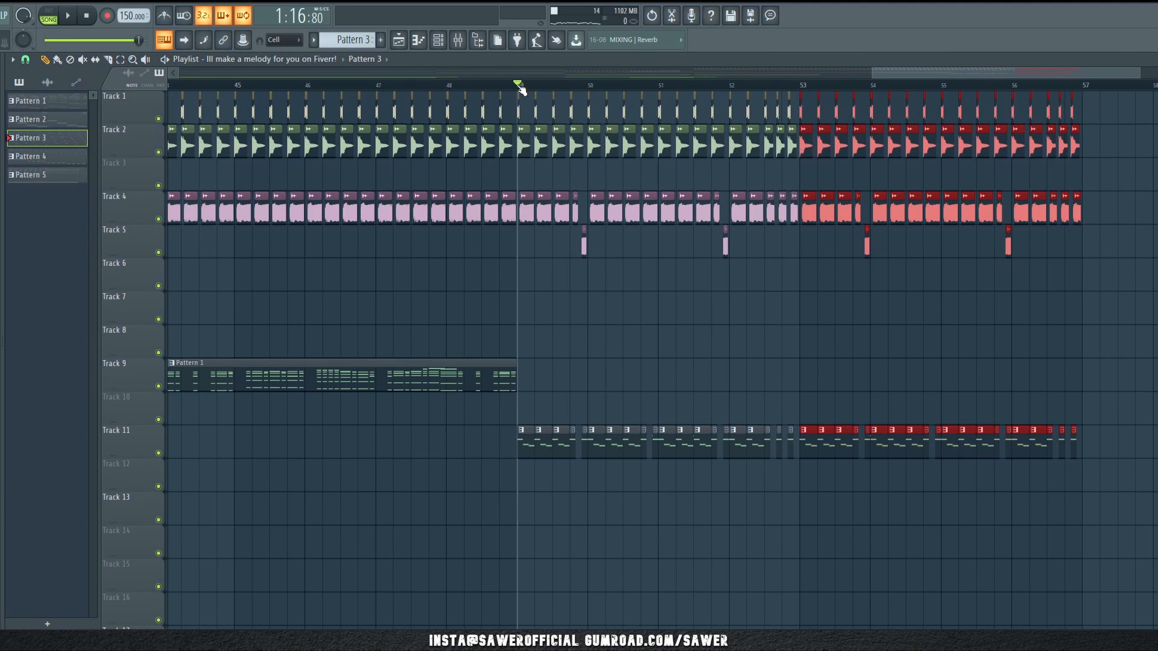
{"action": "left_click_drag", "start_coordinate": [520, 88], "coordinate": [1030, 96]}
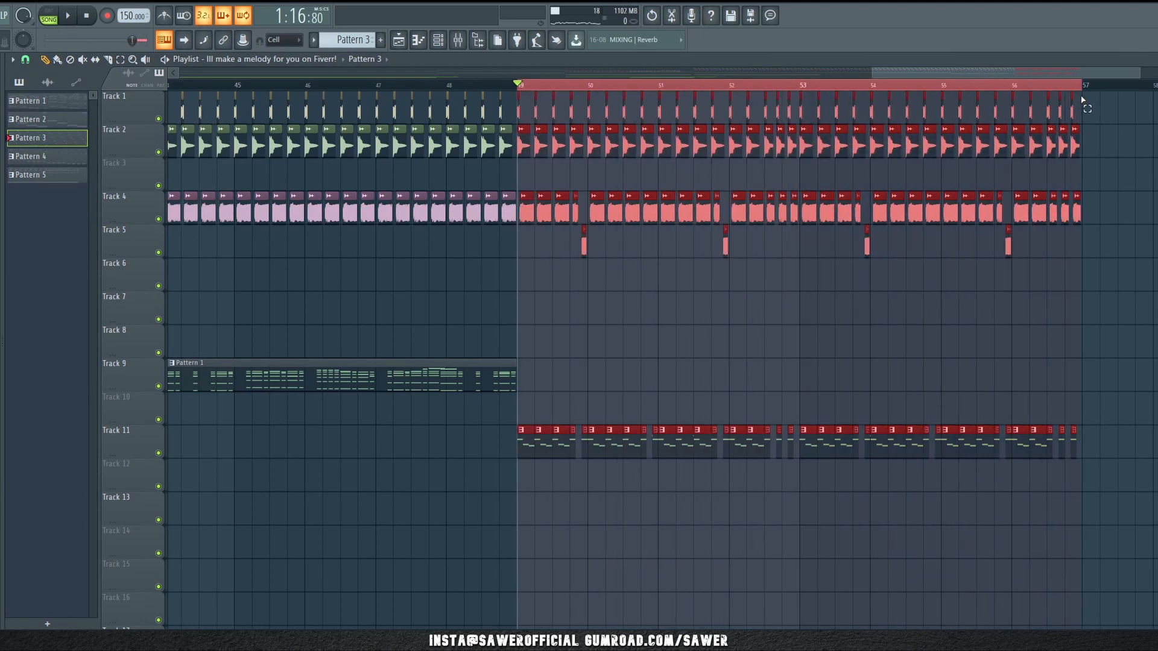
Step: Create an empty Pattern 6 and add a new Serum instrument to the channel rack
{"action": "left_click", "coordinate": [438, 40]}
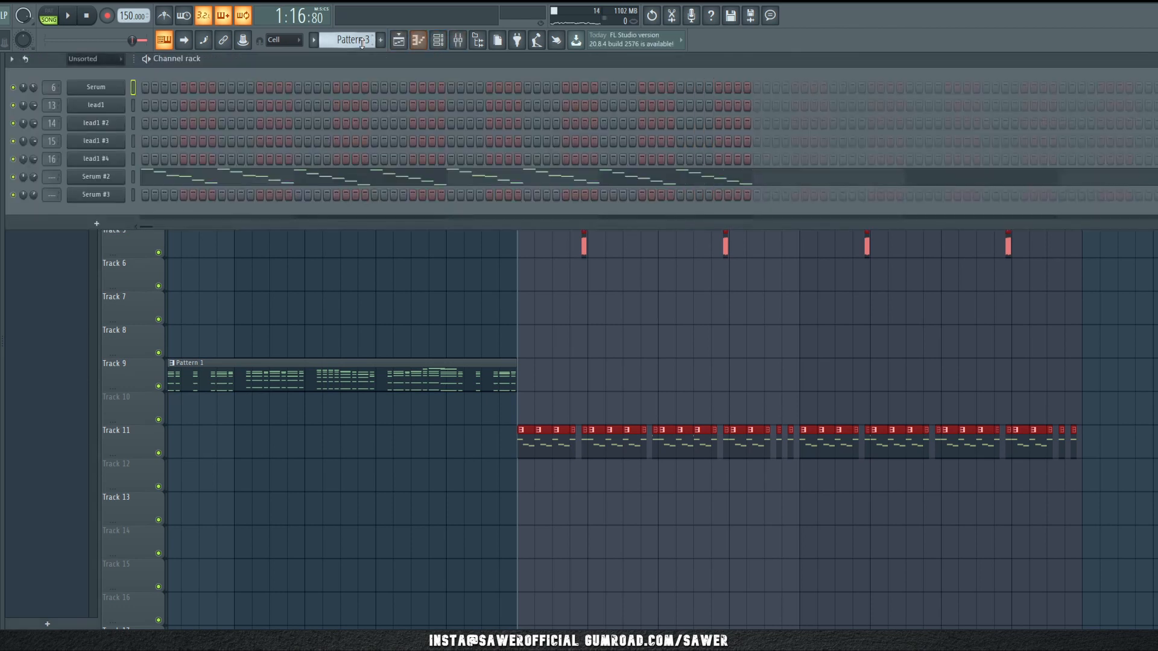
{"action": "scroll", "coordinate": [354, 41], "scroll_direction": "down", "scroll_amount": 3}
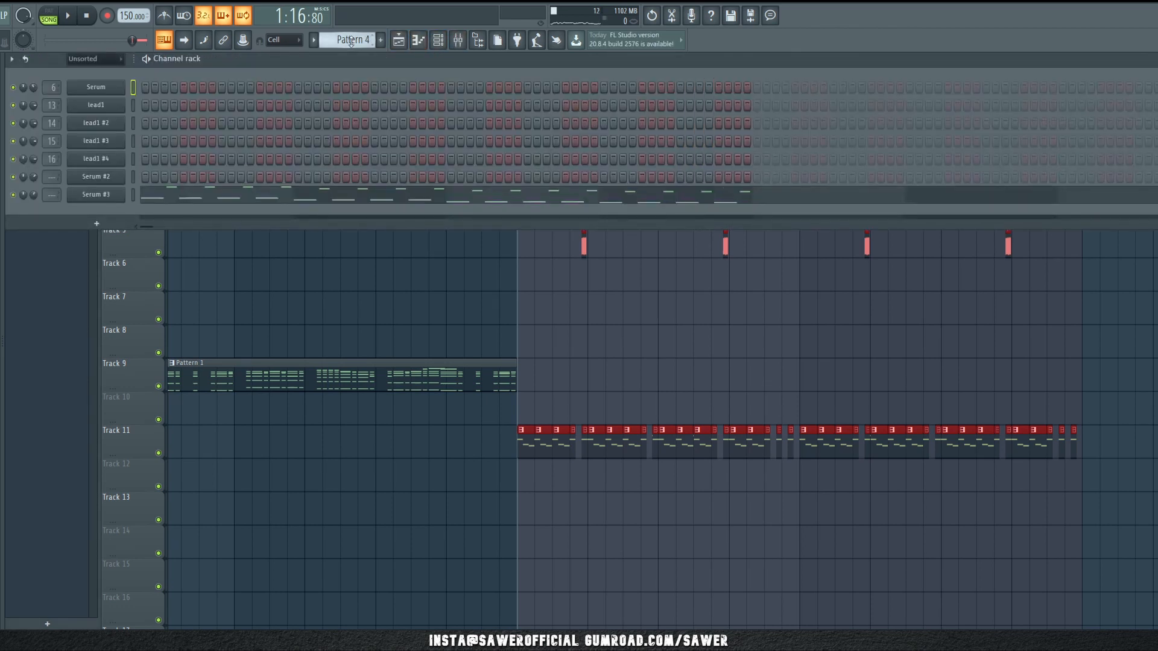
{"action": "left_click", "coordinate": [97, 223]}
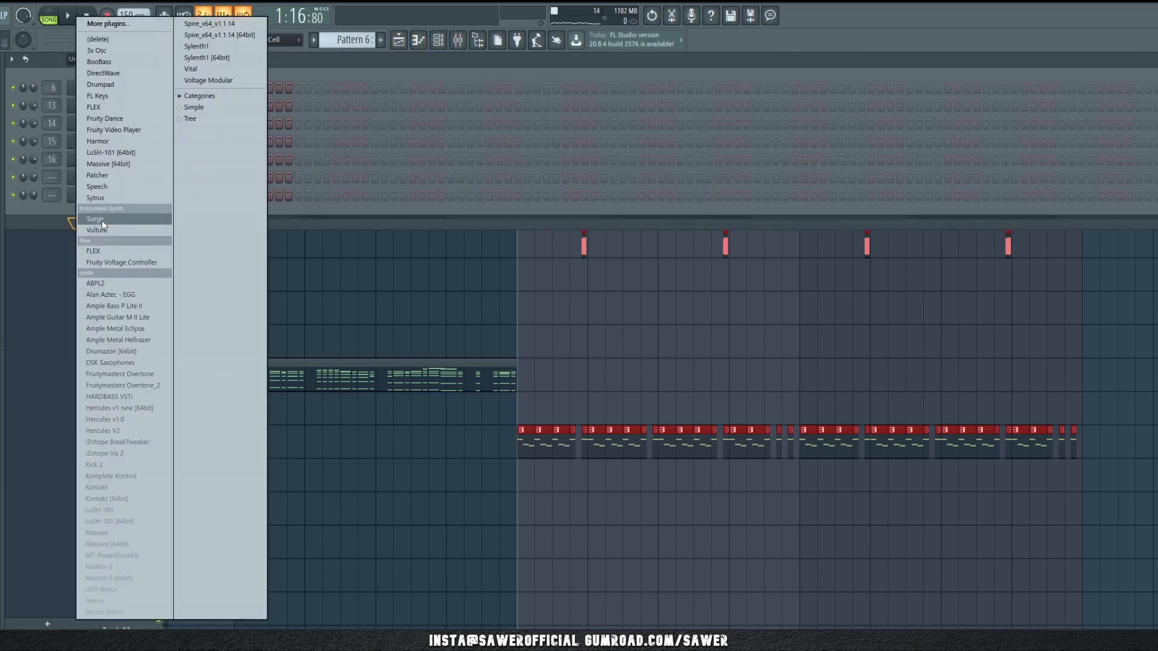
{"action": "left_click", "coordinate": [111, 593]}
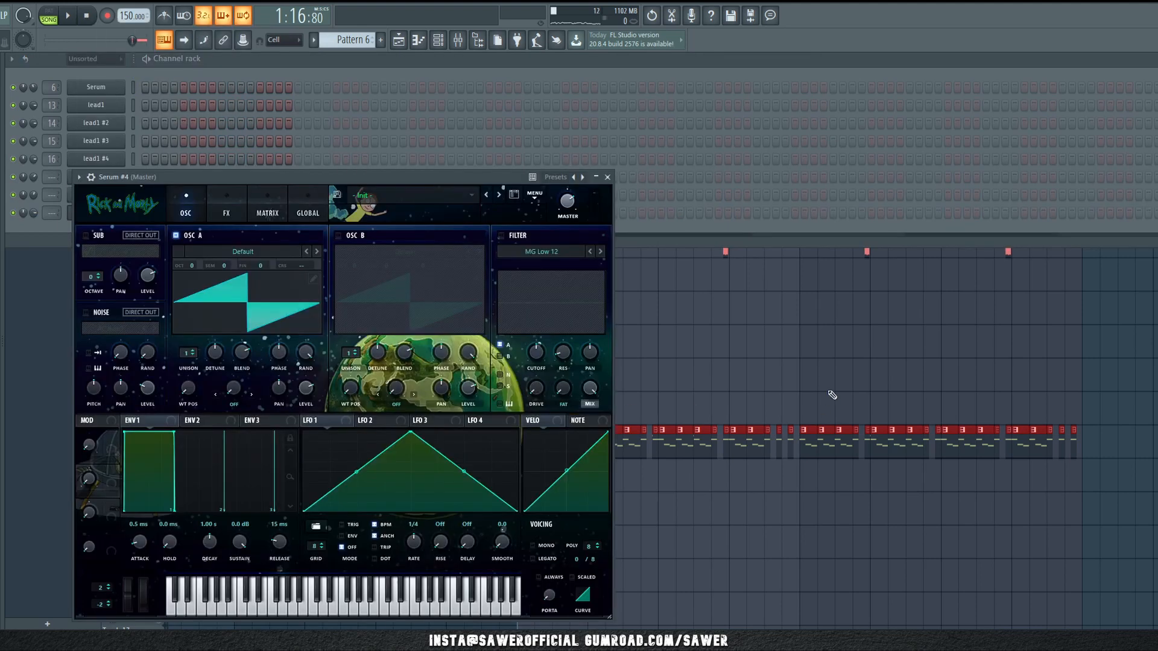
Step: Browse the User presets of the new Serum instrument without loading one
{"action": "left_click_drag", "start_coordinate": [255, 175], "coordinate": [272, 117]}
{"action": "left_click", "coordinate": [405, 148]}
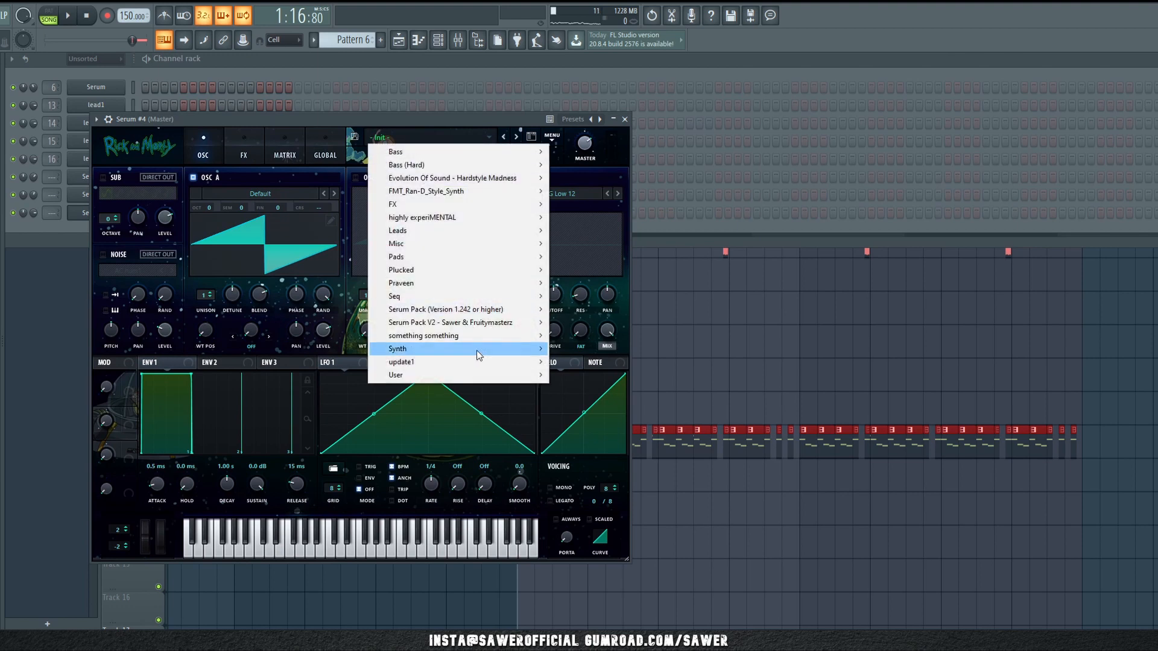
{"action": "mouse_move", "coordinate": [484, 372]}
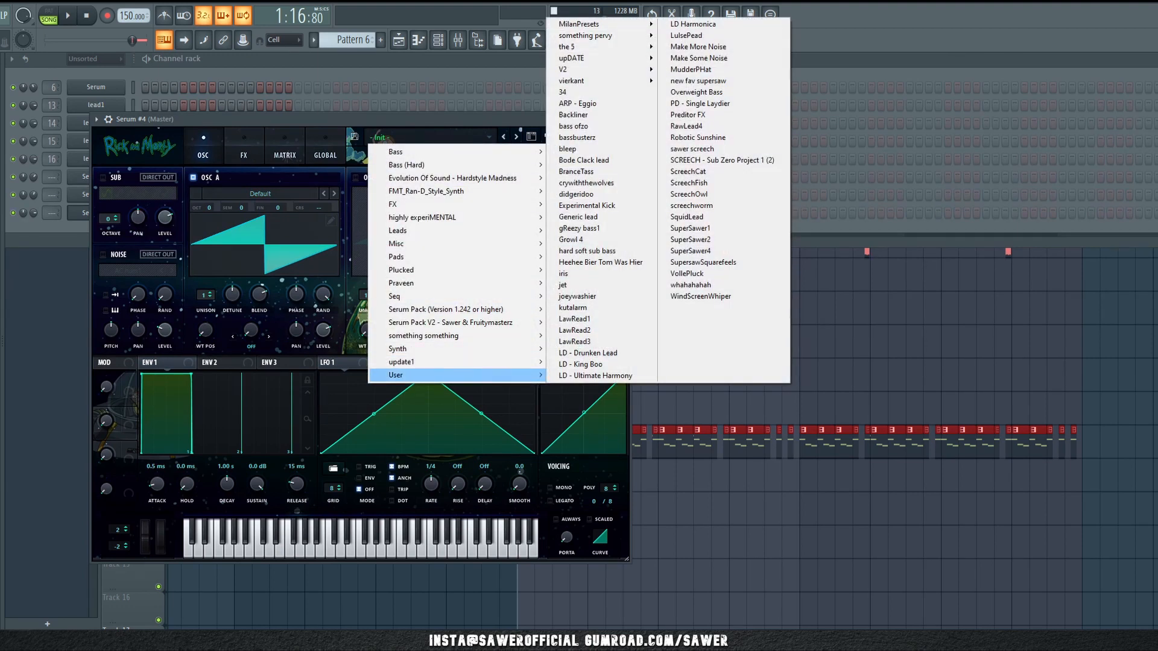
{"action": "left_click", "coordinate": [3, 643]}
{"action": "left_click", "coordinate": [2, 641]}
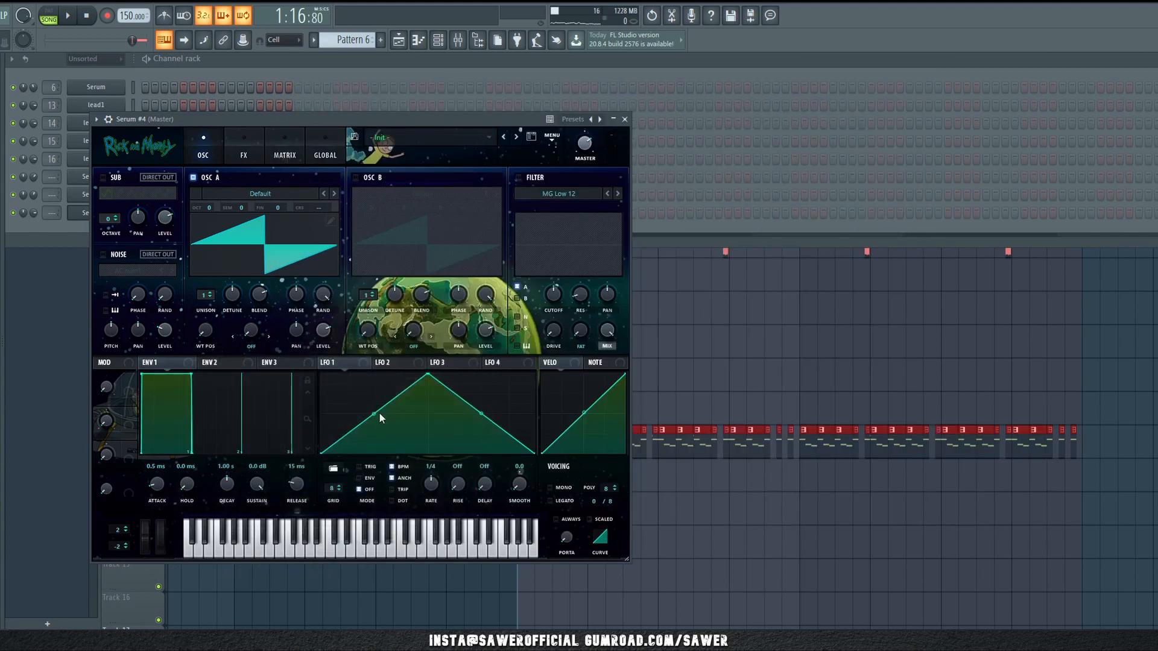
Step: Place a Pattern 6 clip on Track 13 at bar 49, extend it through bar 56 and play the section
{"action": "left_click", "coordinate": [943, 517]}
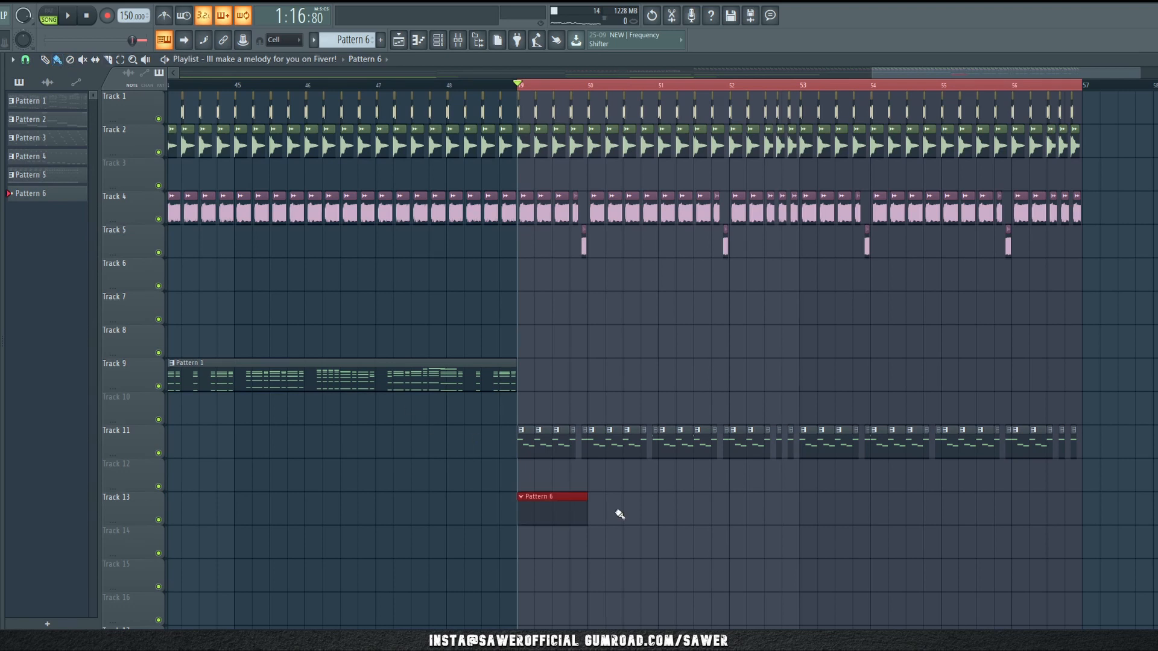
{"action": "left_click_drag", "start_coordinate": [585, 510], "coordinate": [1064, 509]}
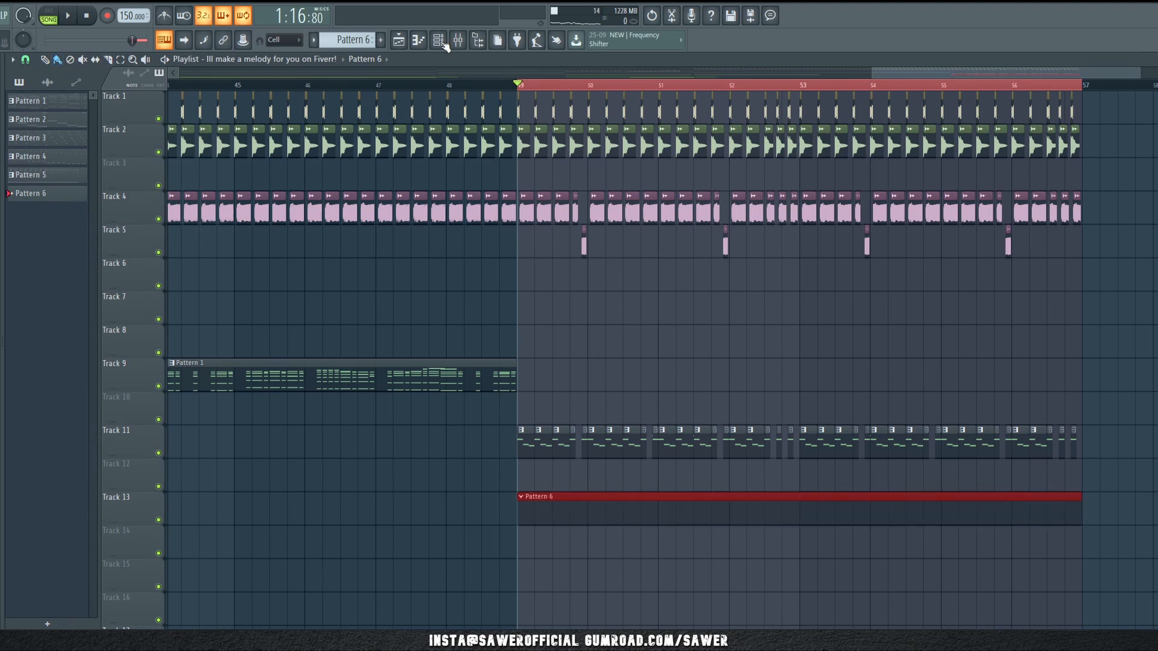
{"action": "key", "text": "space"}
{"action": "key", "text": "space"}
{"action": "key", "text": "space"}
{"action": "key", "text": "space"}
{"action": "scroll", "coordinate": [548, 87], "scroll_direction": "down", "scroll_amount": 5}
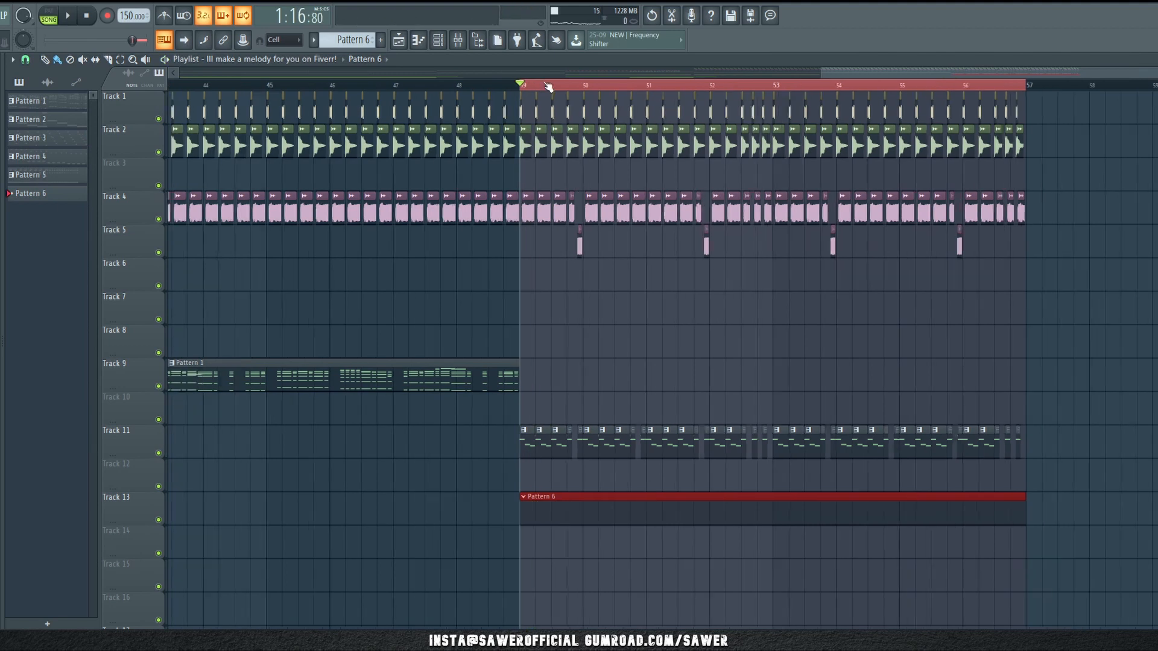
Step: Examine Pattern 1's lead1 melody in the piano roll and return to the playlist
{"action": "double_click", "coordinate": [431, 384]}
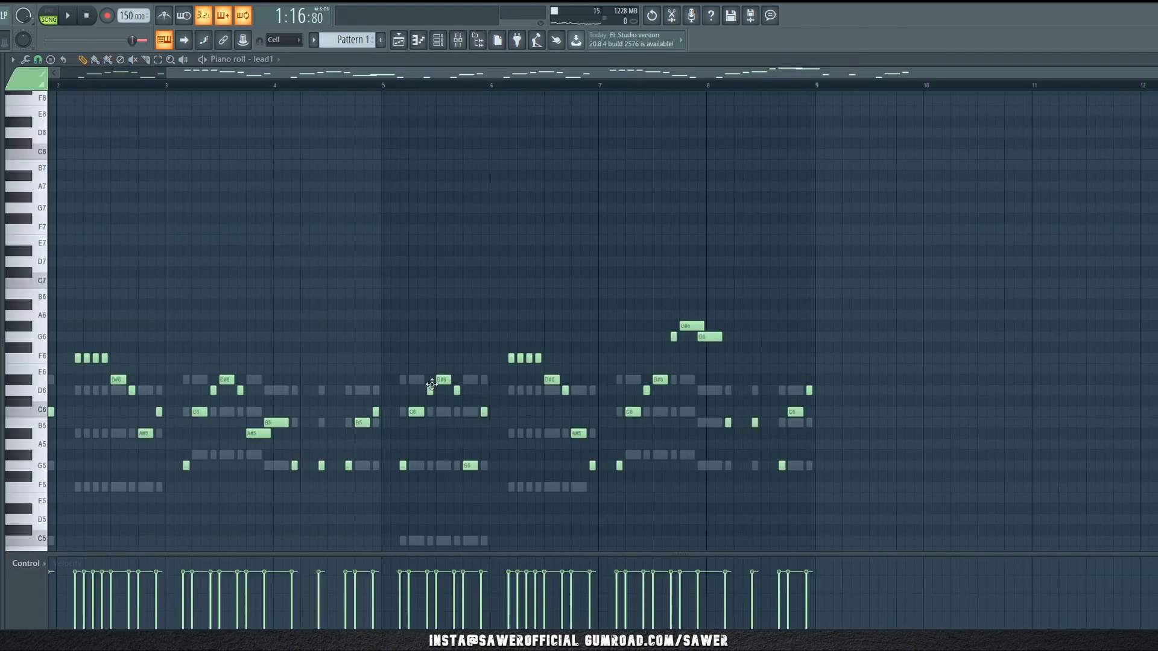
{"action": "scroll", "coordinate": [425, 87], "scroll_direction": "down", "scroll_amount": 3}
{"action": "scroll", "coordinate": [434, 252], "scroll_direction": "down", "scroll_amount": 4}
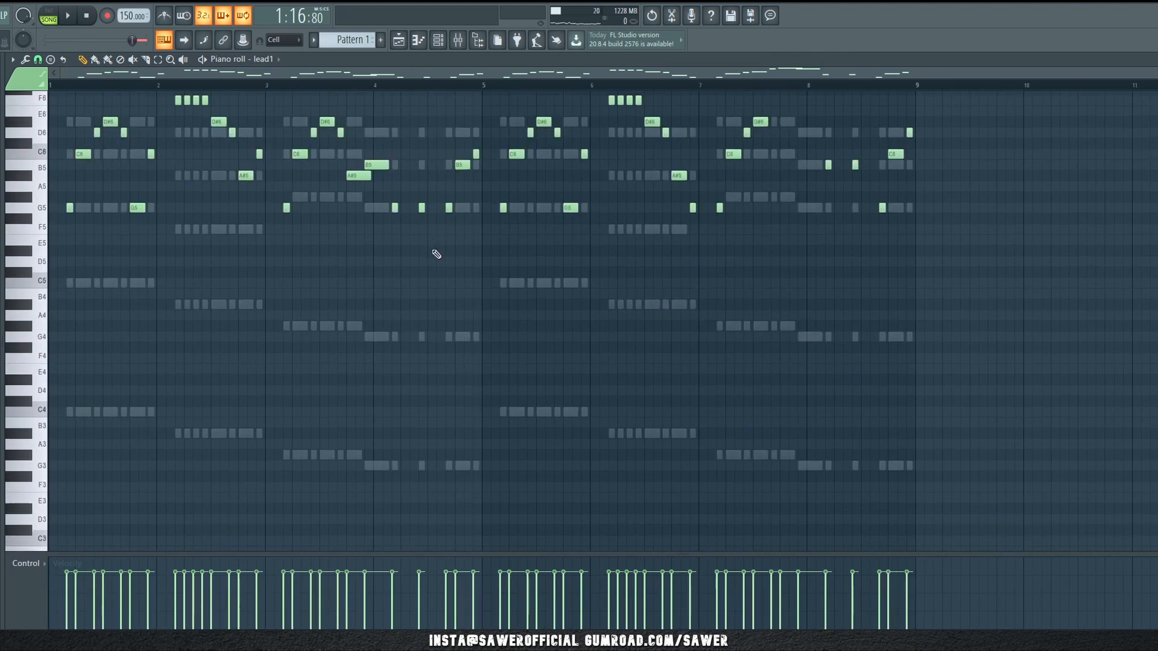
{"action": "left_click", "coordinate": [422, 42]}
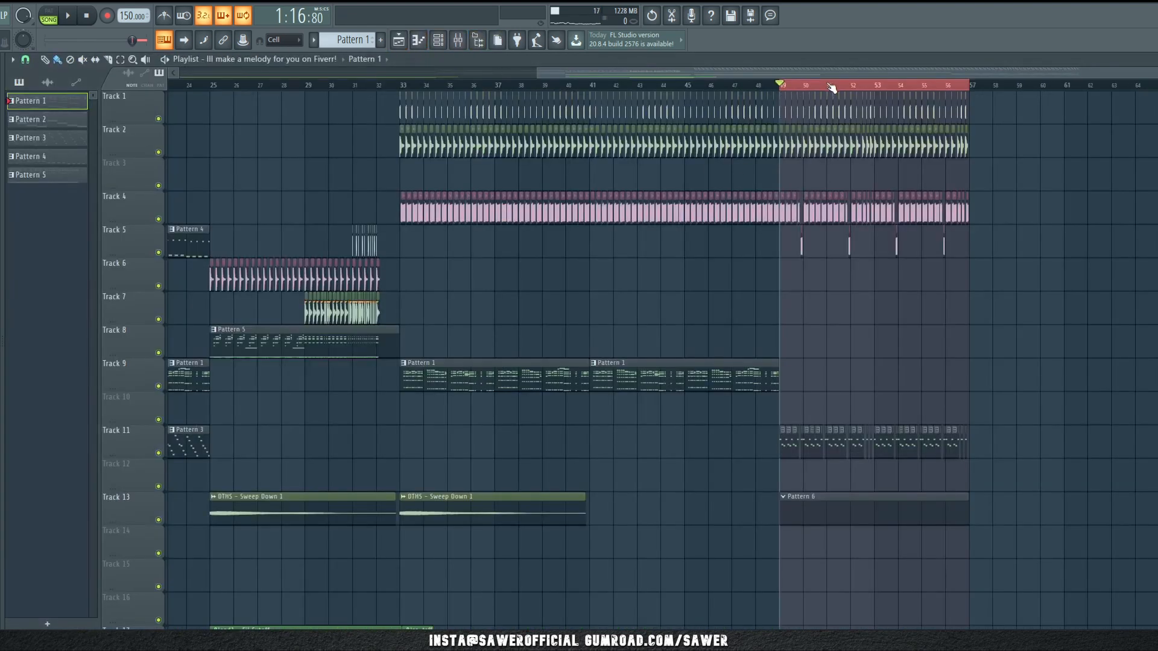
{"action": "scroll", "coordinate": [831, 88], "scroll_direction": "up", "scroll_amount": 4}
Step: Switch to Pattern 6 and open the piano roll of the Serum #4 channel, briefly playing the section
{"action": "left_click", "coordinate": [441, 40]}
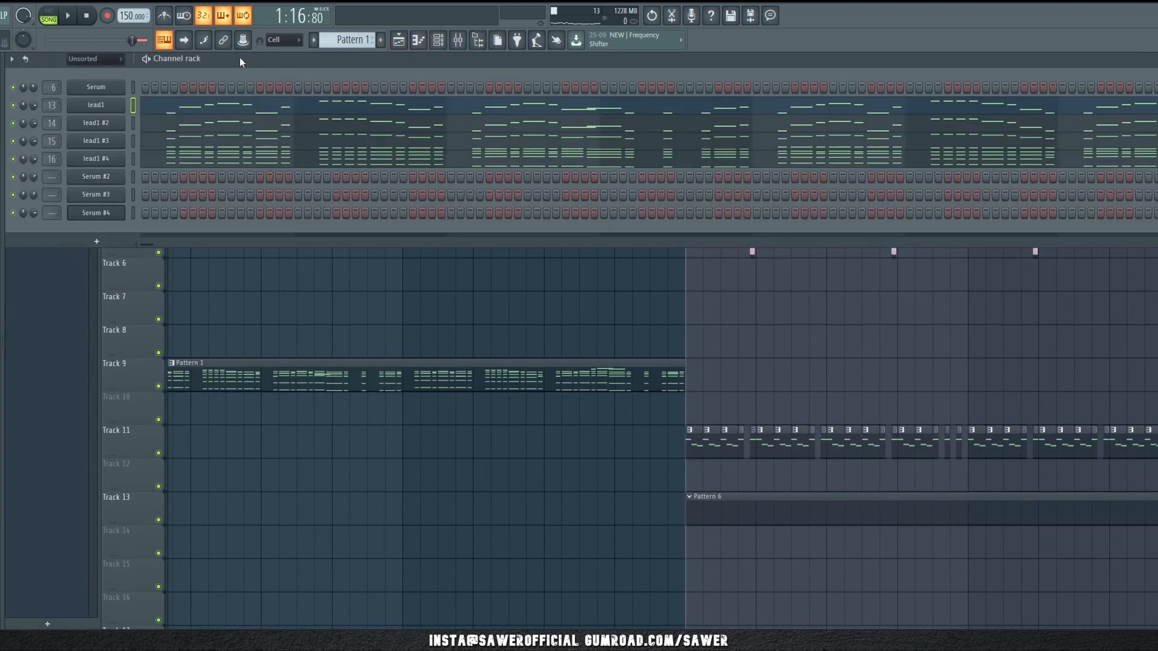
{"action": "key", "text": "KP_Add"}
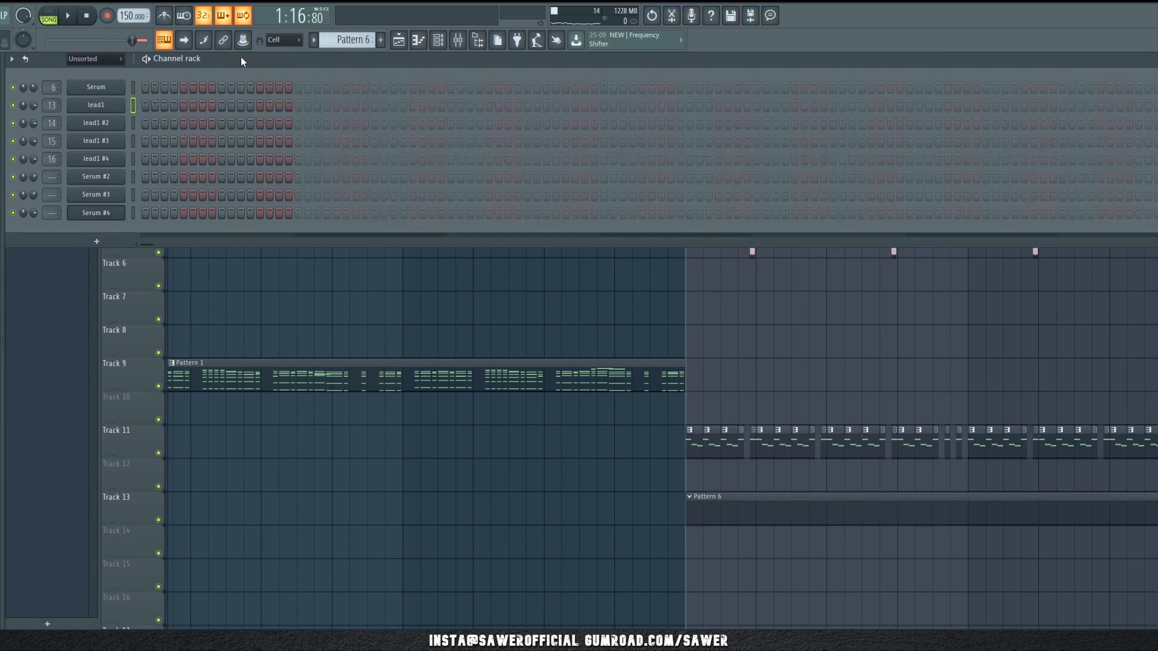
{"action": "left_click", "coordinate": [131, 213]}
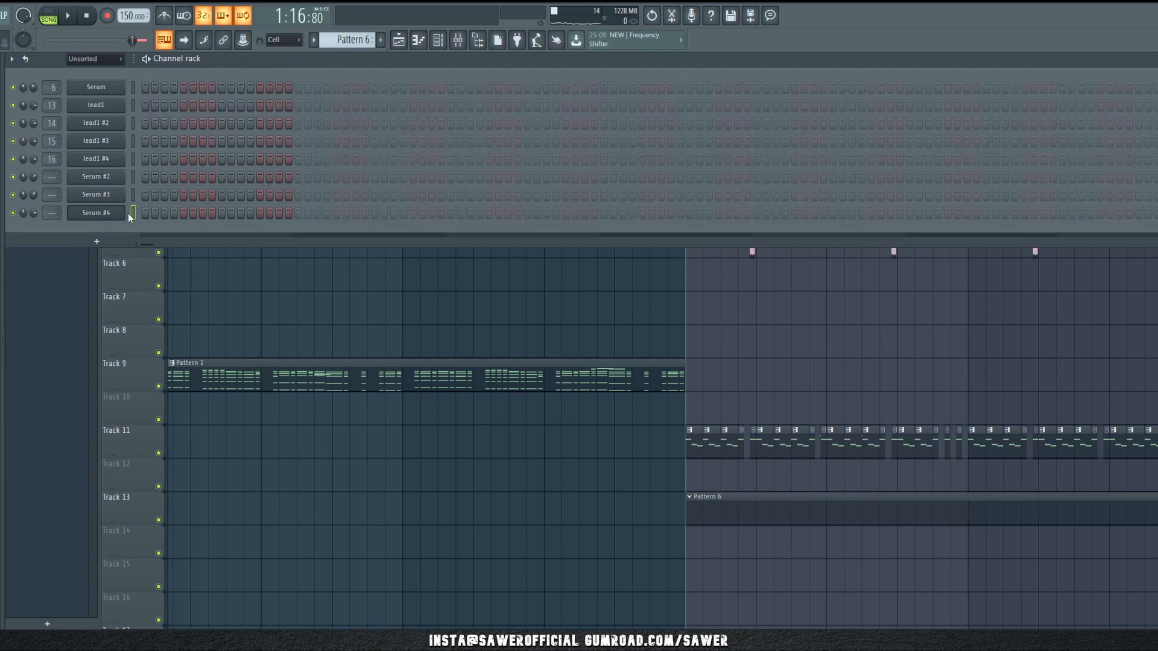
{"action": "left_click", "coordinate": [95, 213]}
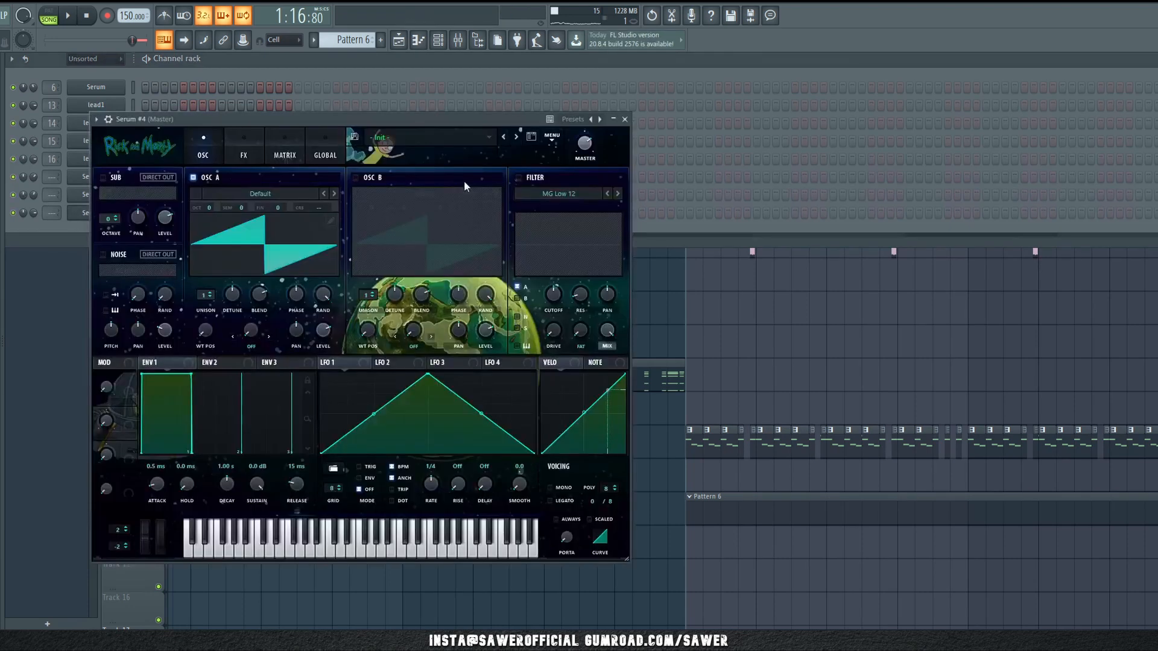
{"action": "key", "text": "space"}
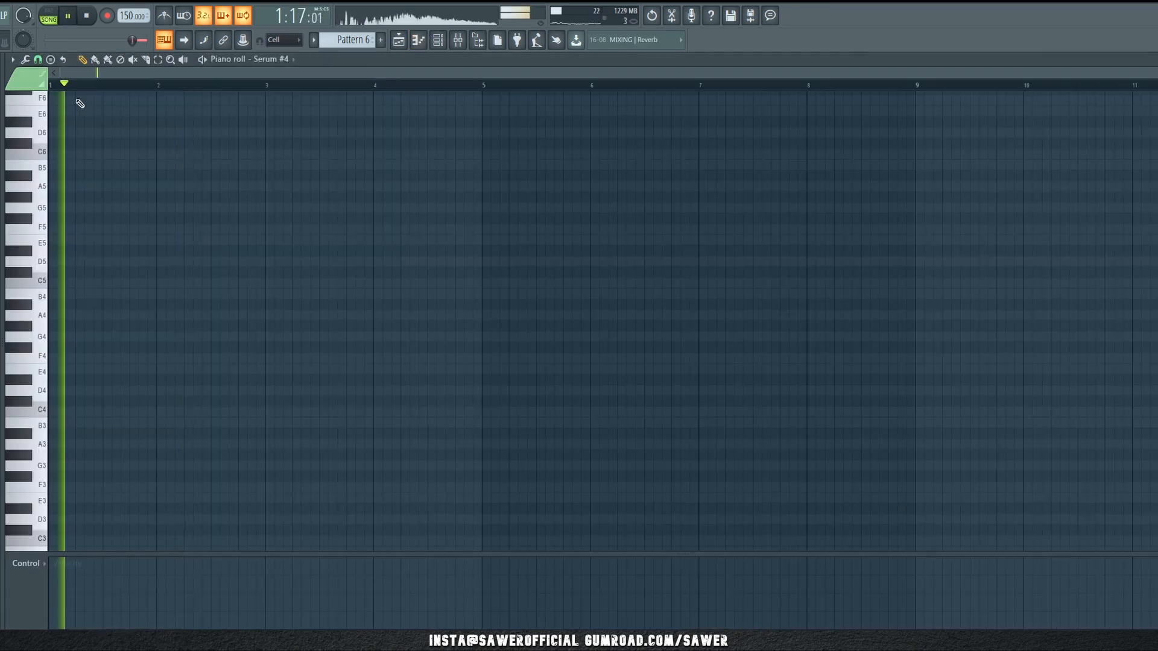
{"action": "key", "text": "space"}
Step: Draw a C6 note two thirds into beat 1 of bar 1 and shorten it to about a fifth of a beat
{"action": "scroll", "coordinate": [82, 76], "scroll_direction": "up", "scroll_amount": 4}
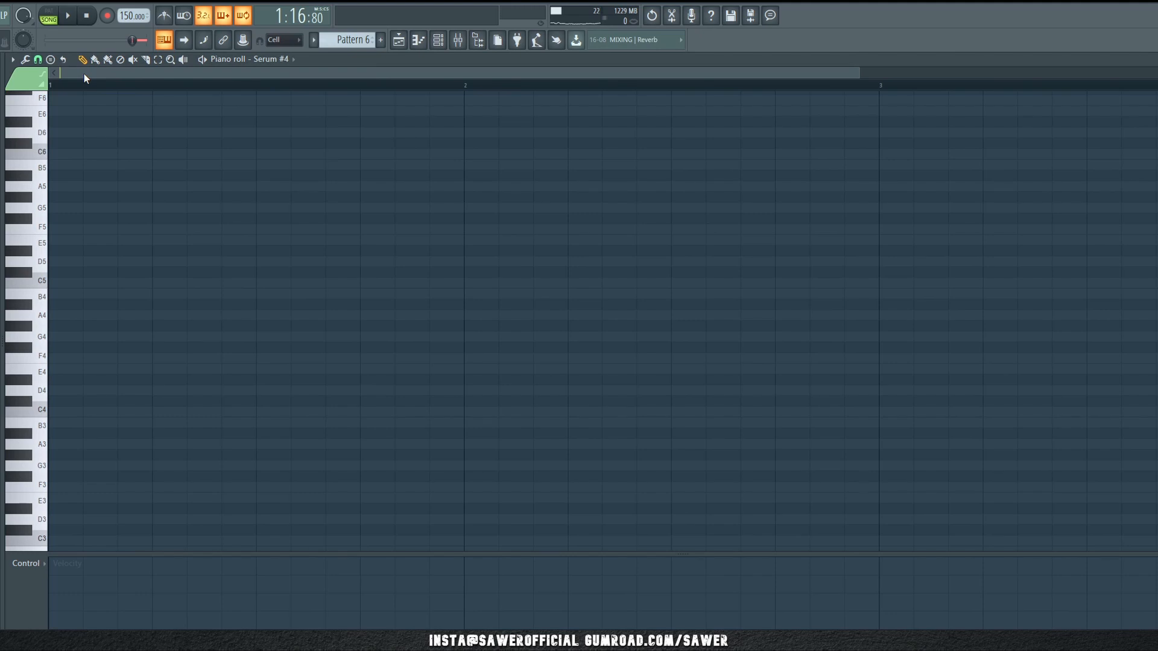
{"action": "left_click", "coordinate": [121, 155]}
{"action": "key", "text": "space"}
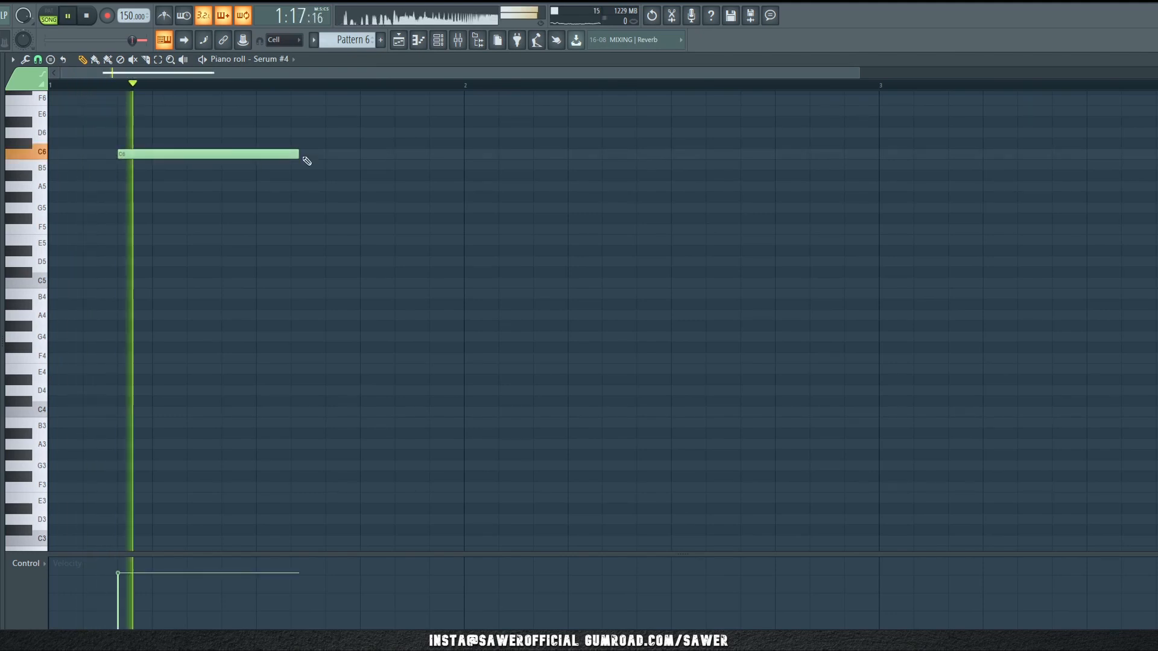
{"action": "key", "text": "space"}
{"action": "left_click_drag", "start_coordinate": [307, 161], "coordinate": [137, 156]}
{"action": "key", "text": "space"}
Step: Continue bar 1 with two short C6 notes and one short G#5 note at 2/3-beat intervals, checking by playback
{"action": "left_click", "coordinate": [192, 155]}
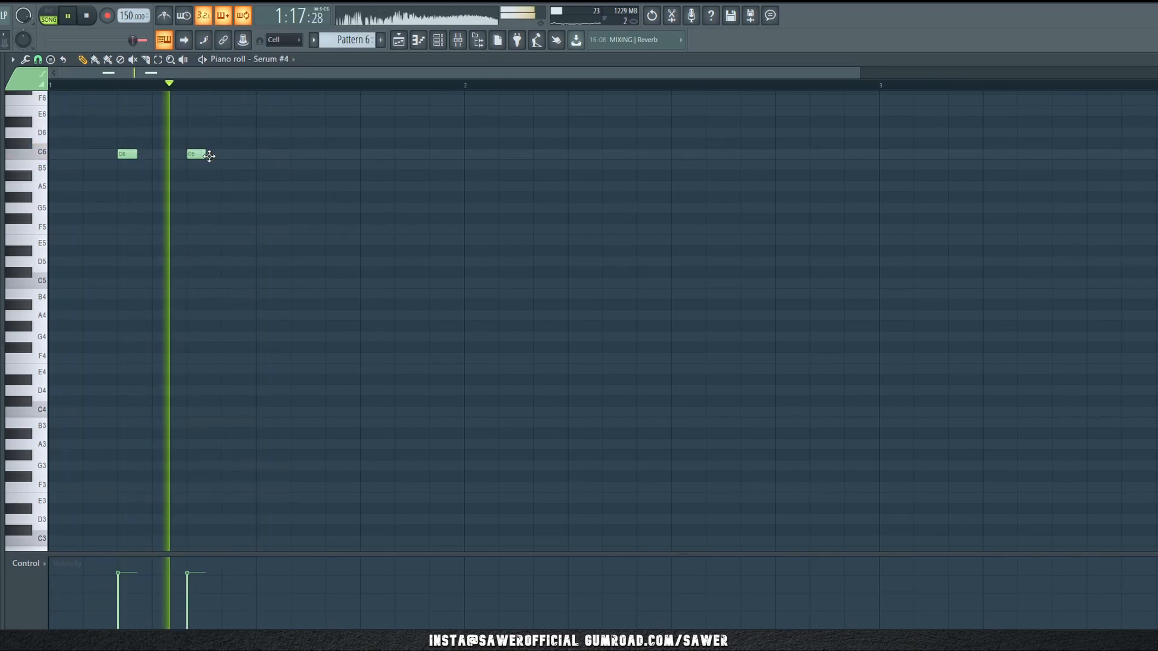
{"action": "key", "text": "space"}
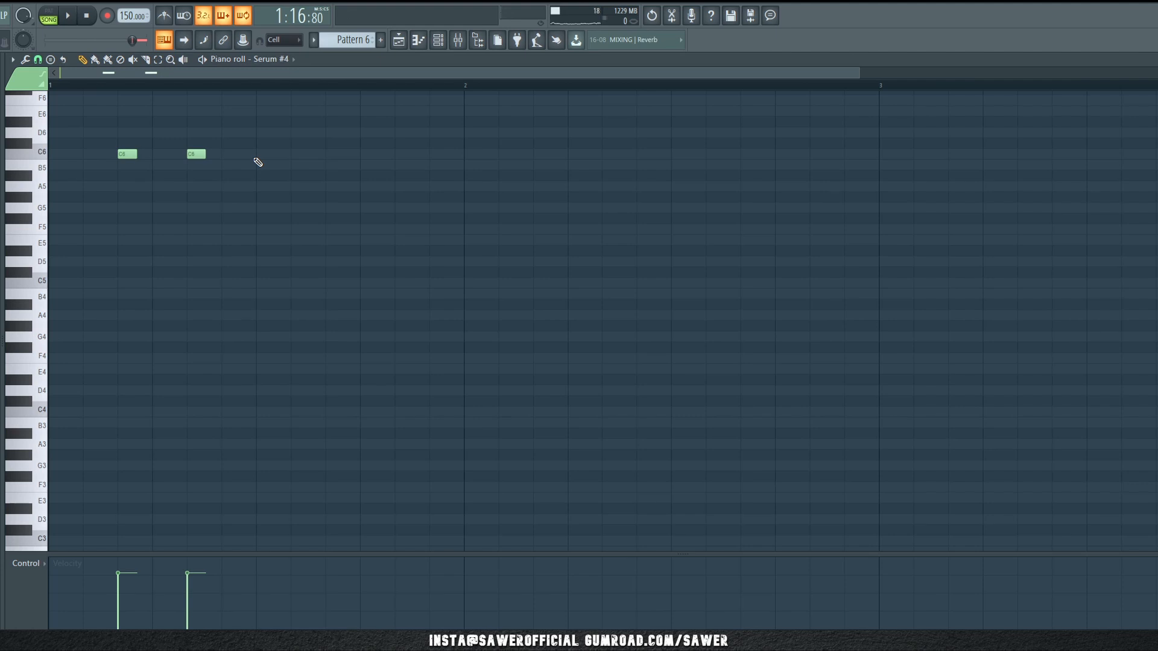
{"action": "key", "text": "space"}
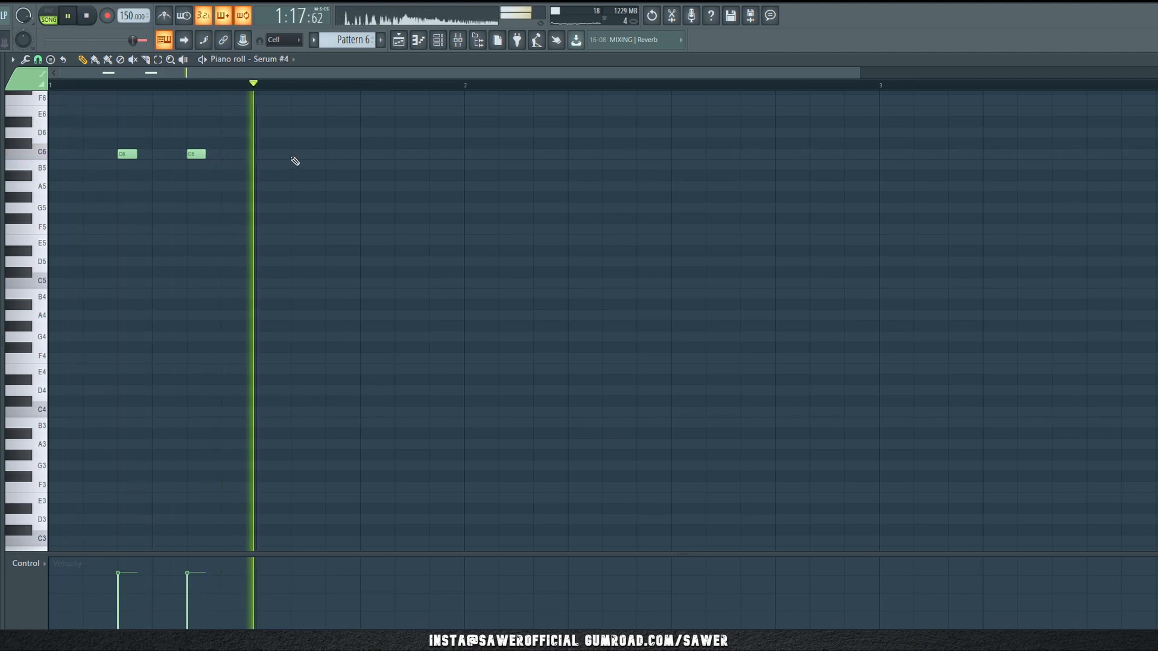
{"action": "left_click", "coordinate": [266, 155]}
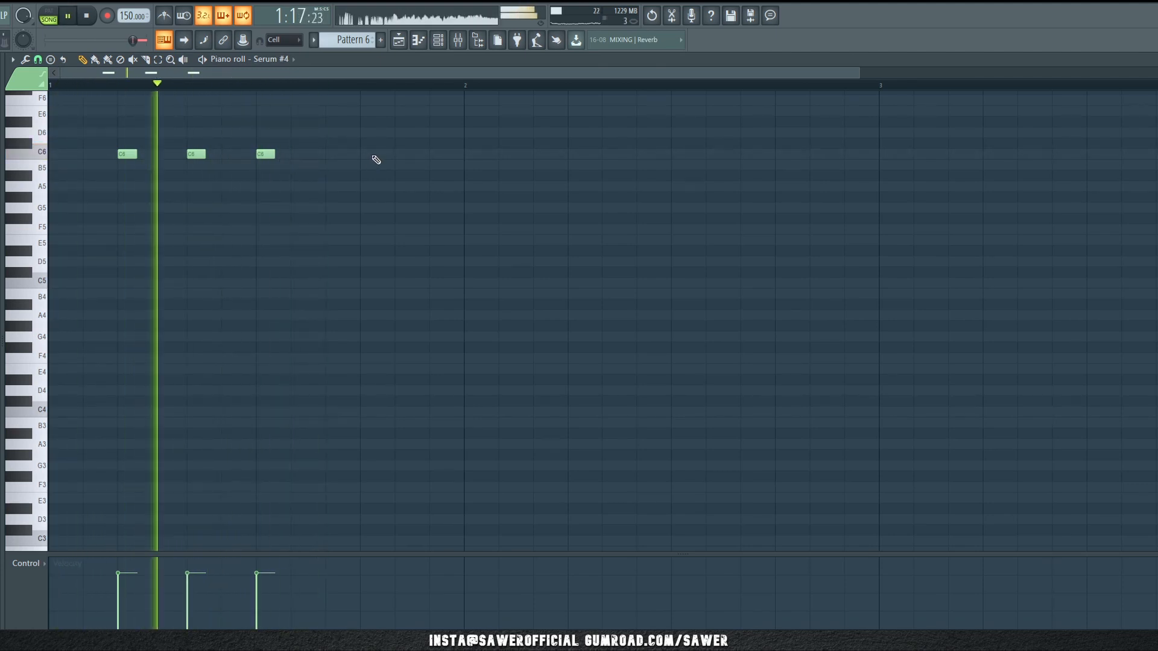
{"action": "key", "text": "space"}
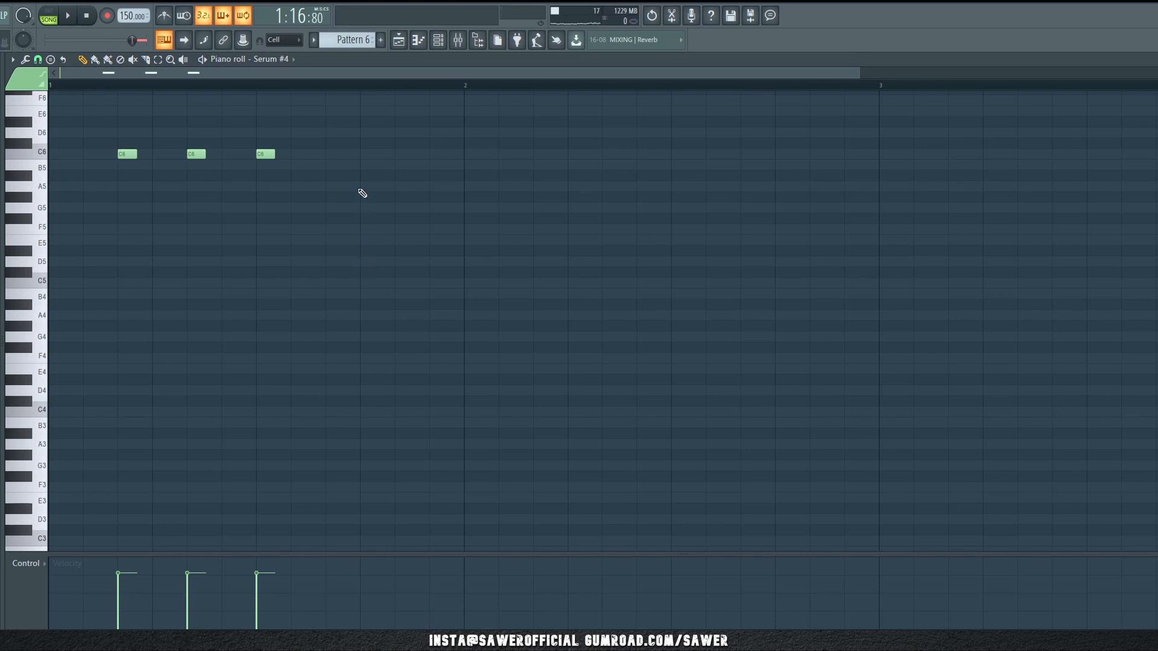
{"action": "key", "text": "space"}
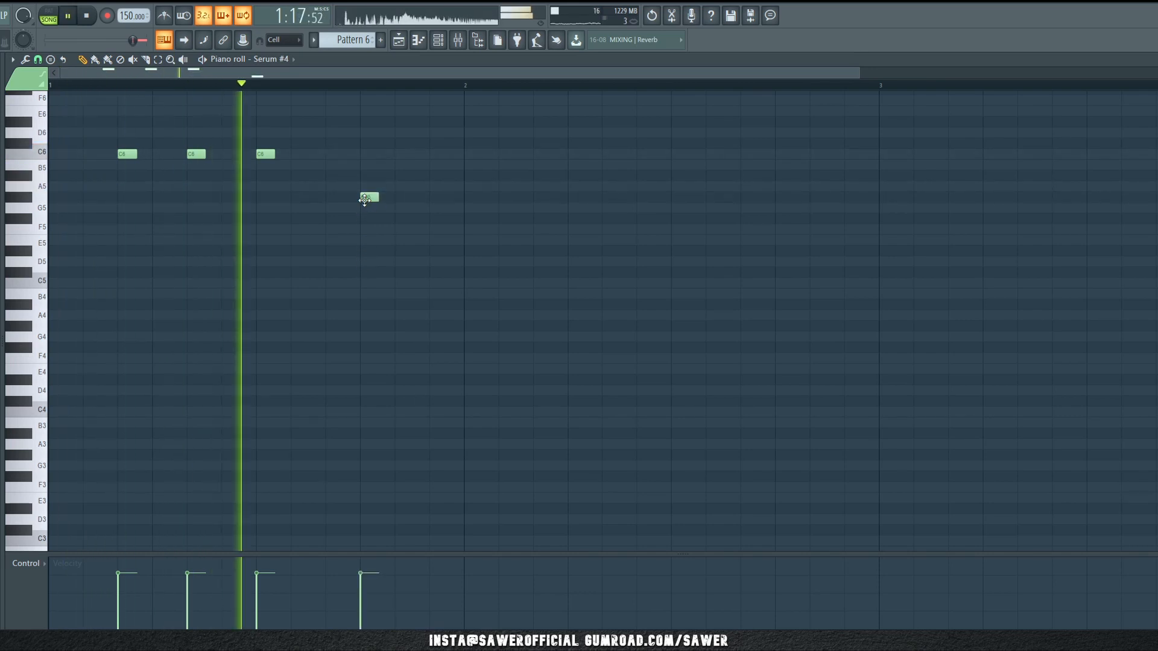
{"action": "left_click_drag", "start_coordinate": [359, 201], "coordinate": [337, 200]}
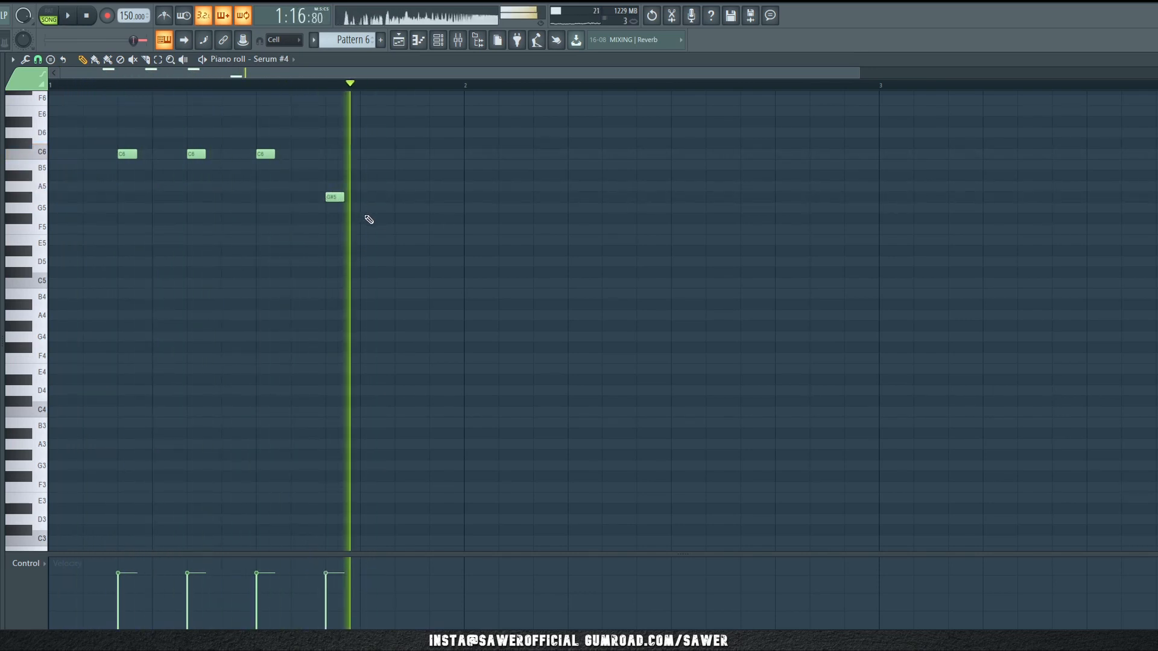
Step: Add a short G5 note at the end of bar 1 and a short C5 note at the start of bar 2, checking by playback
{"action": "key", "text": "space"}
{"action": "key", "text": "space"}
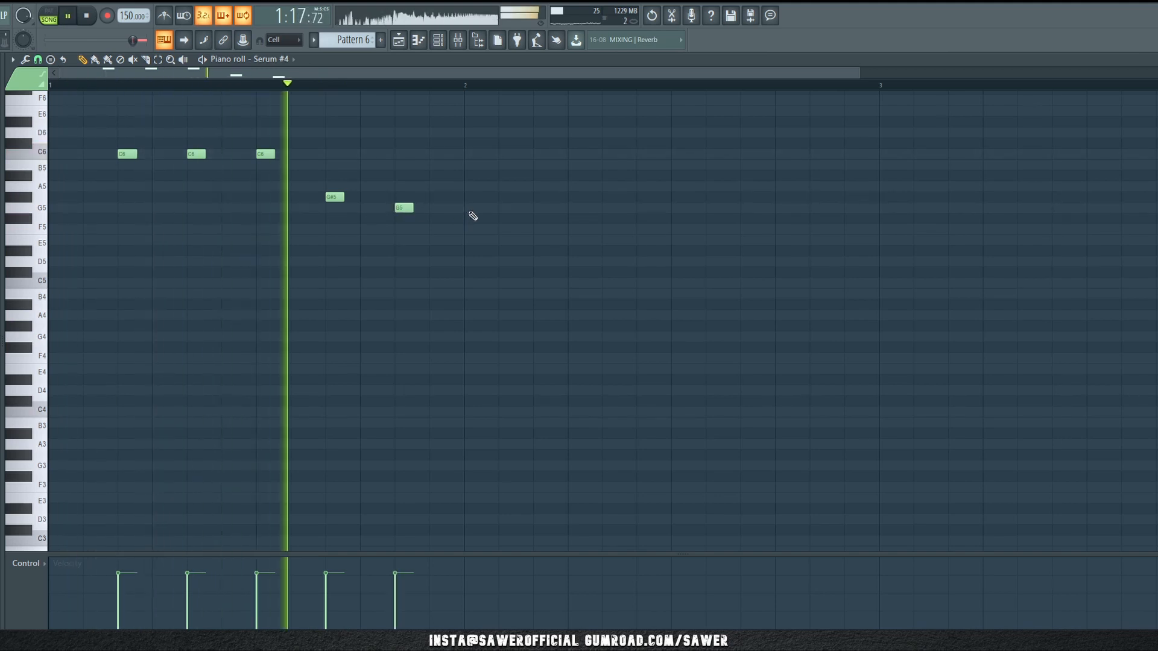
{"action": "key", "text": "space"}
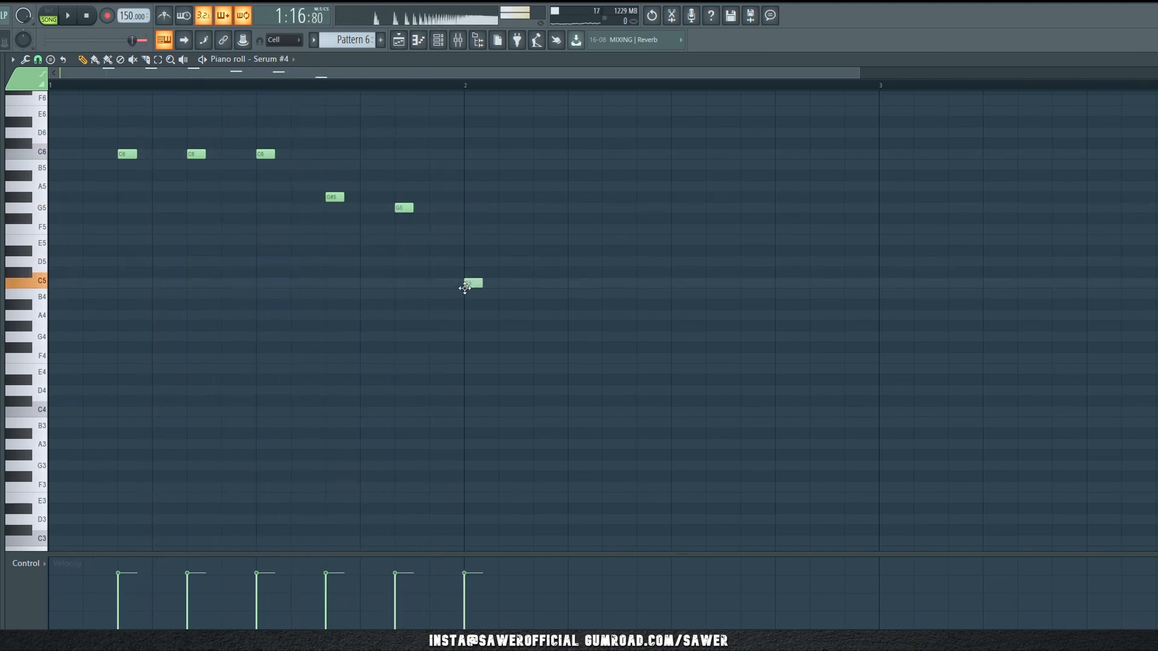
{"action": "key", "text": "space"}
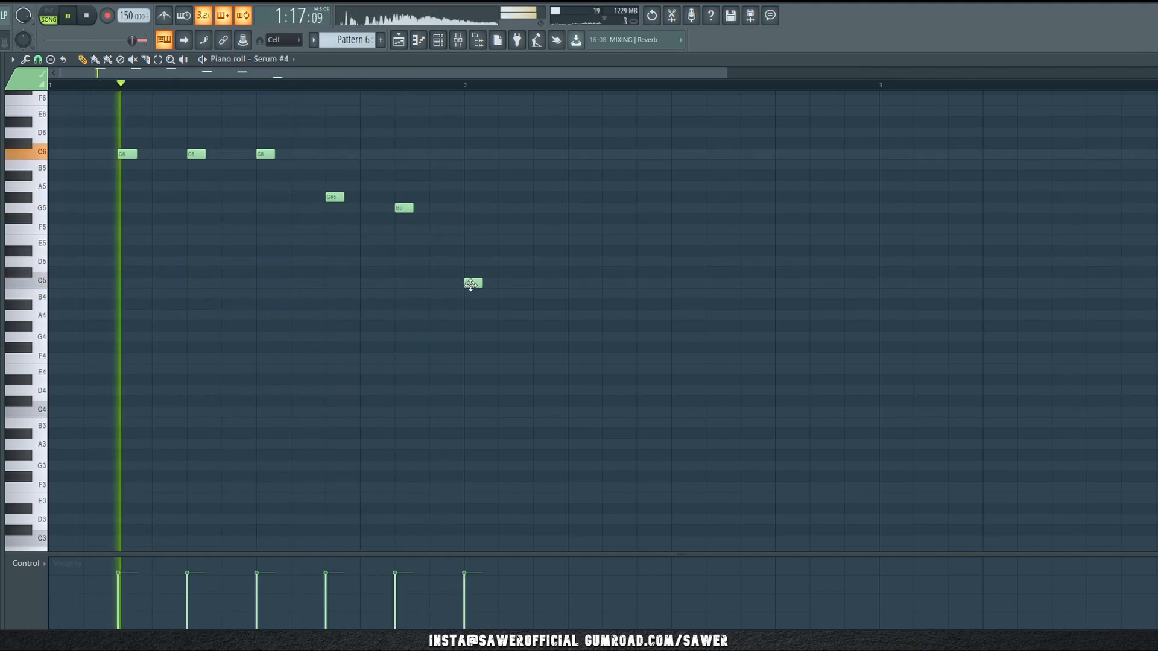
Step: Continue bar 2 with three more short C5 notes at 2/3-beat intervals and replay the melody
{"action": "left_click", "coordinate": [542, 284]}
{"action": "left_click", "coordinate": [612, 283]}
{"action": "left_click", "coordinate": [680, 284]}
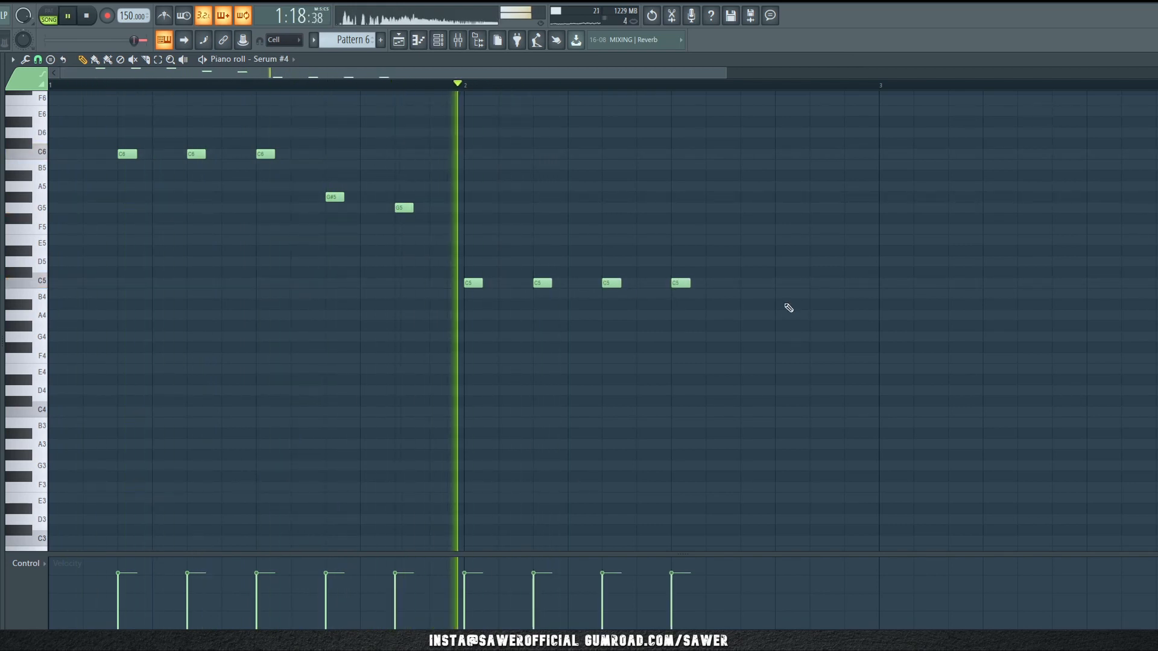
{"action": "key", "text": "space"}
{"action": "key", "text": "space"}
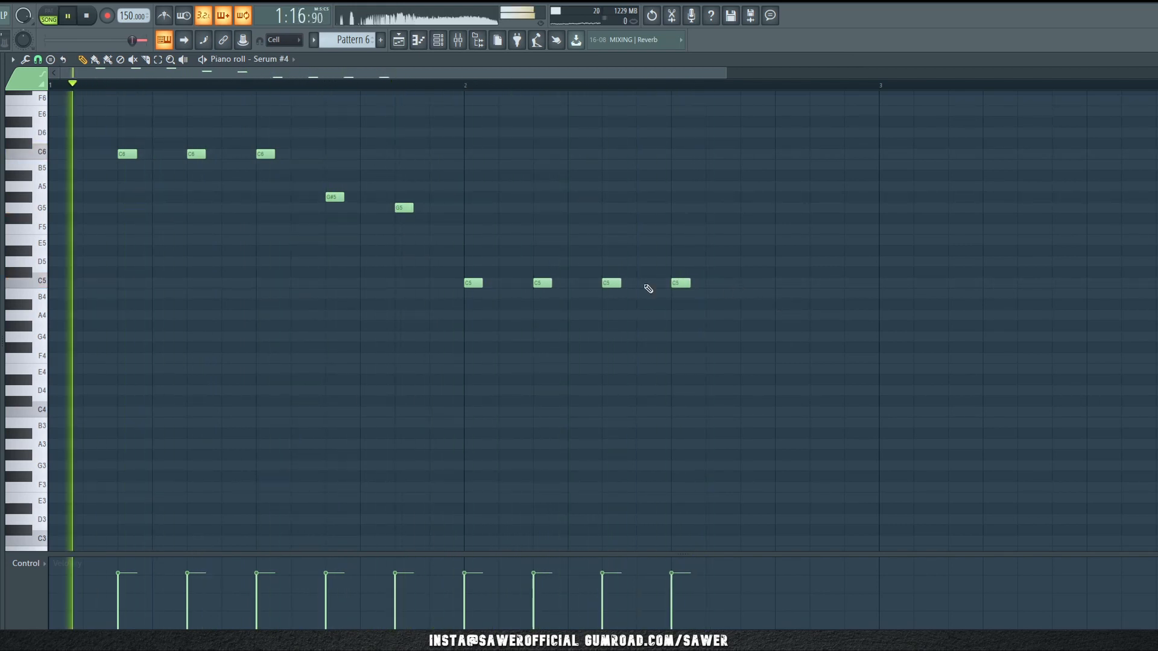
Step: Insert a C5 midway between bar 2's last two C5 notes and end the bar with one more C5 and an A#4
{"action": "left_click", "coordinate": [643, 284]}
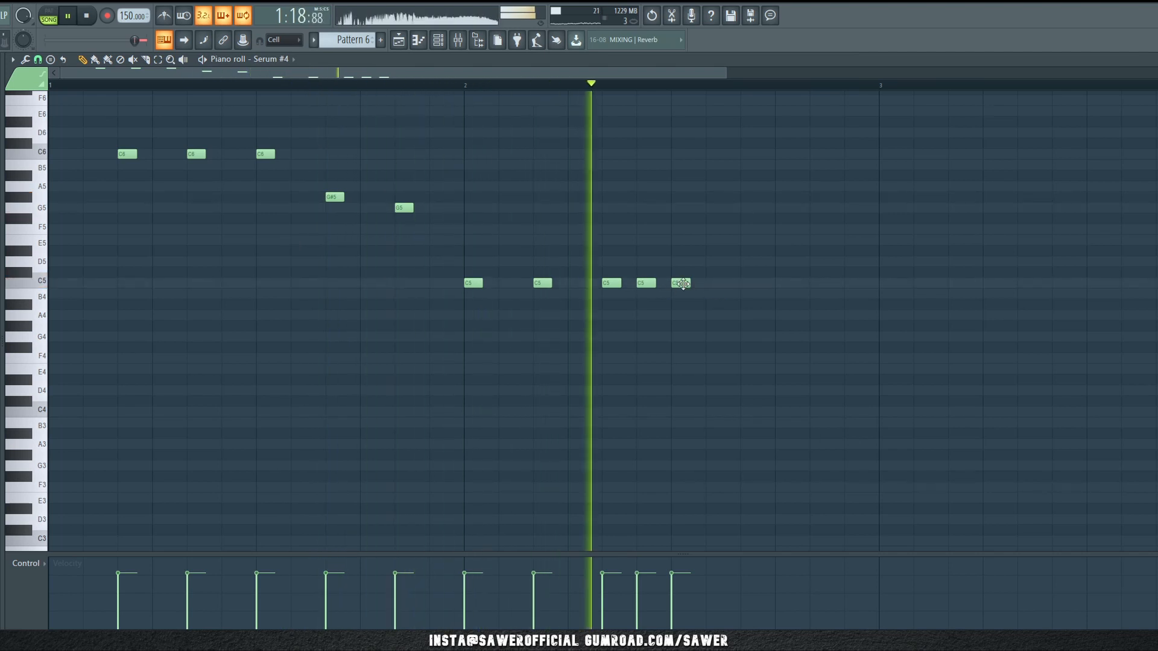
{"action": "key", "text": "space"}
{"action": "left_click", "coordinate": [746, 284]}
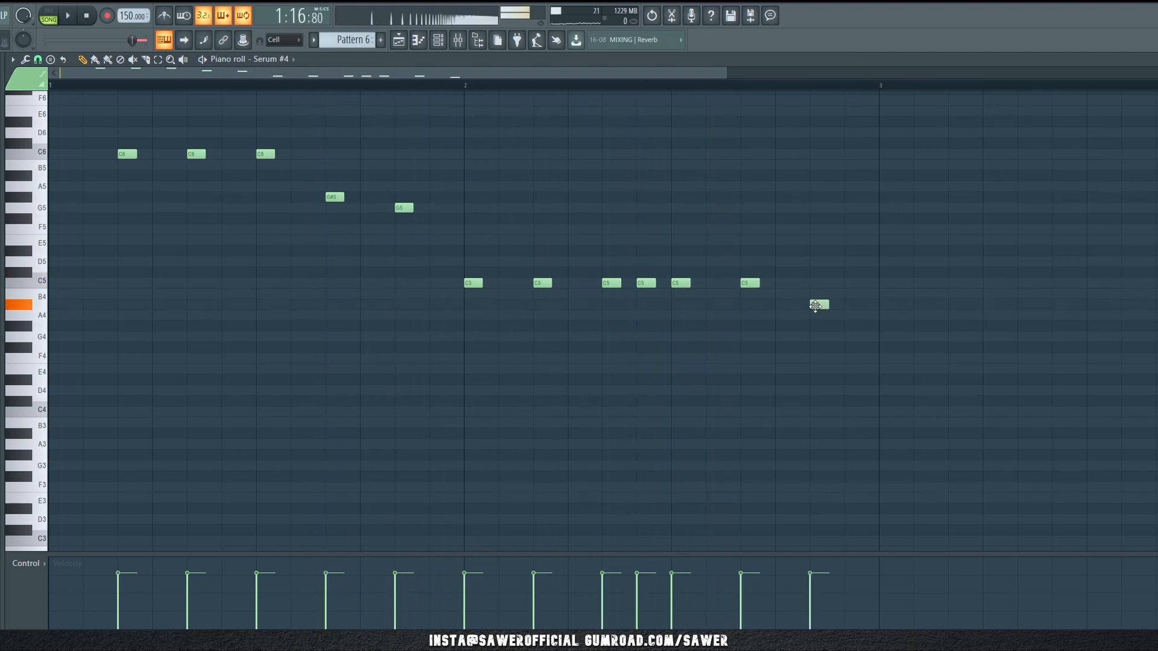
{"action": "key", "text": "space"}
Step: Duplicate the two-bar phrase into bars 3 and 4, starting its first C6 two thirds into beat 1 of bar 3
{"action": "scroll", "coordinate": [693, 98], "scroll_direction": "down", "scroll_amount": 3}
{"action": "key", "text": "space"}
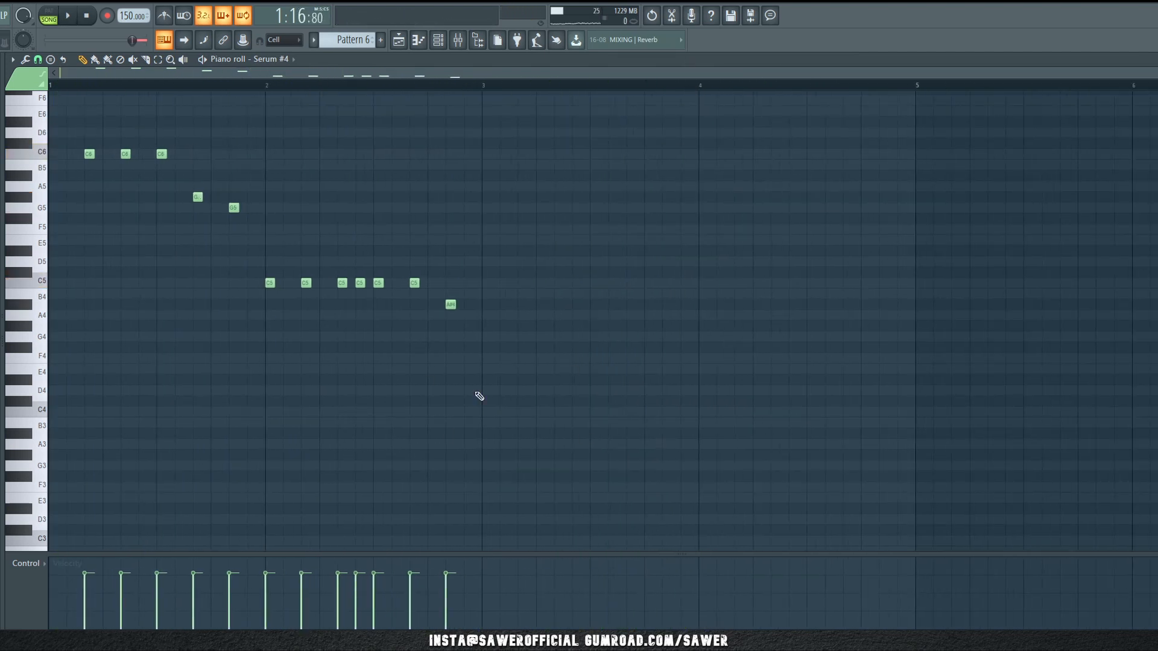
{"action": "scroll", "coordinate": [474, 422], "scroll_direction": "up", "scroll_amount": 3}
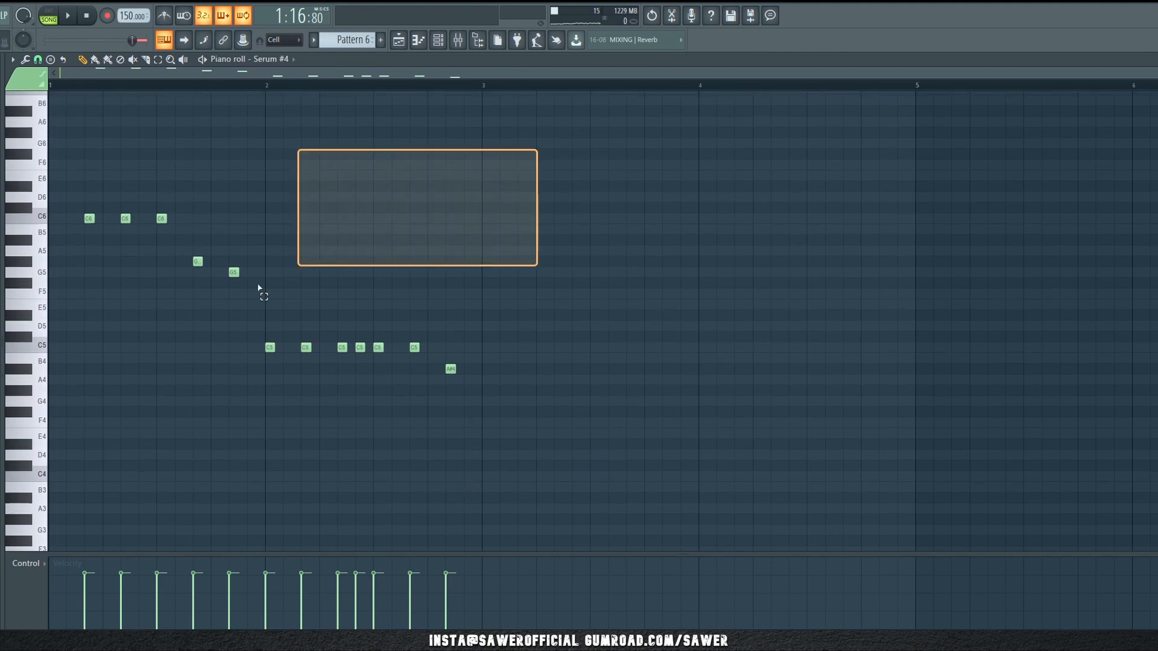
{"action": "key", "text": "ctrl+a"}
{"action": "key", "text": "ctrl+b"}
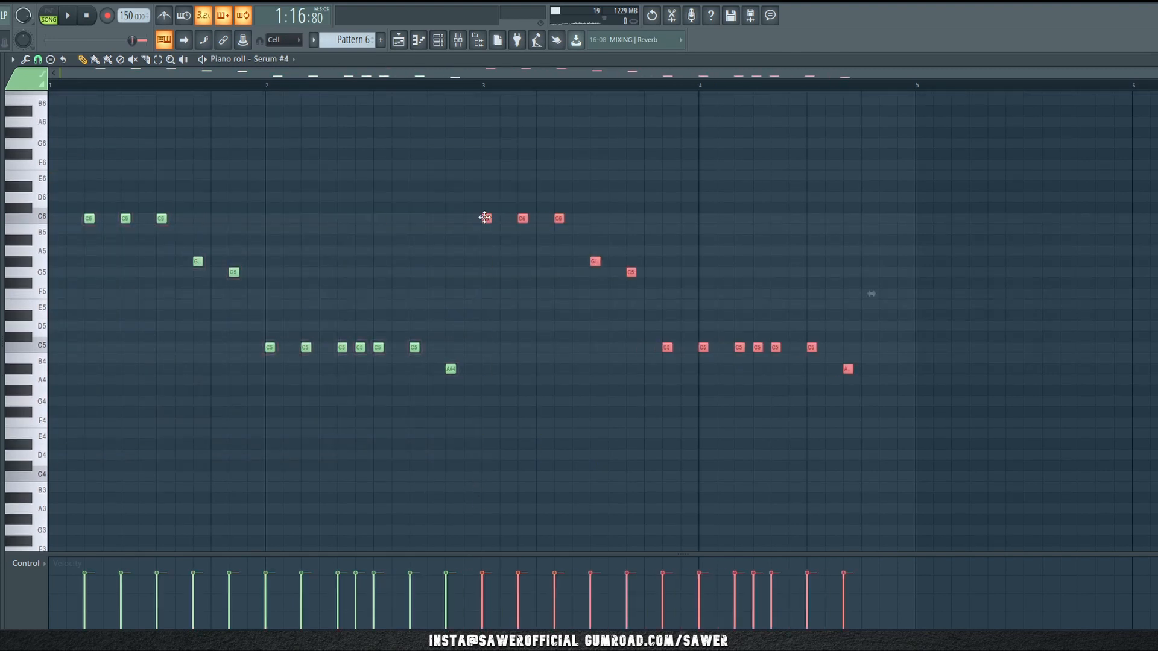
{"action": "left_click", "coordinate": [501, 220]}
Step: Load the user preset LD - King Boo into the Serum #4 channel
{"action": "left_click", "coordinate": [438, 40]}
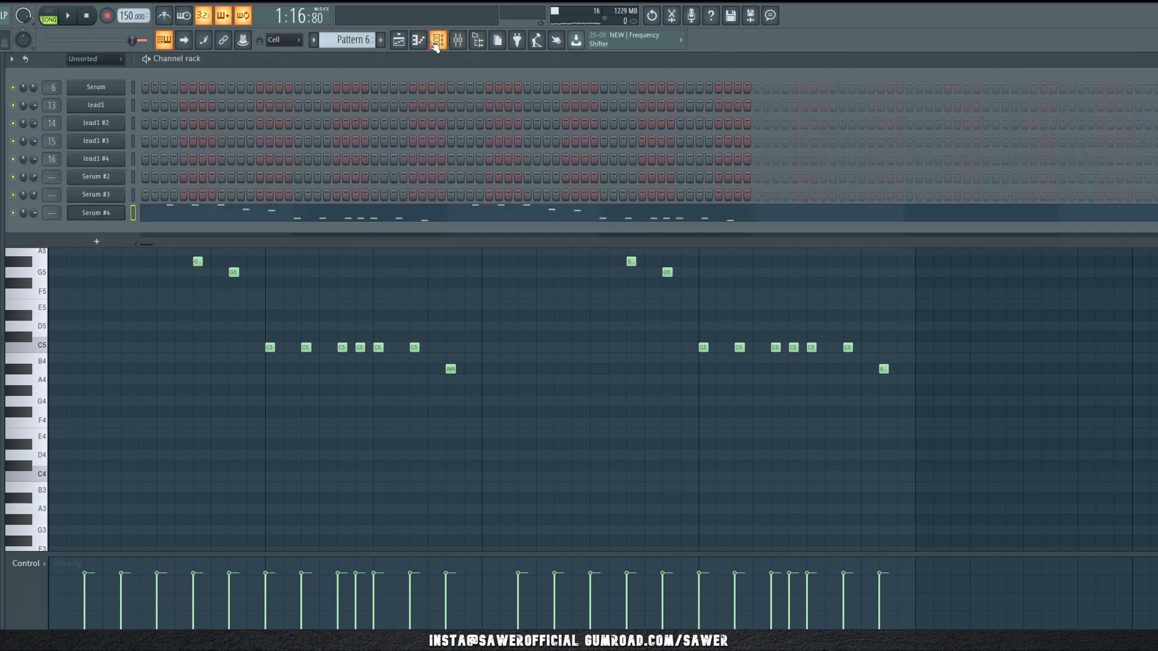
{"action": "left_click", "coordinate": [107, 213]}
{"action": "left_click", "coordinate": [427, 138]}
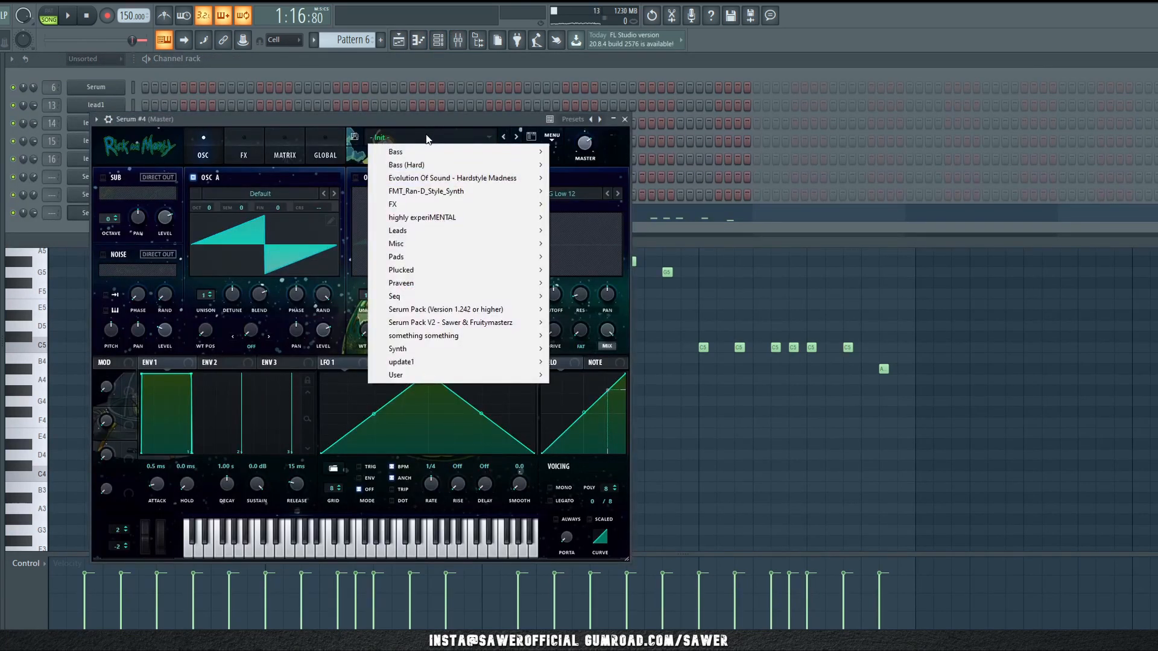
{"action": "mouse_move", "coordinate": [444, 329]}
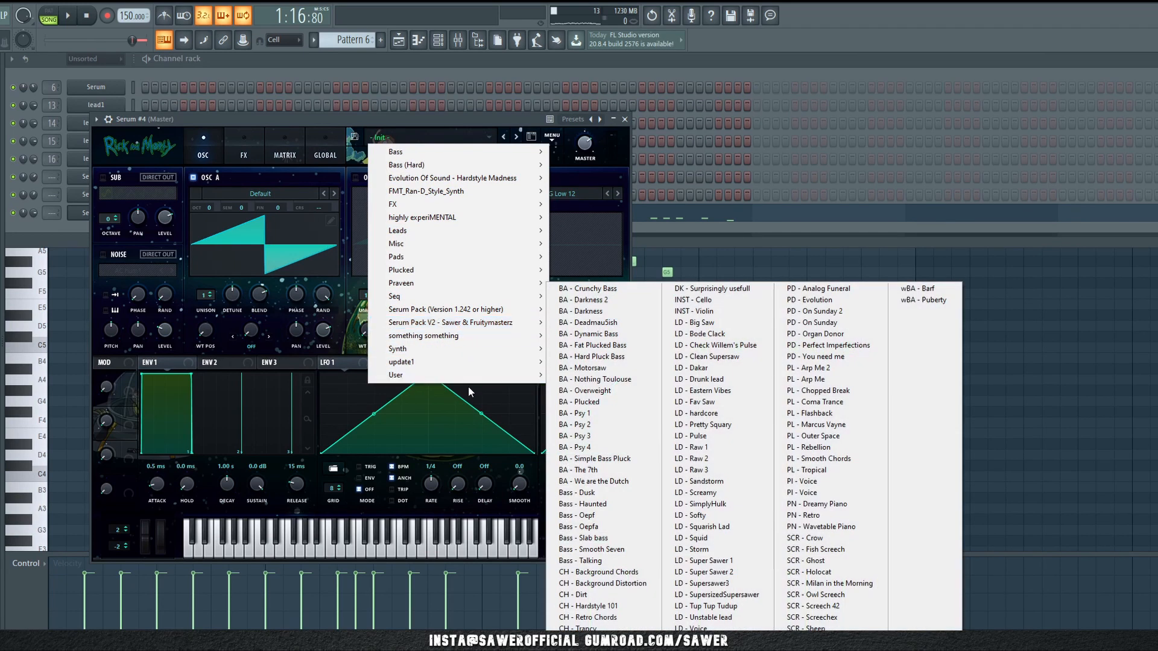
{"action": "mouse_move", "coordinate": [469, 381]}
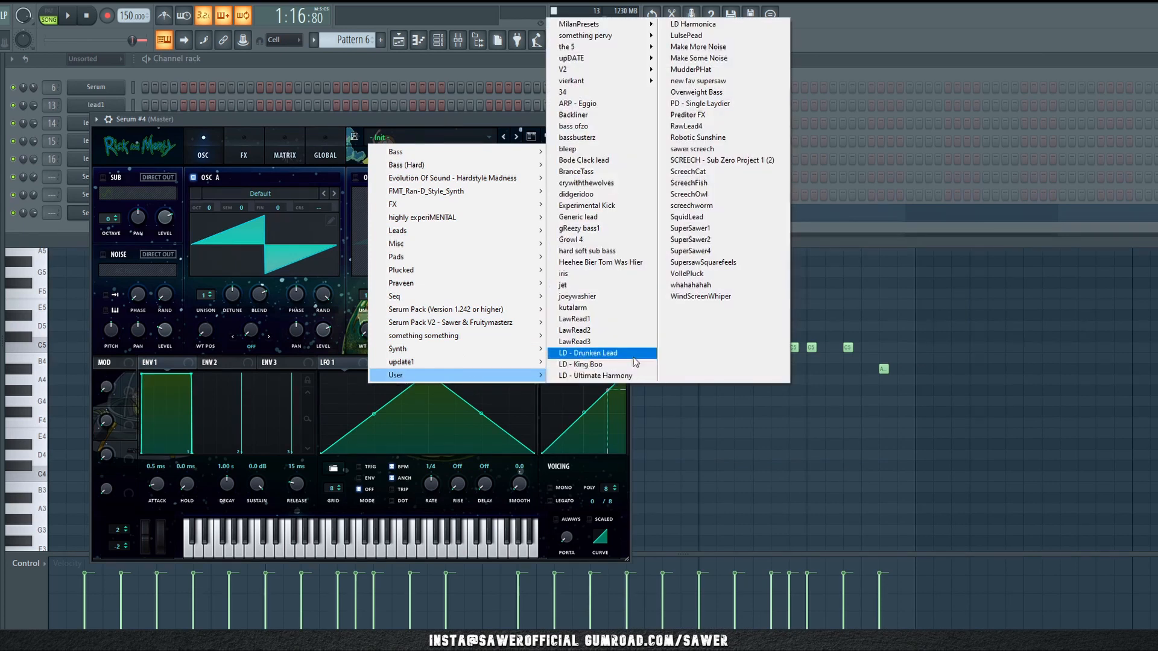
{"action": "left_click", "coordinate": [627, 369]}
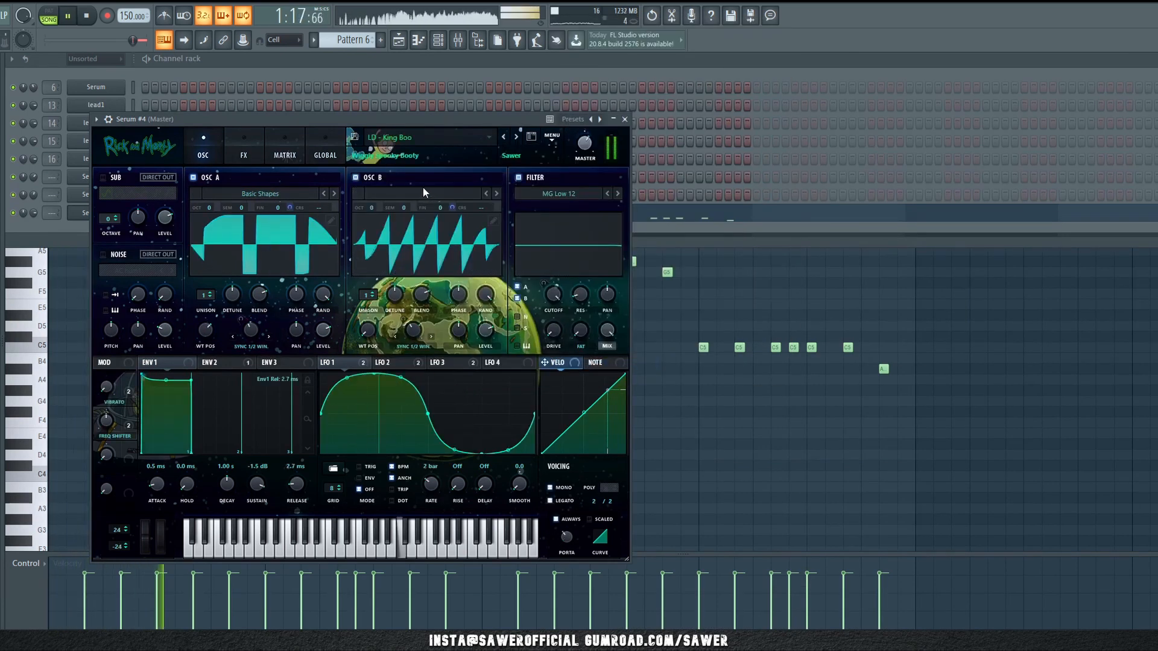
Step: Transpose all Serum #4 notes down two octaves so the phrase starts on C4, checking by playback, and deselect them
{"action": "left_click", "coordinate": [887, 373]}
{"action": "key", "text": "ctrl+a"}
{"action": "key", "text": "space"}
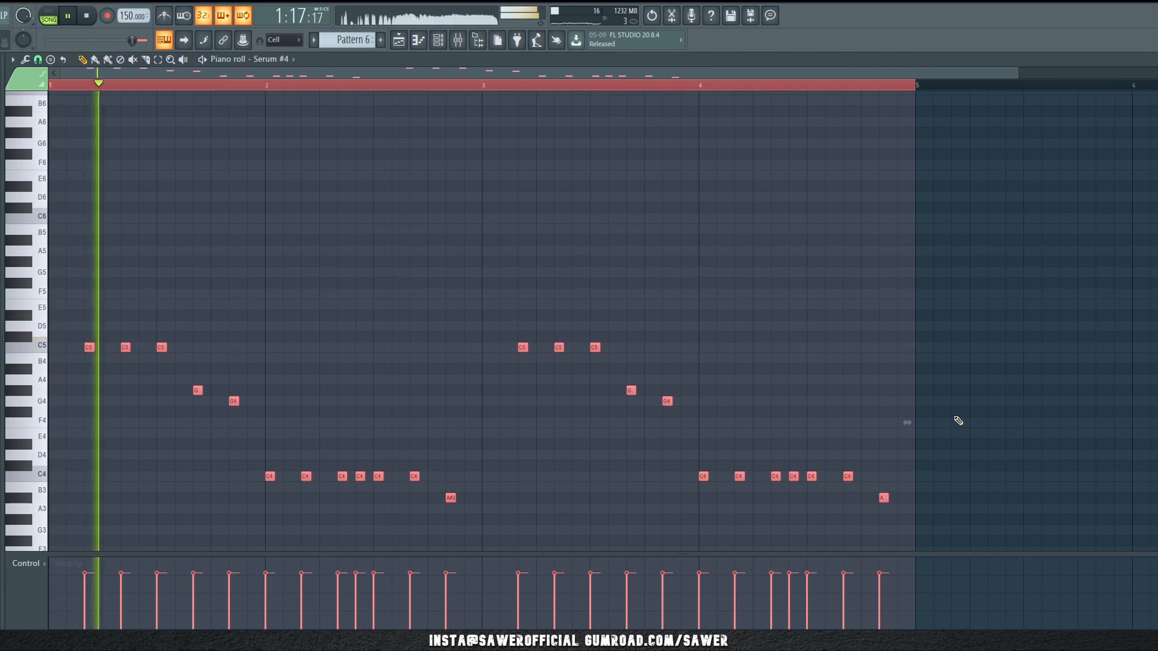
{"action": "key", "text": "space"}
{"action": "key", "text": "ctrl+Down"}
{"action": "key", "text": "space"}
{"action": "scroll", "coordinate": [958, 421], "scroll_direction": "down", "scroll_amount": 6}
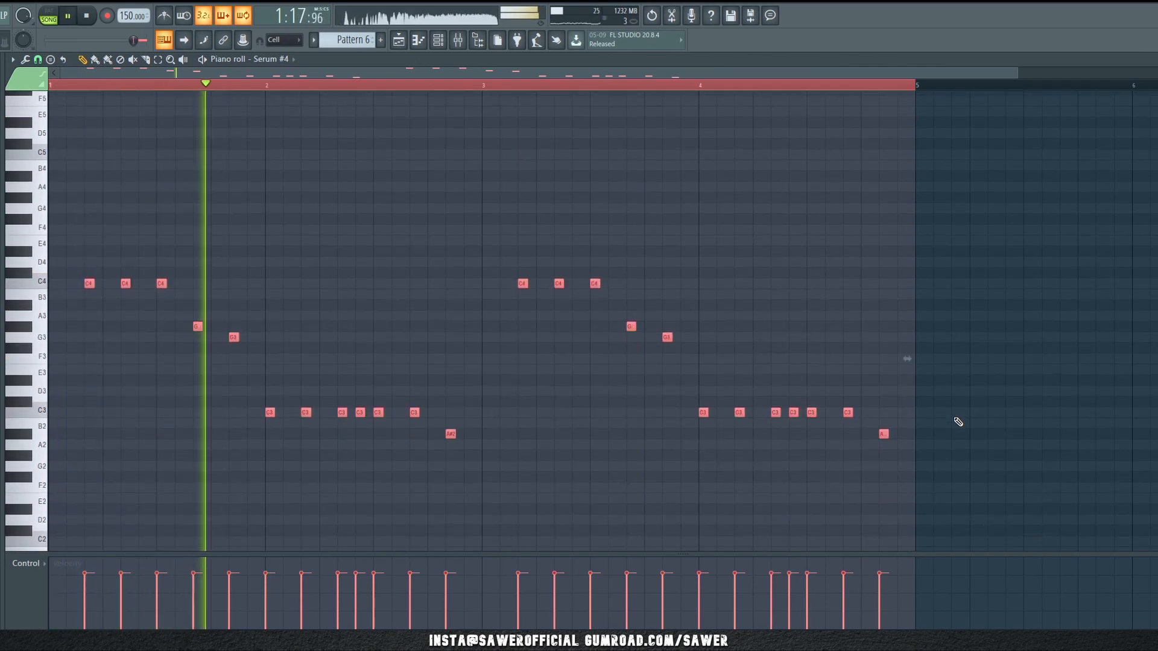
{"action": "key", "text": "ctrl+d"}
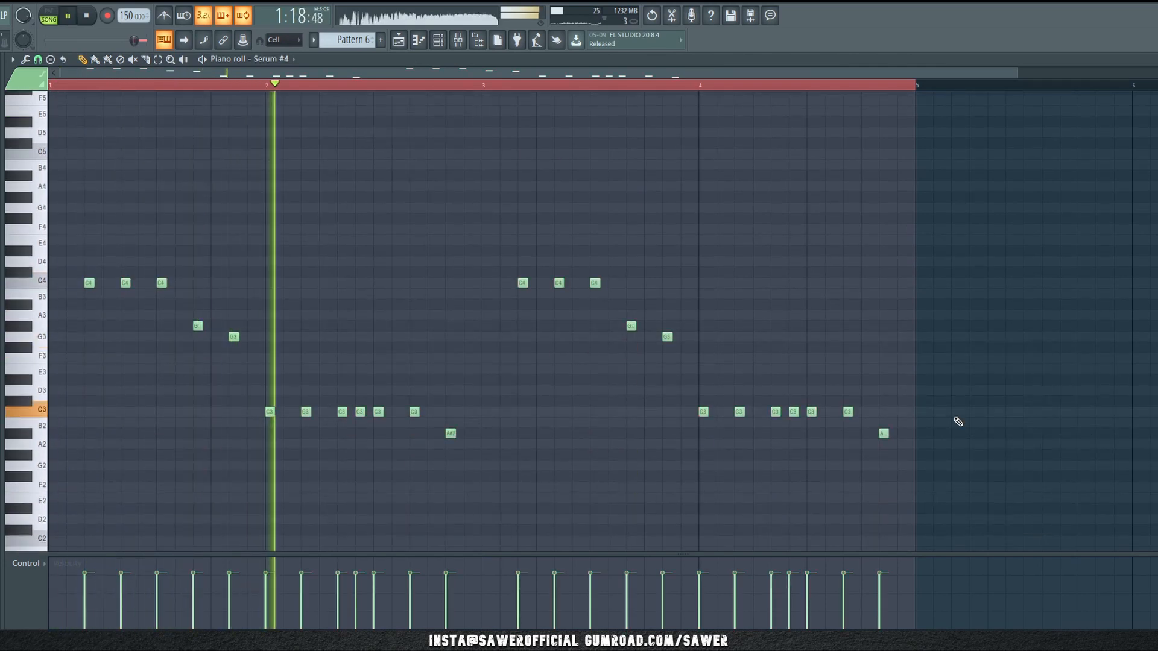
Step: Switch playback to pattern mode and transpose all Serum #4 notes up one octave
{"action": "left_click", "coordinate": [438, 40]}
{"action": "key", "text": "l"}
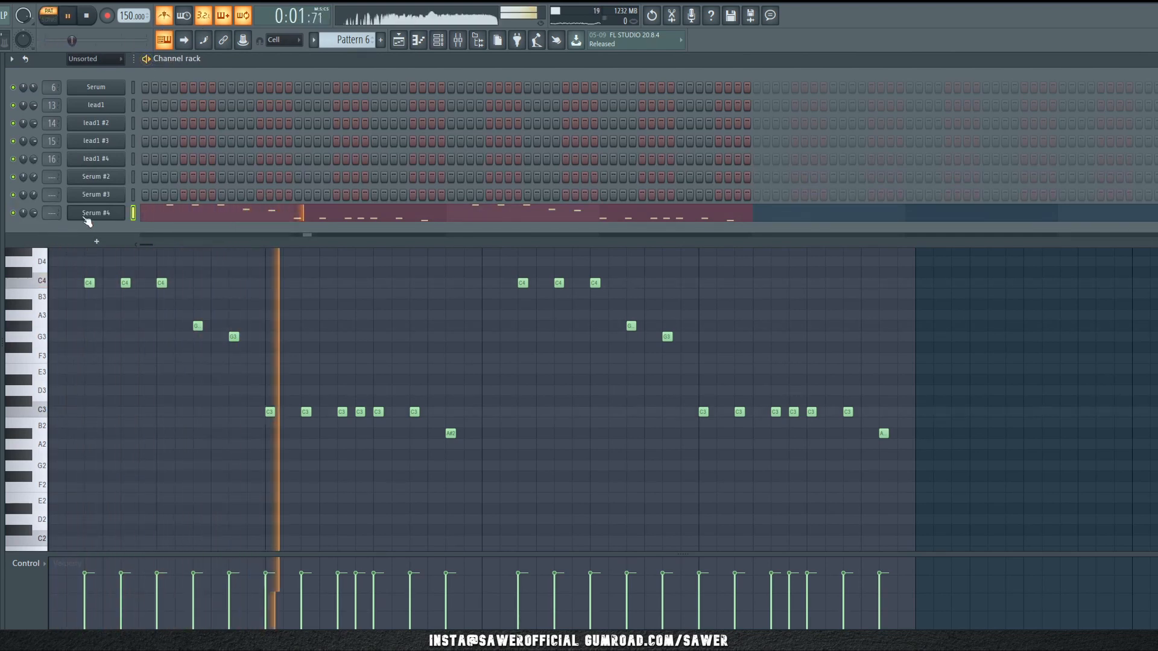
{"action": "left_click", "coordinate": [338, 340]}
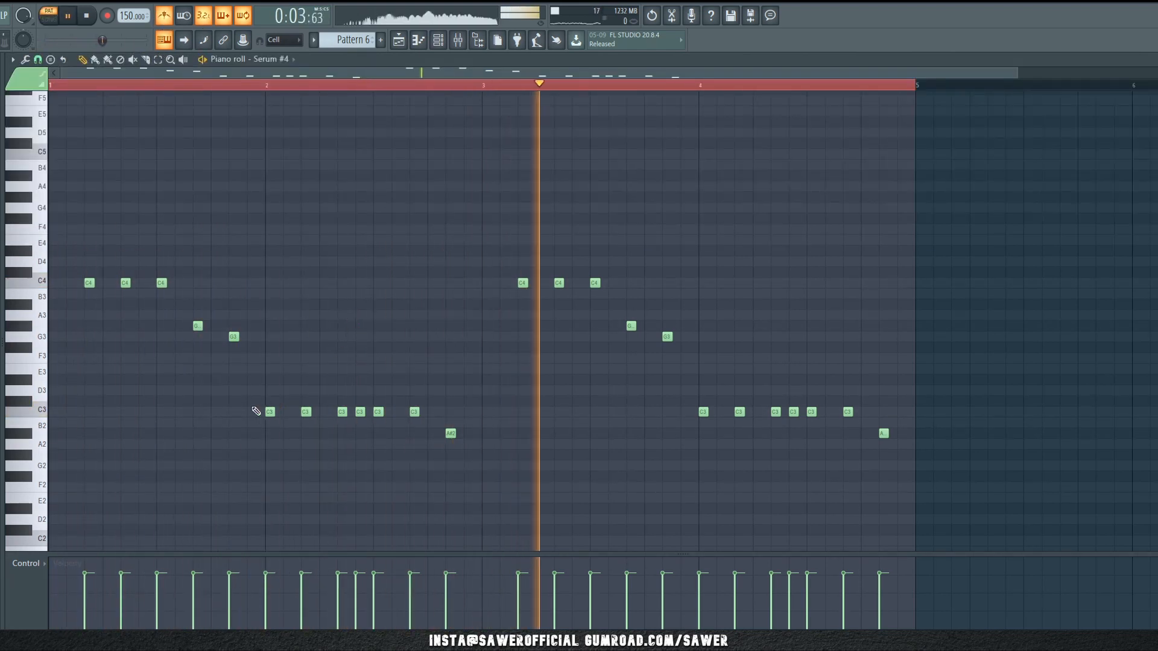
{"action": "key", "text": "ctrl+a"}
{"action": "key", "text": "ctrl+Up"}
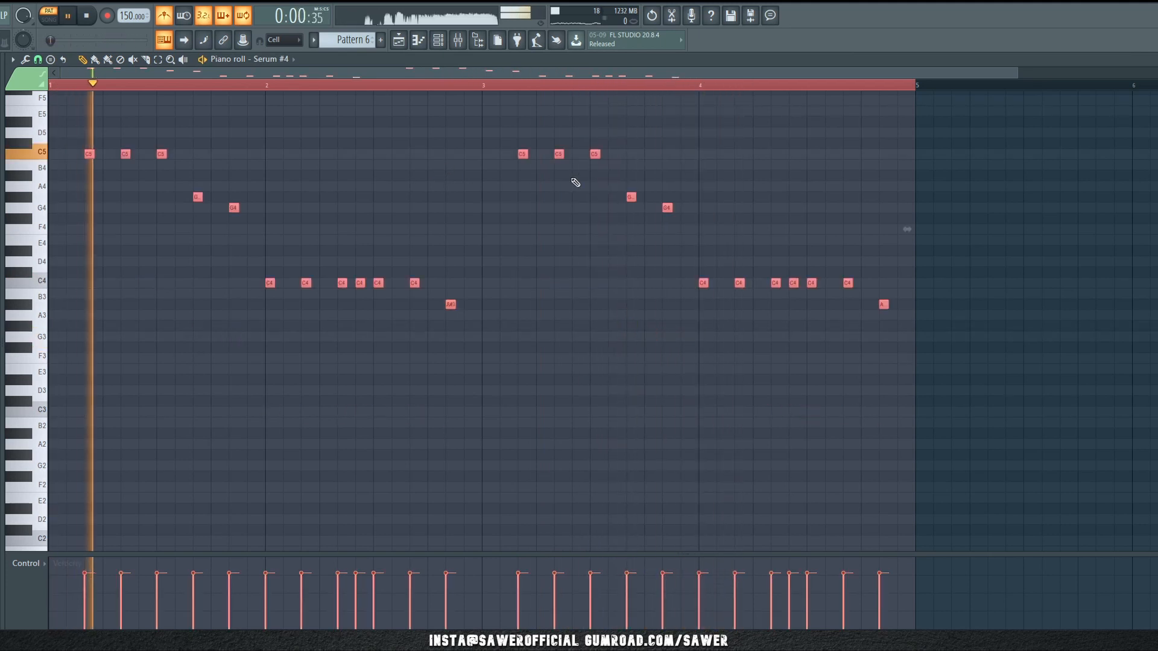
Step: In Serum #4, lower oscillator B's octave to -1 and adjust the master volume
{"action": "left_click", "coordinate": [439, 41]}
{"action": "left_click", "coordinate": [110, 214]}
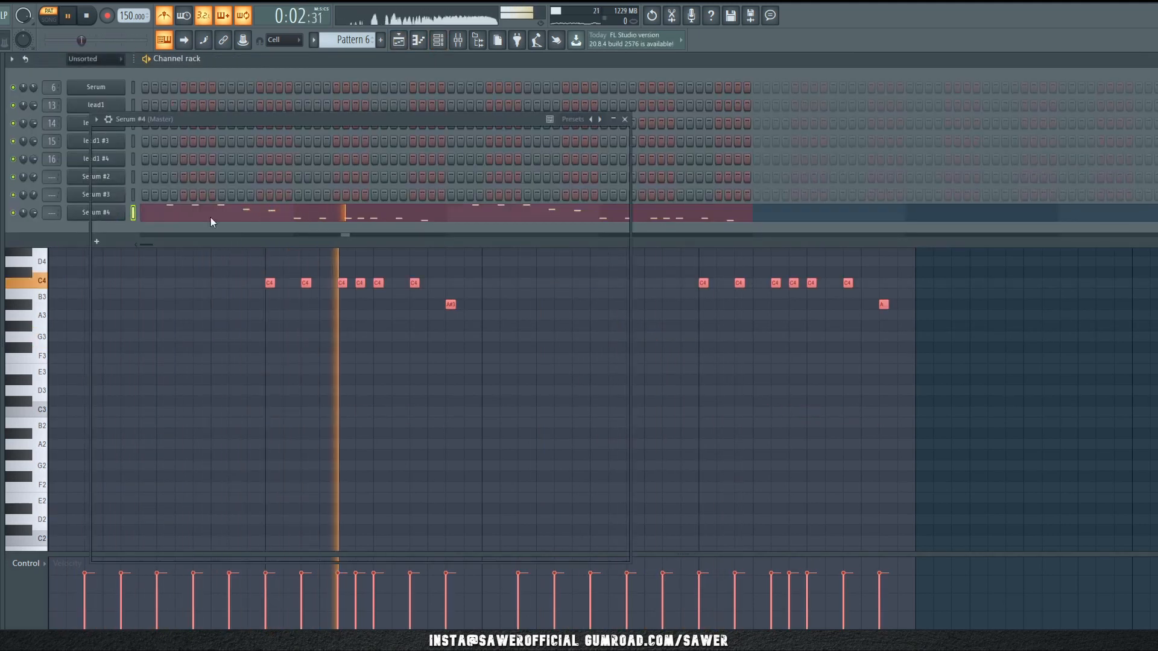
{"action": "left_click_drag", "start_coordinate": [367, 208], "coordinate": [372, 240]}
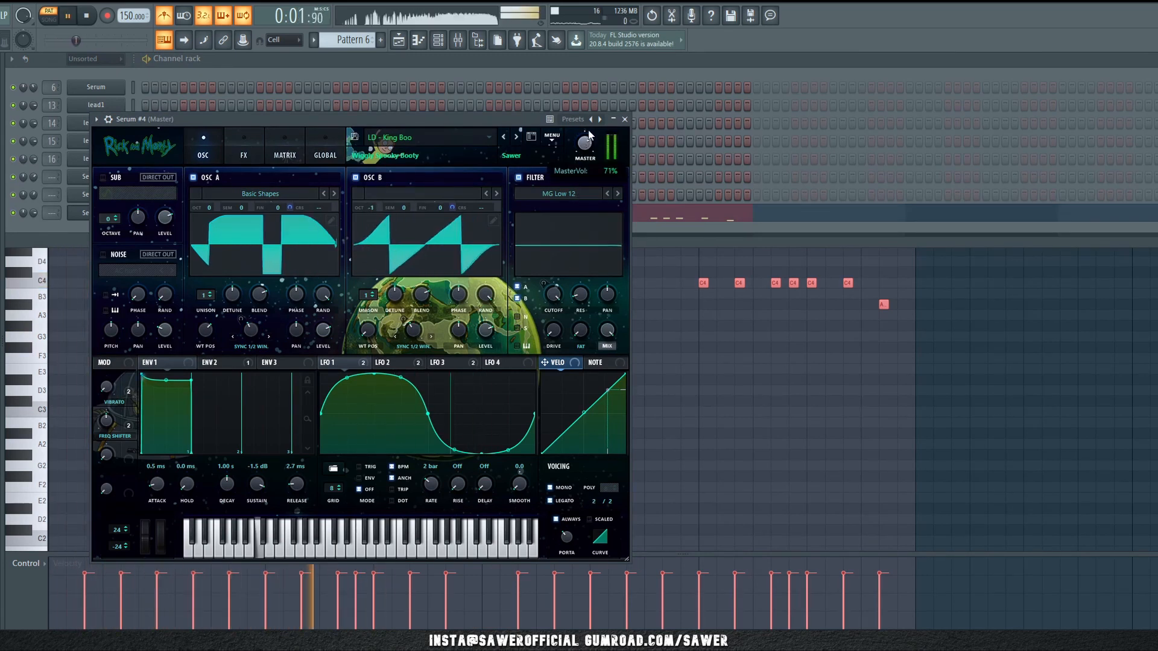
{"action": "left_click_drag", "start_coordinate": [586, 143], "coordinate": [590, 138]}
Step: Examine the distortion, compressor and EQ effects of the Serum #4 patch while auditioning the pattern
{"action": "left_click", "coordinate": [245, 149]}
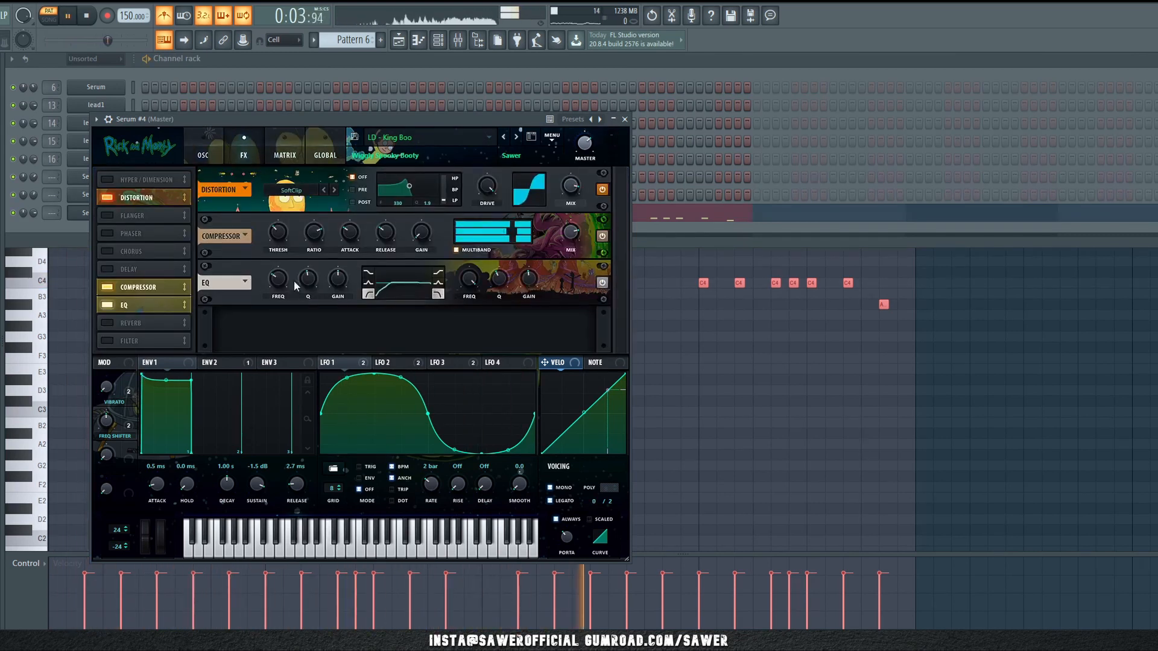
{"action": "left_click", "coordinate": [604, 238]}
{"action": "mouse_move", "coordinate": [277, 243]}
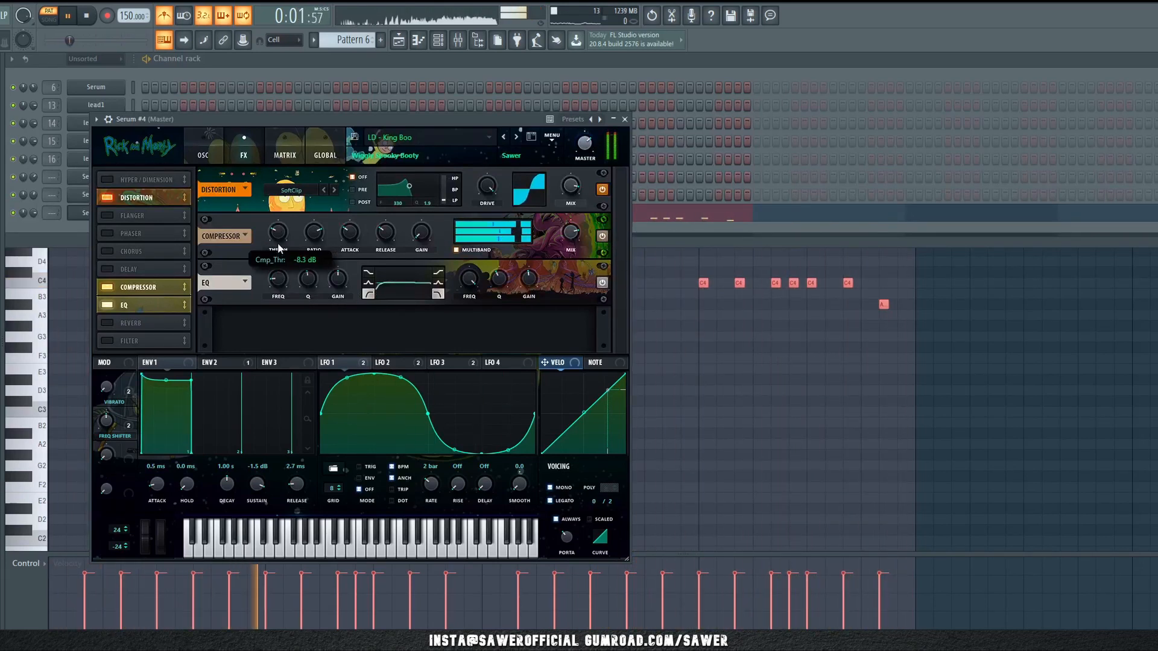
{"action": "key", "text": "space"}
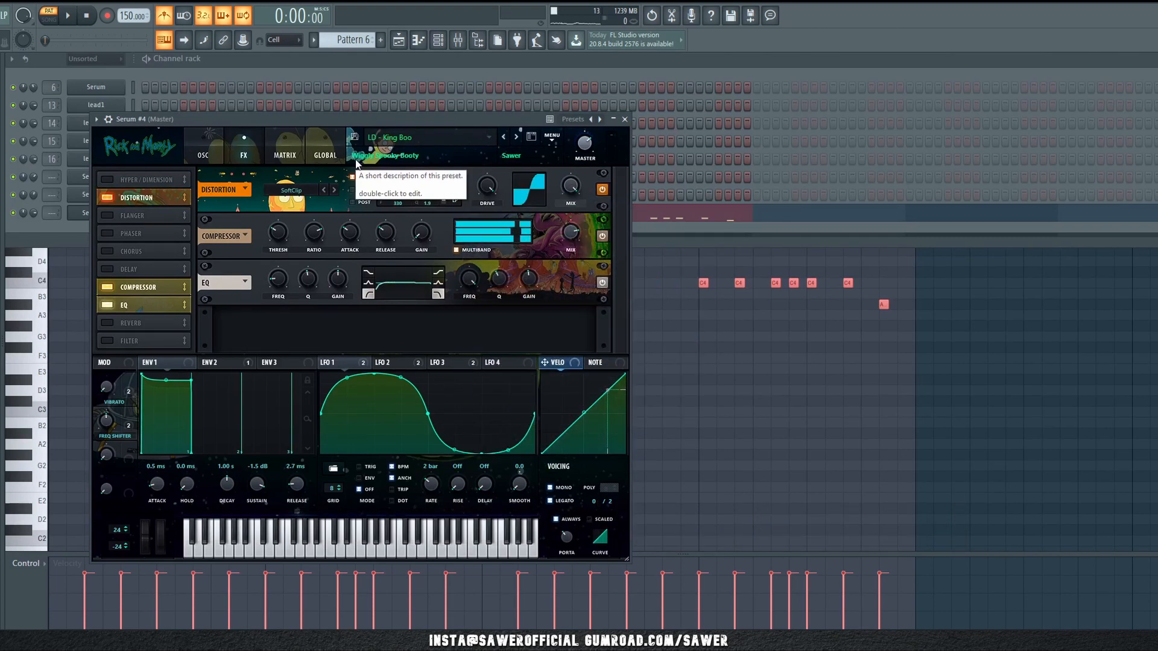
{"action": "key", "text": "space"}
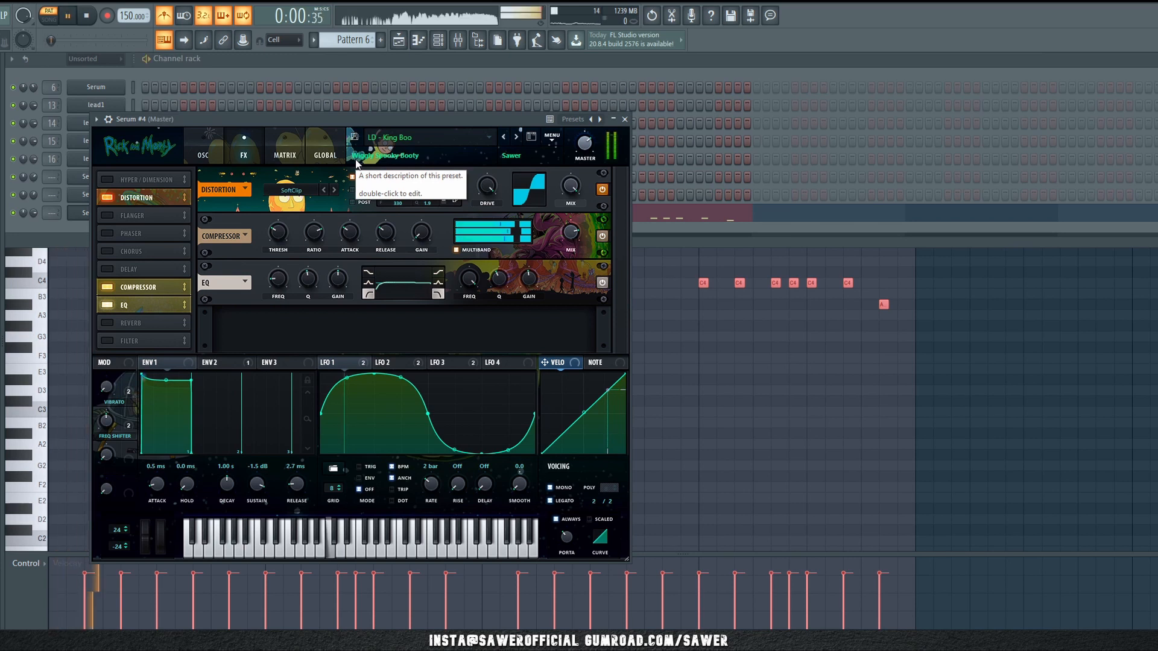
{"action": "left_click", "coordinate": [78, 219]}
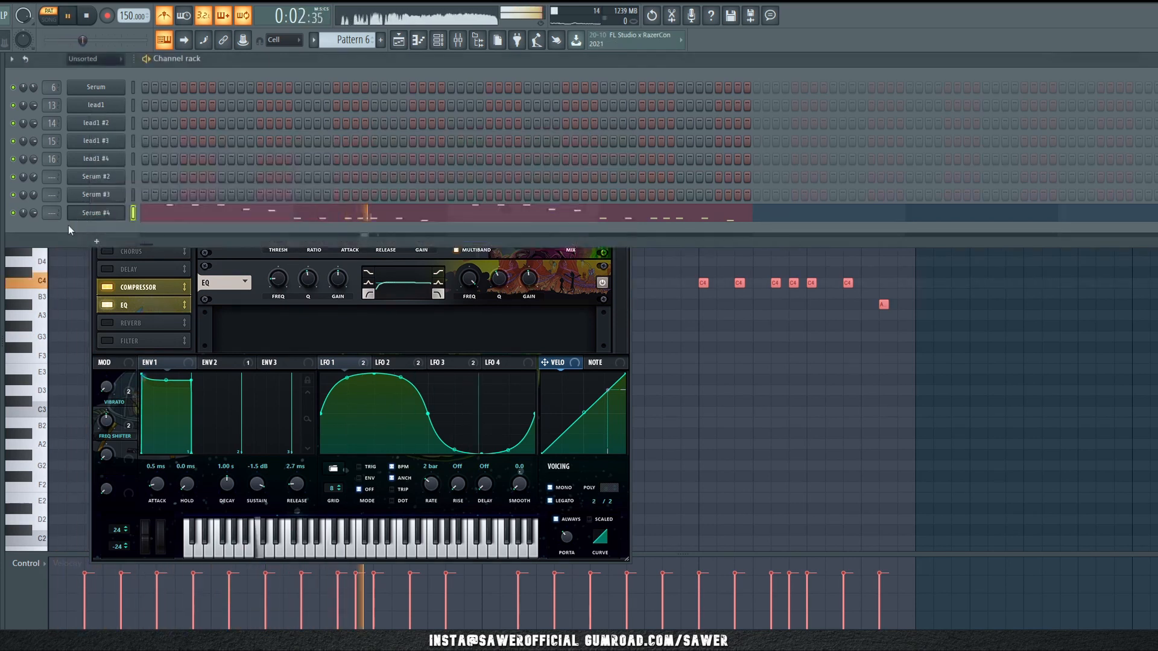
{"action": "key", "text": "space"}
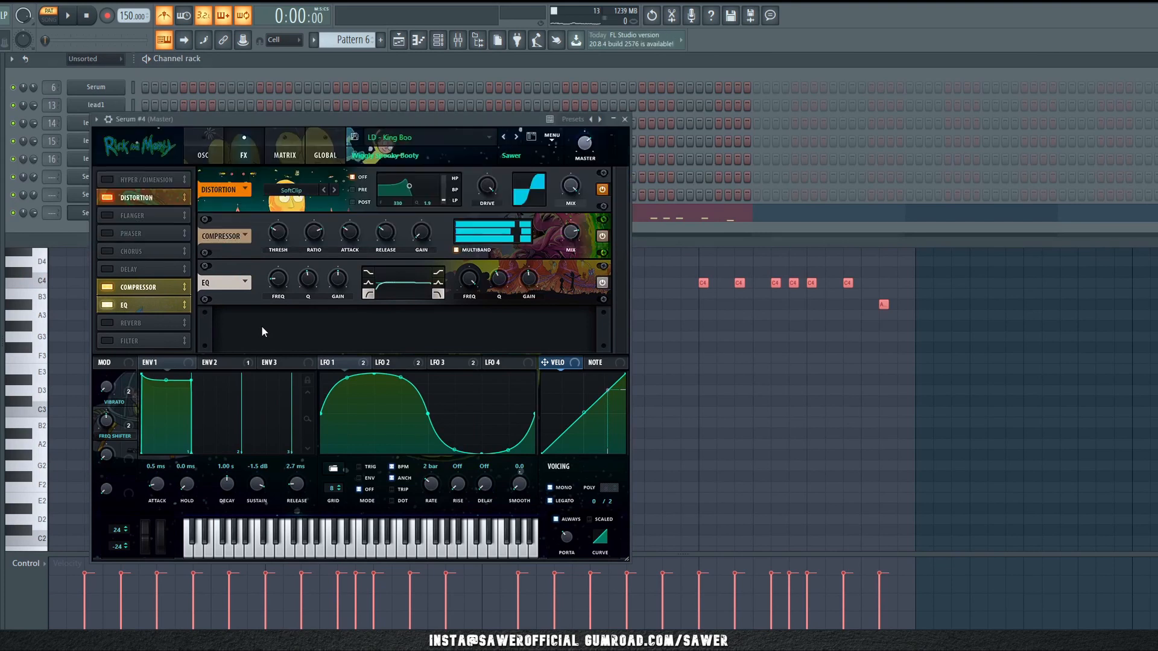
{"action": "left_click", "coordinate": [262, 327]}
{"action": "key", "text": "space"}
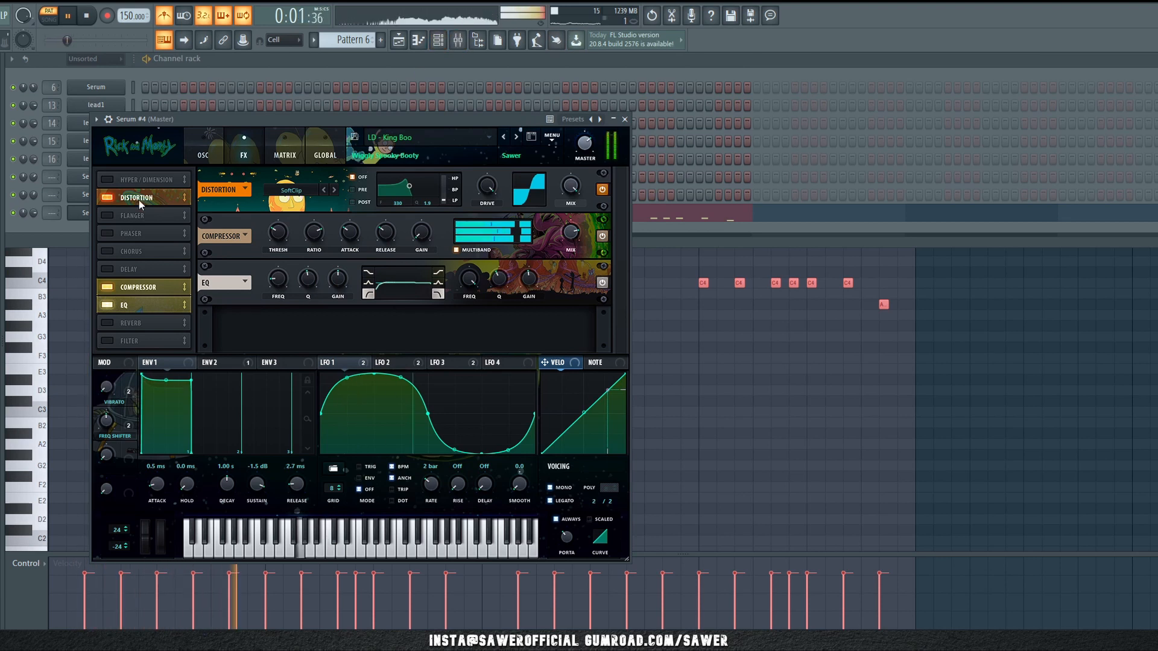
Step: Add another Serum instrument channel to the channel rack
{"action": "left_click", "coordinate": [64, 222]}
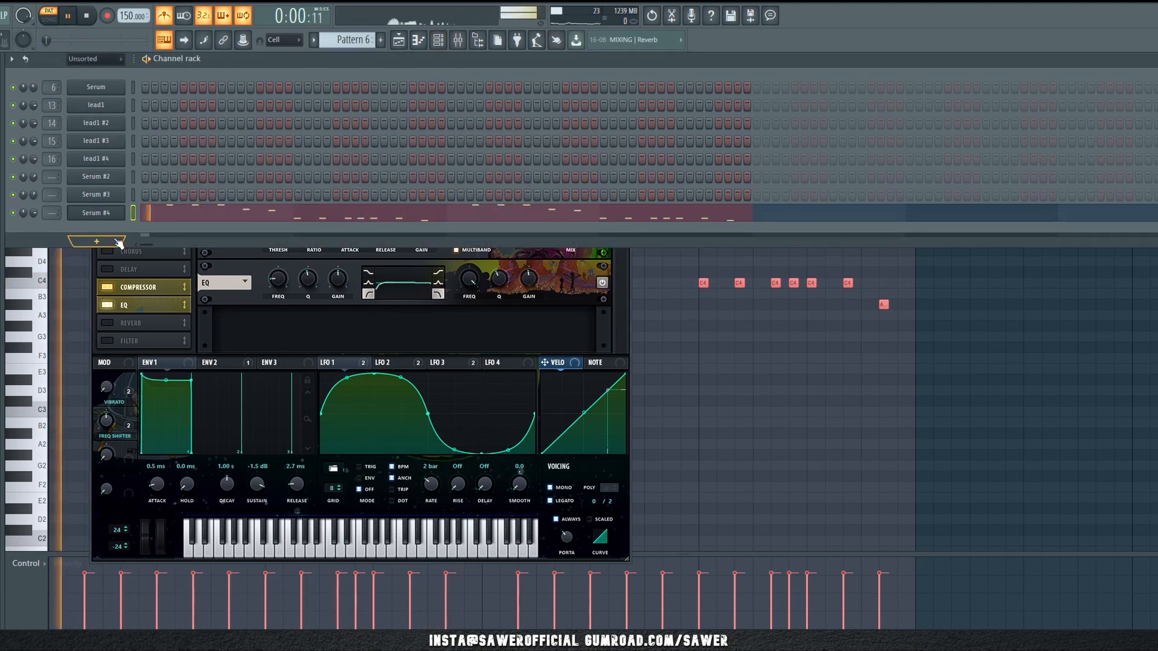
{"action": "left_click", "coordinate": [119, 243]}
{"action": "left_click", "coordinate": [117, 601]}
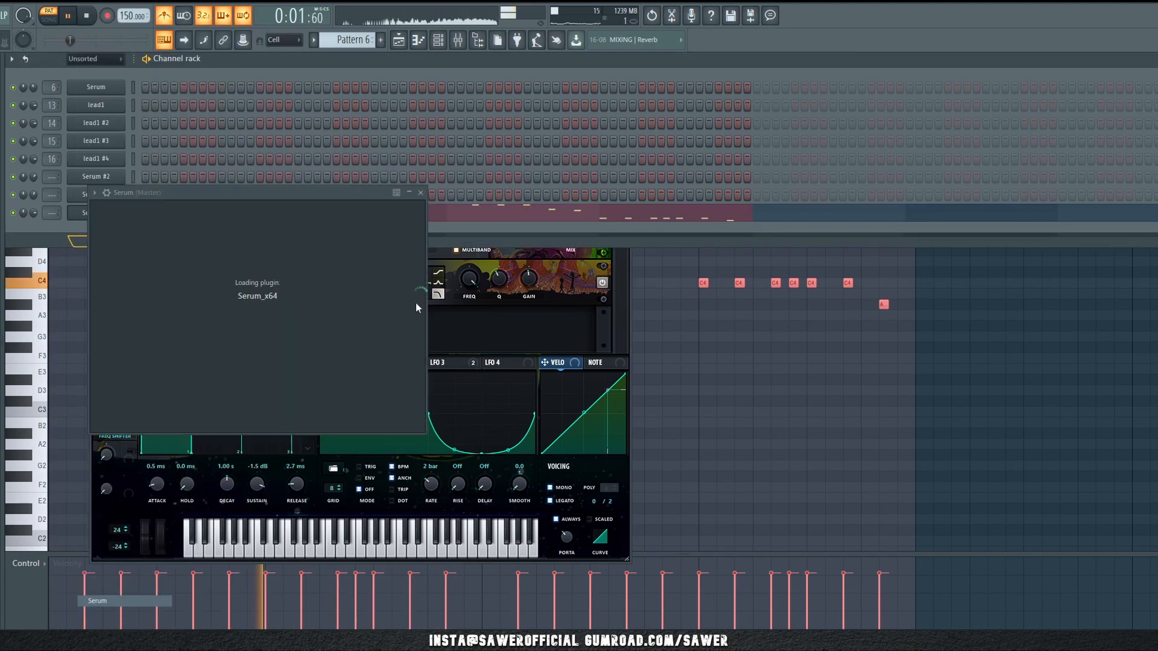
Step: Load the "new fav supersaw" user preset into Serum #5 and audition its sound
{"action": "key", "text": "space"}
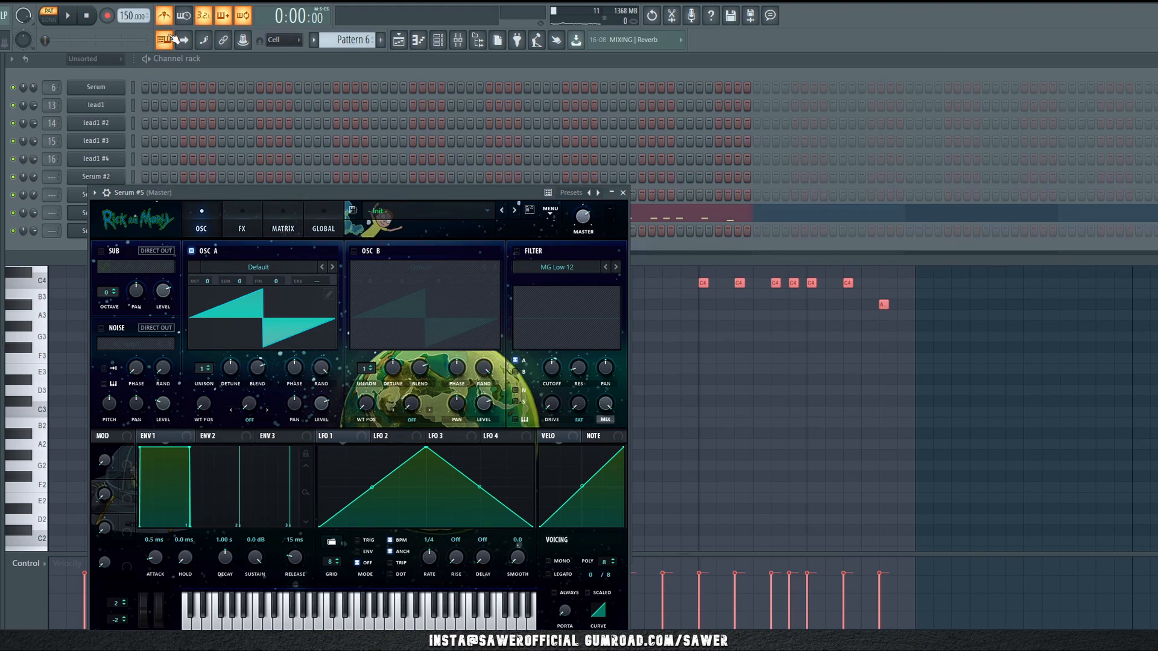
{"action": "key", "text": "space"}
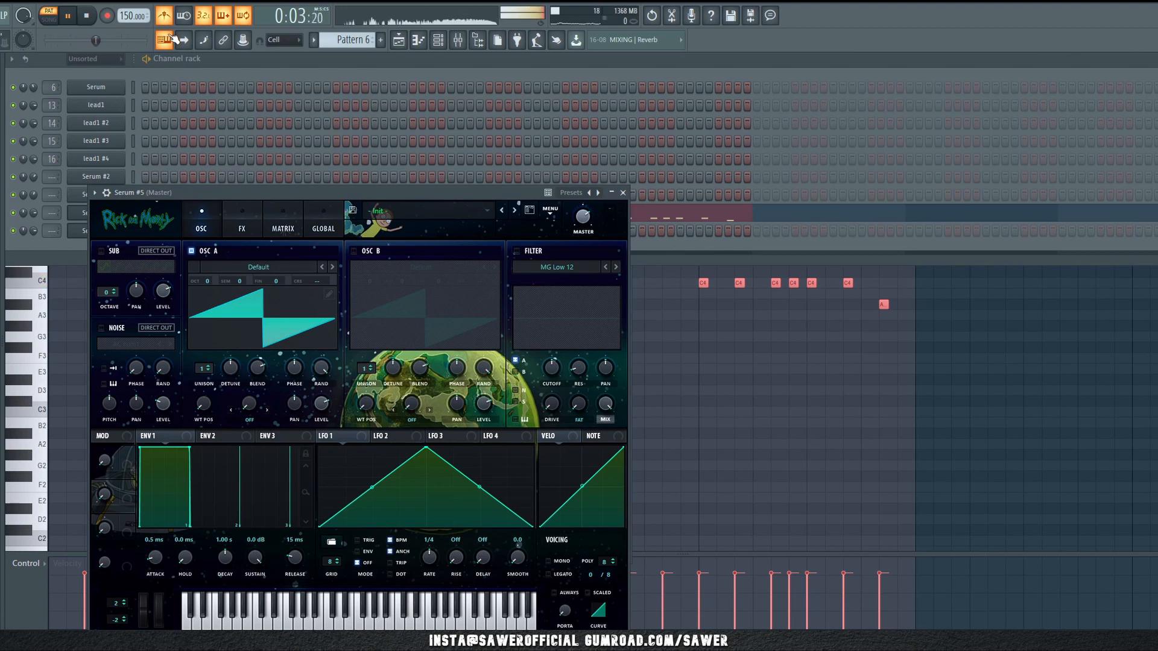
{"action": "key", "text": "space"}
{"action": "left_click", "coordinate": [462, 214]}
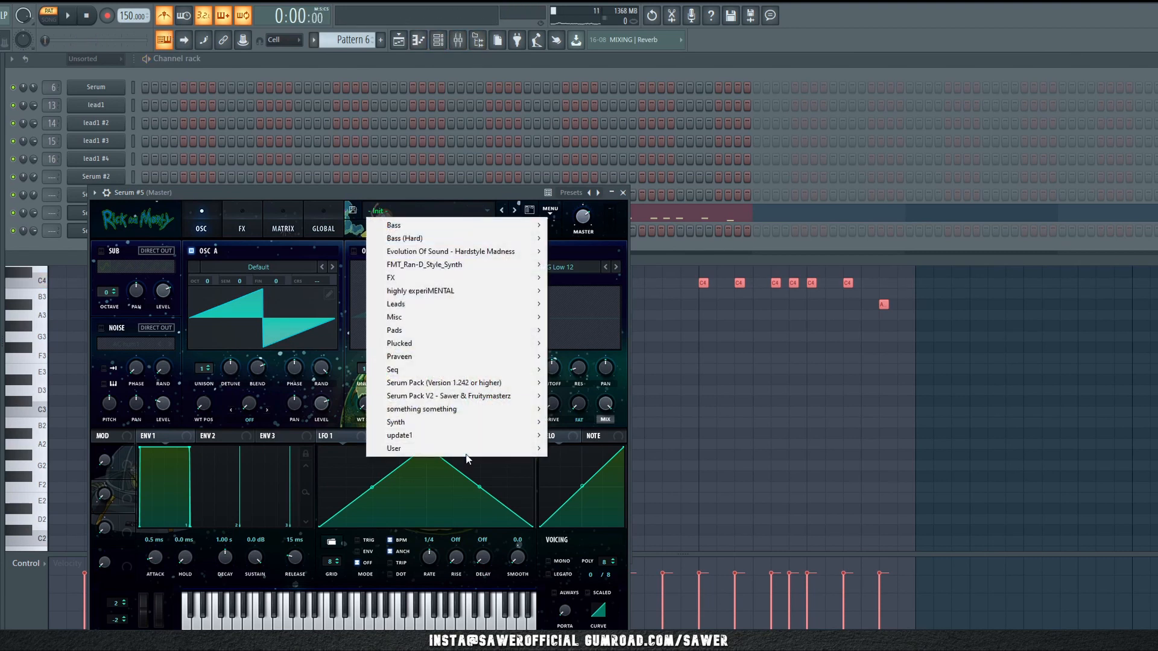
{"action": "mouse_move", "coordinate": [493, 450]}
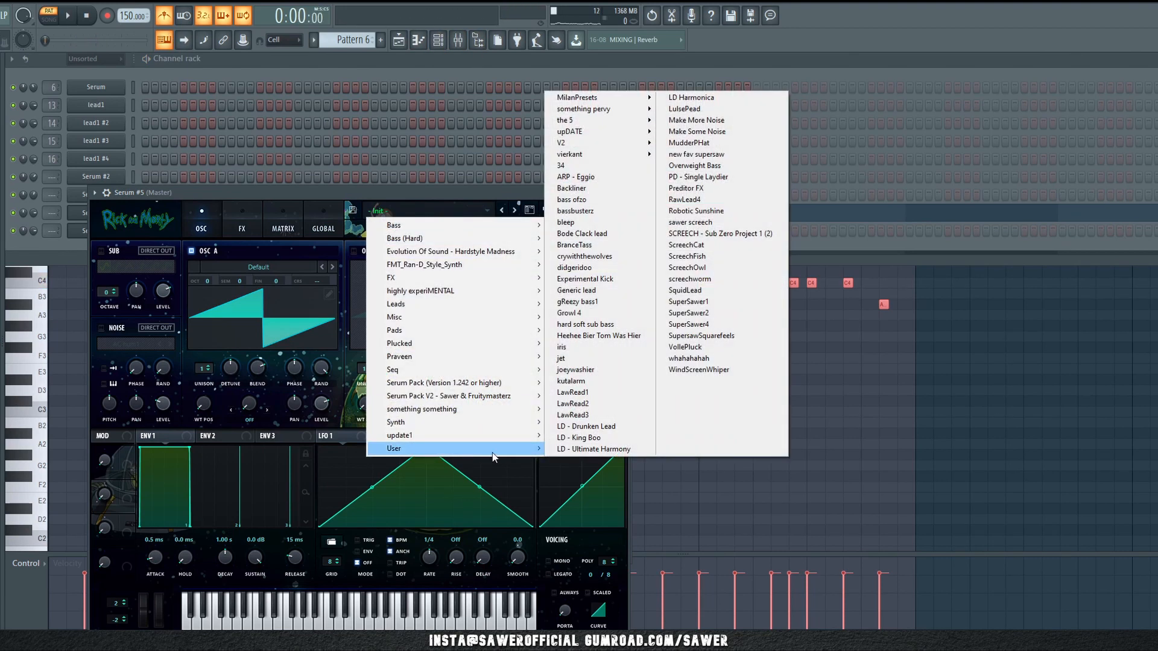
{"action": "left_click", "coordinate": [695, 155]}
{"action": "key", "text": "n"}
{"action": "key", "text": "n"}
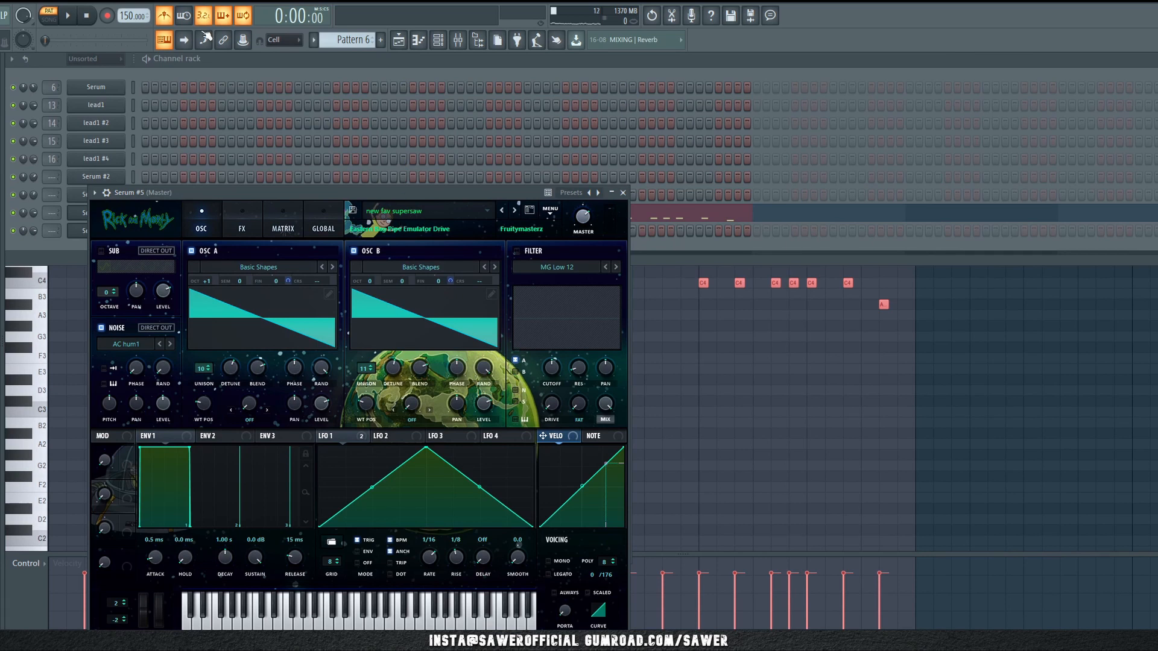
Step: In Serum #5's piano roll, place short off-beat C5 and D#5 chord notes one beat apart through the first bar
{"action": "left_click", "coordinate": [418, 39]}
{"action": "scroll", "coordinate": [212, 419], "scroll_direction": "up", "scroll_amount": 3}
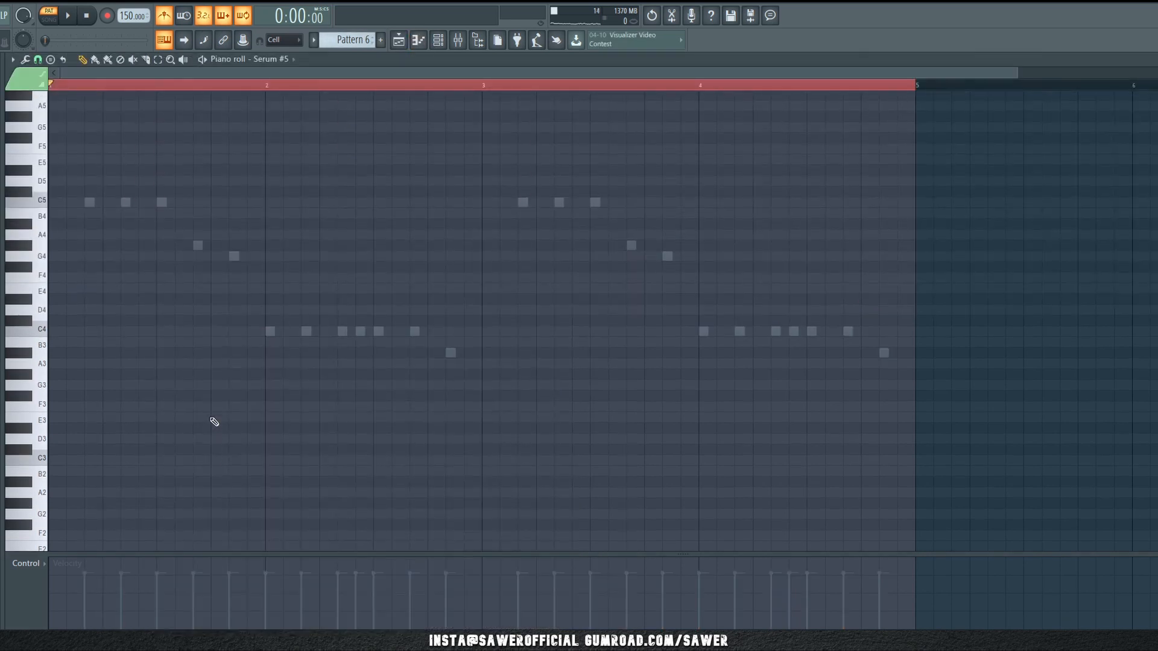
{"action": "key", "text": "space"}
{"action": "key", "text": "space"}
{"action": "left_click", "coordinate": [144, 219]}
{"action": "key", "text": "space"}
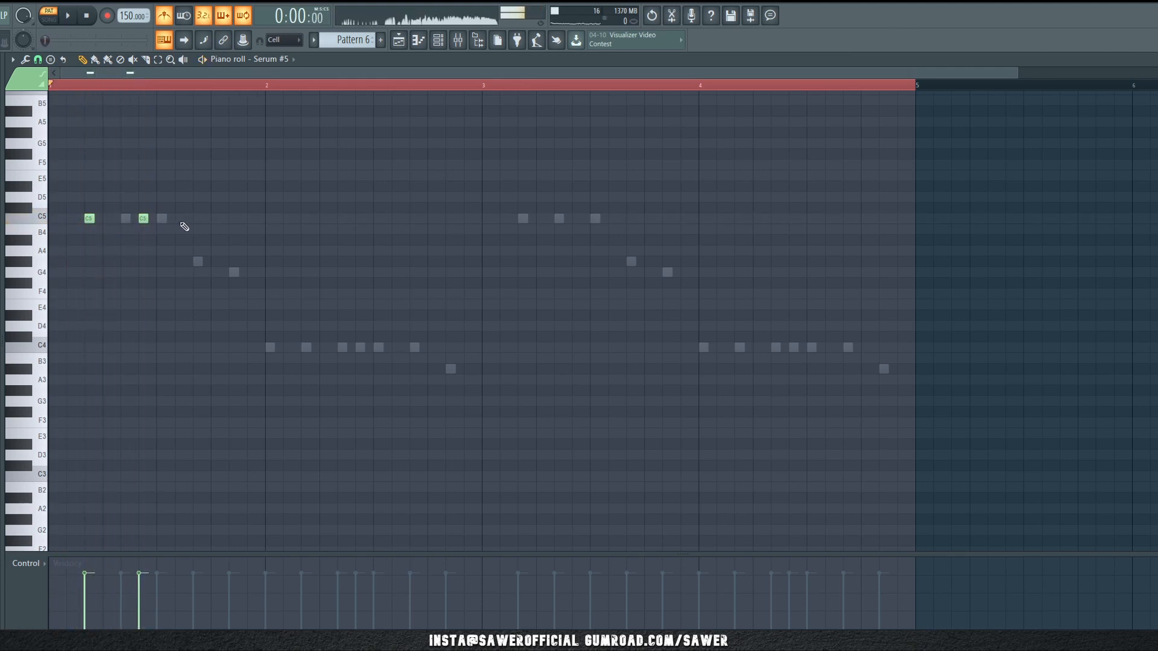
{"action": "key", "text": "space"}
{"action": "left_click", "coordinate": [197, 221]}
{"action": "left_click", "coordinate": [252, 218]}
{"action": "left_click_drag", "start_coordinate": [308, 250], "coordinate": [305, 219]}
{"action": "key", "text": "space"}
{"action": "key", "text": "space"}
{"action": "key", "text": "space"}
{"action": "key", "text": "space"}
{"action": "key", "text": "space"}
{"action": "key", "text": "space"}
Step: Duplicate the short Serum #5 chords to fill all four bars of the pattern
{"action": "key", "text": "ctrl+a"}
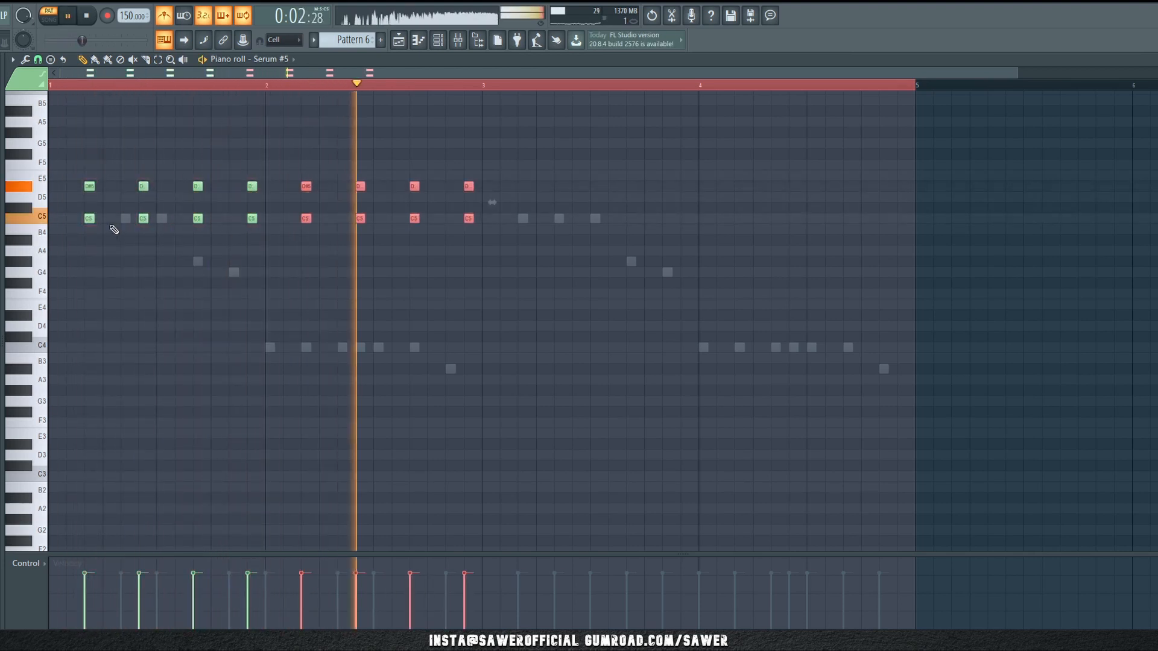
{"action": "key", "text": "ctrl+a"}
{"action": "mouse_move", "coordinate": [89, 218]}
{"action": "left_mouse_down"}
{"action": "mouse_move", "coordinate": [562, 219]}
{"action": "mouse_move", "coordinate": [521, 222]}
{"action": "mouse_move", "coordinate": [533, 295]}
{"action": "left_mouse_up"}
{"action": "key", "text": "ctrl+d"}
{"action": "scroll", "coordinate": [553, 303], "scroll_direction": "up", "scroll_amount": 3}
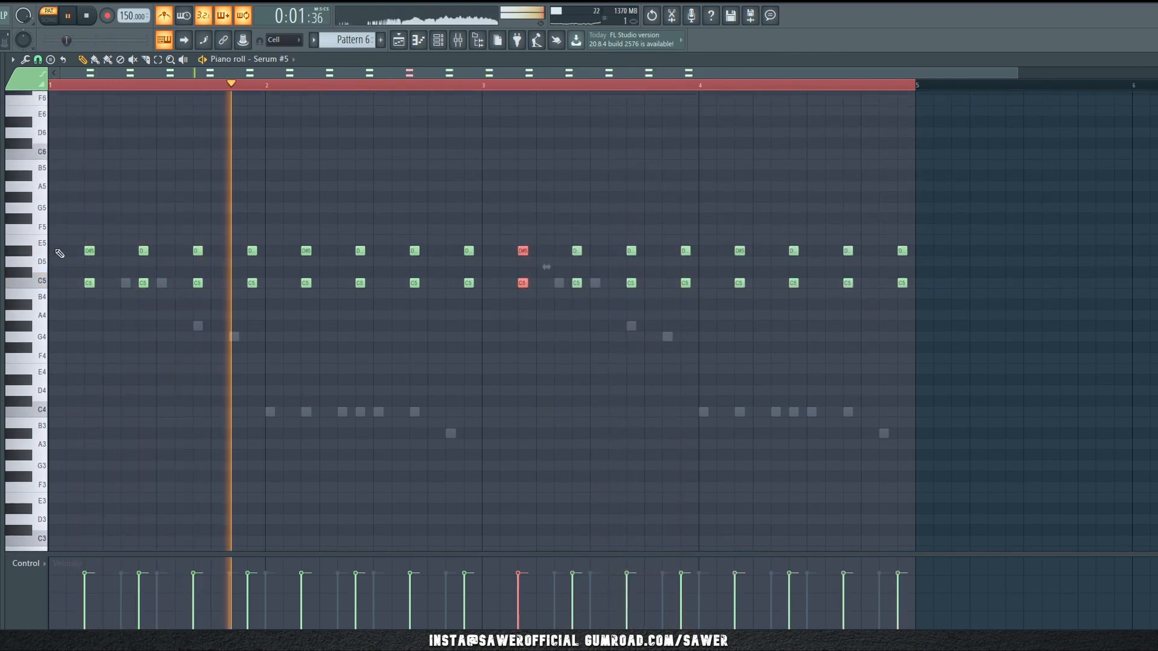
Step: Delete the first chord of bar 1 and the first chord of bar 3 from the Serum #5 part
{"action": "left_click_drag", "start_coordinate": [64, 239], "coordinate": [83, 301]}
{"action": "left_click_drag", "start_coordinate": [68, 198], "coordinate": [95, 303]}
{"action": "key", "text": "Delete"}
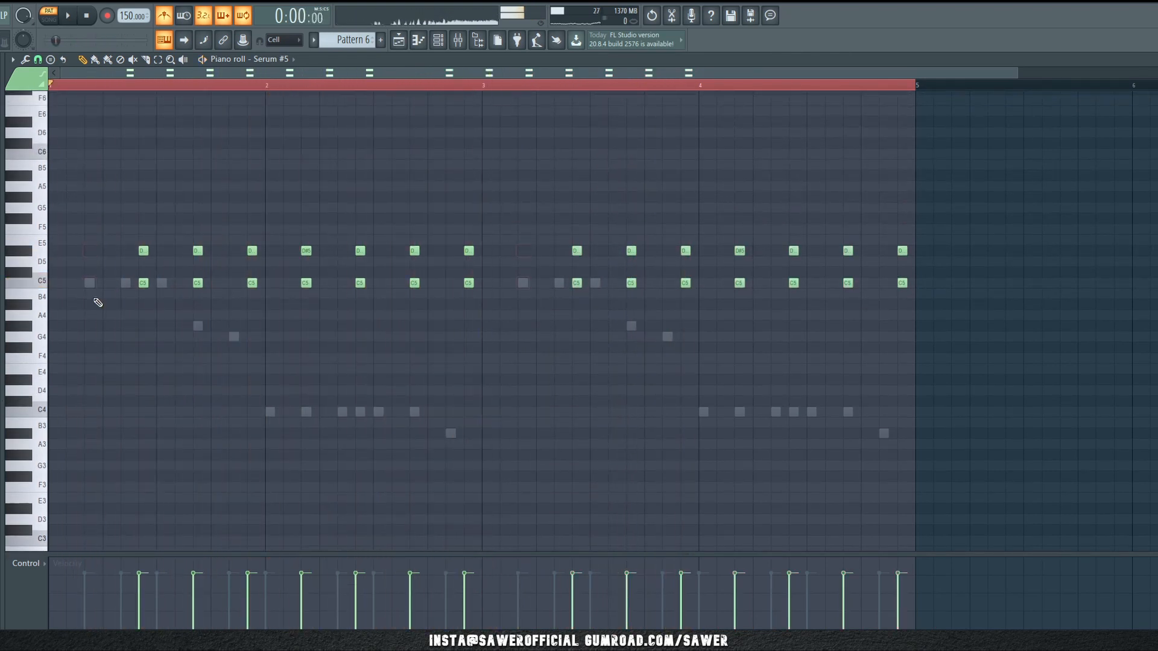
Step: Try layering a copy of the C5 notes as a third chord note on G, above and below the chords
{"action": "left_click_drag", "start_coordinate": [105, 260], "coordinate": [959, 311]}
{"action": "left_click_drag", "start_coordinate": [903, 283], "coordinate": [902, 209]}
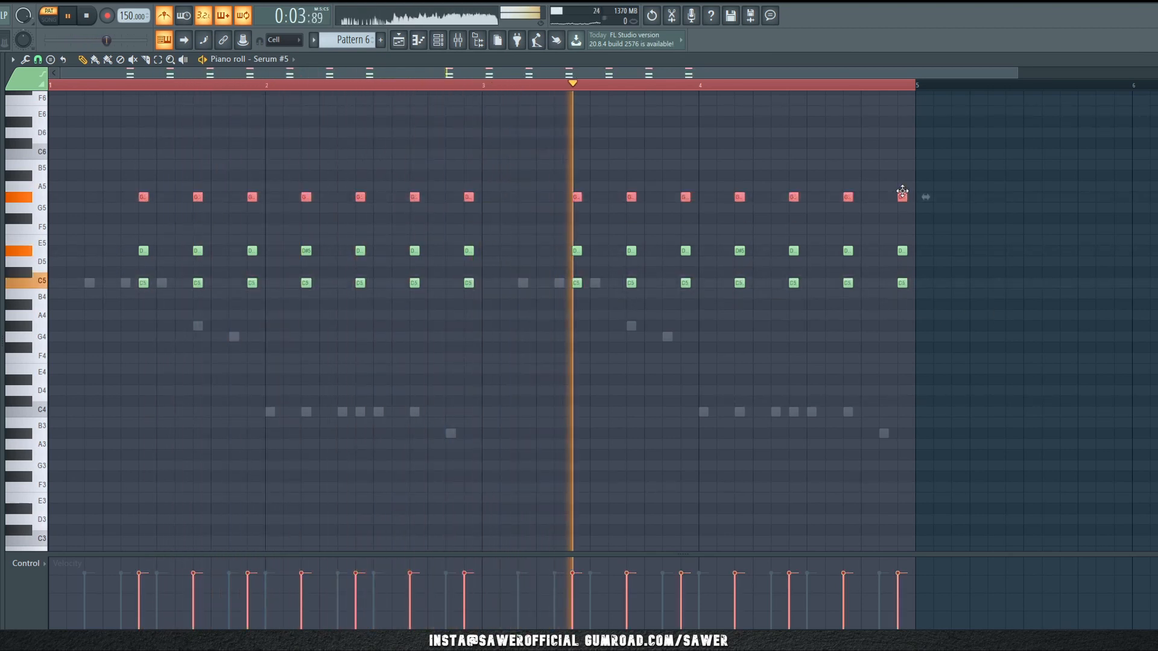
{"action": "key", "text": "ctrl+Down"}
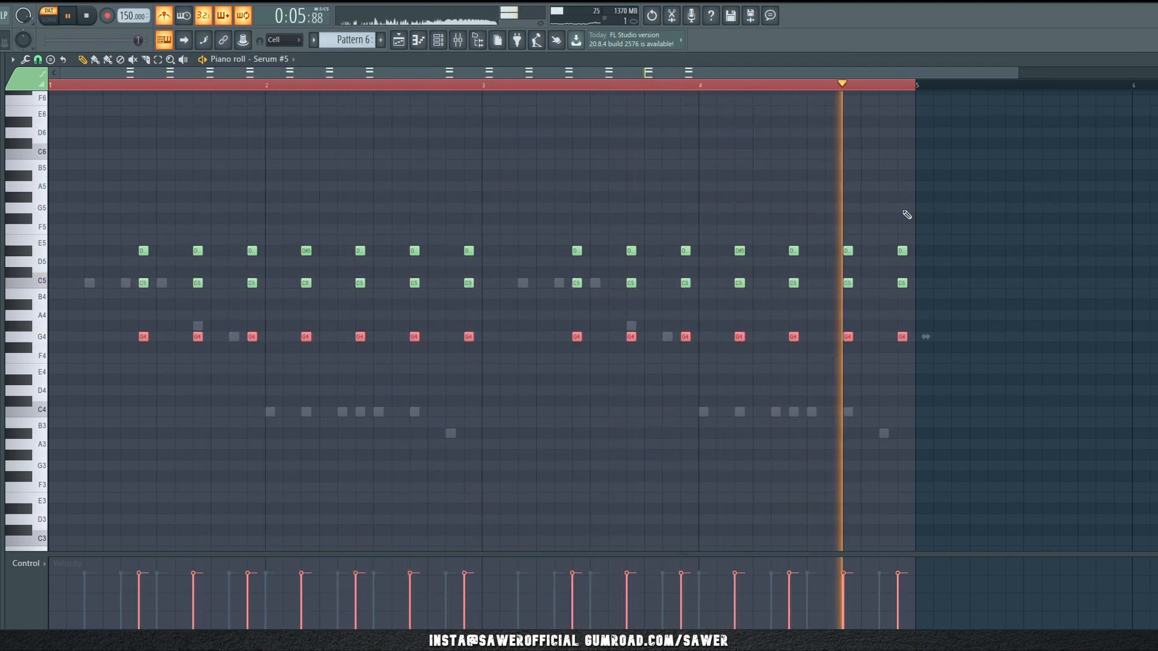
{"action": "key", "text": "ctrl+Up"}
{"action": "key", "text": "Delete"}
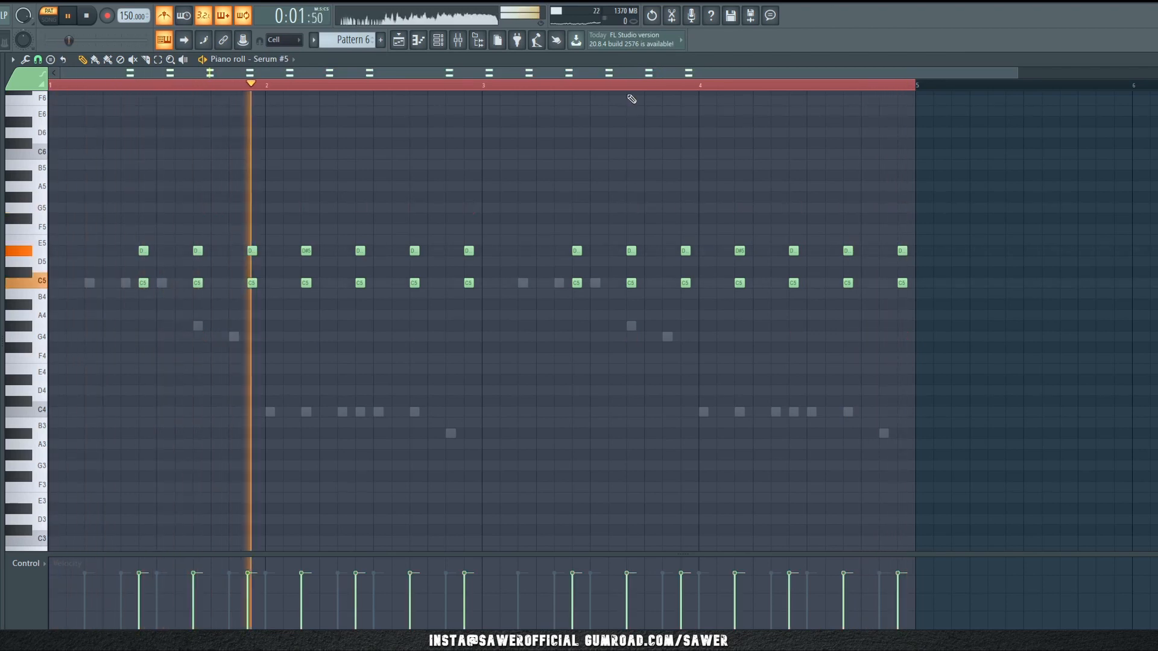
Step: Stop playback and add a sixth Serum channel below Serum #5 in the channel rack
{"action": "left_click", "coordinate": [440, 41]}
{"action": "key", "text": "space"}
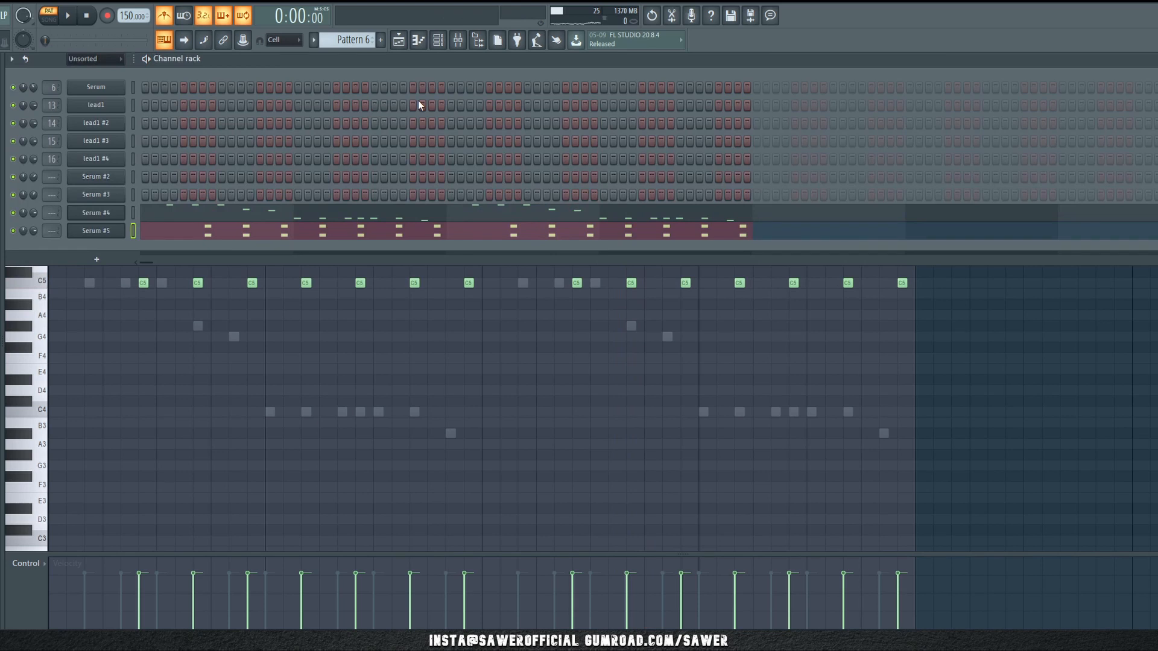
{"action": "left_click", "coordinate": [88, 258]}
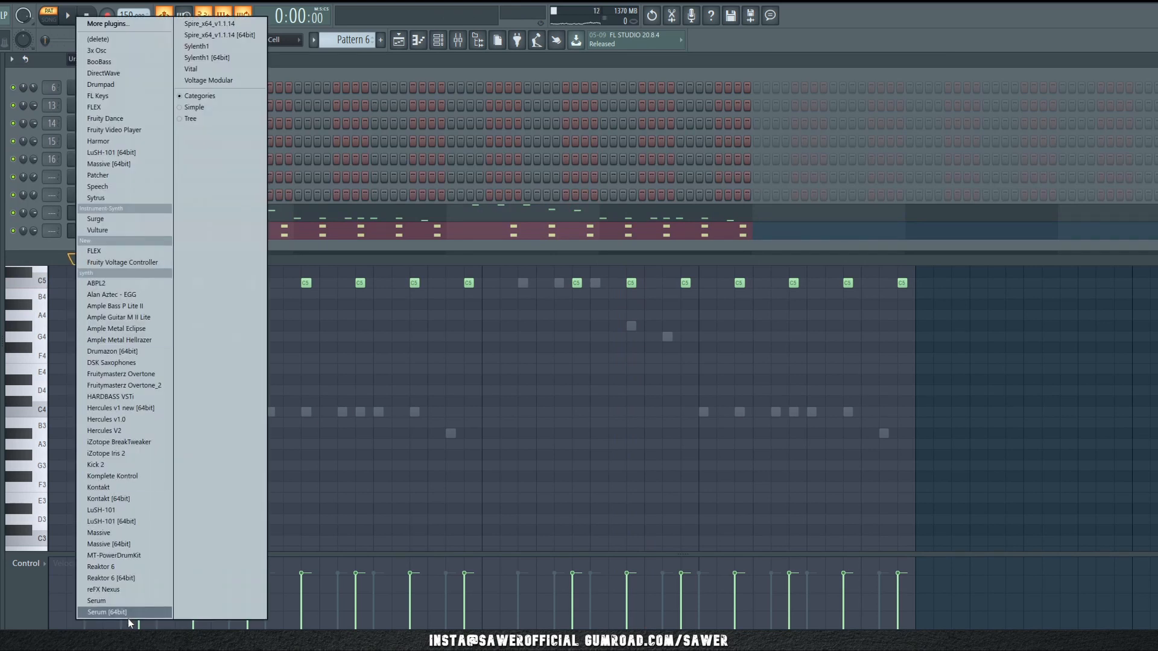
{"action": "left_click", "coordinate": [124, 603]}
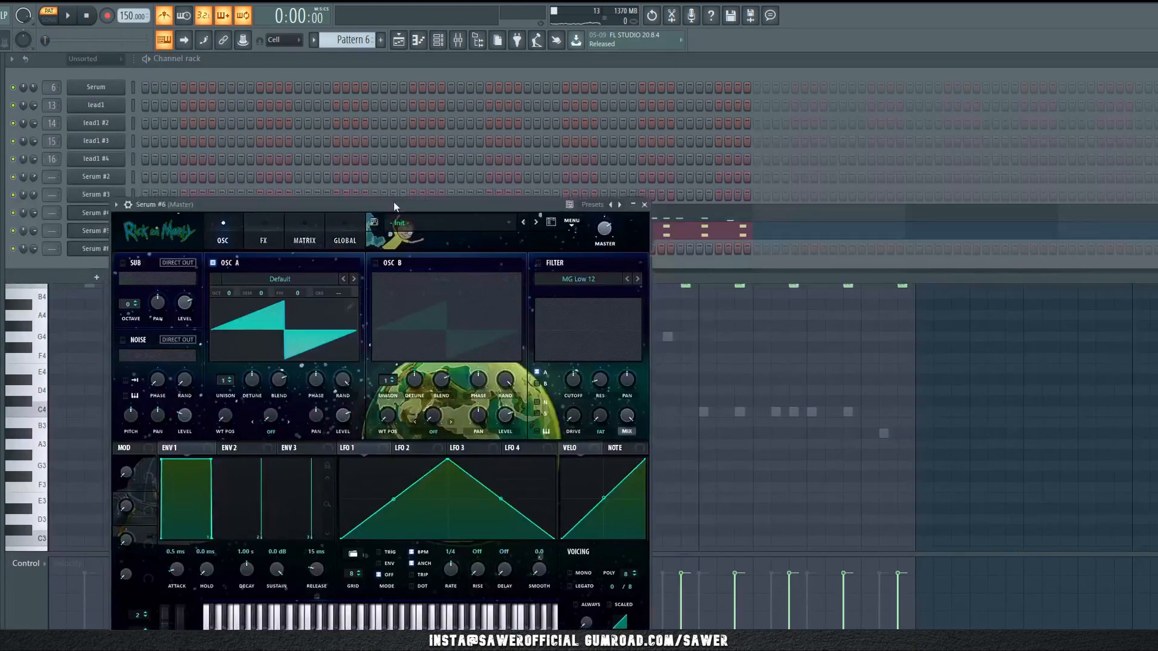
Step: Load the RawLead4 user preset into Serum #6 and audition it with a few notes
{"action": "left_click", "coordinate": [448, 187]}
{"action": "mouse_move", "coordinate": [540, 375]}
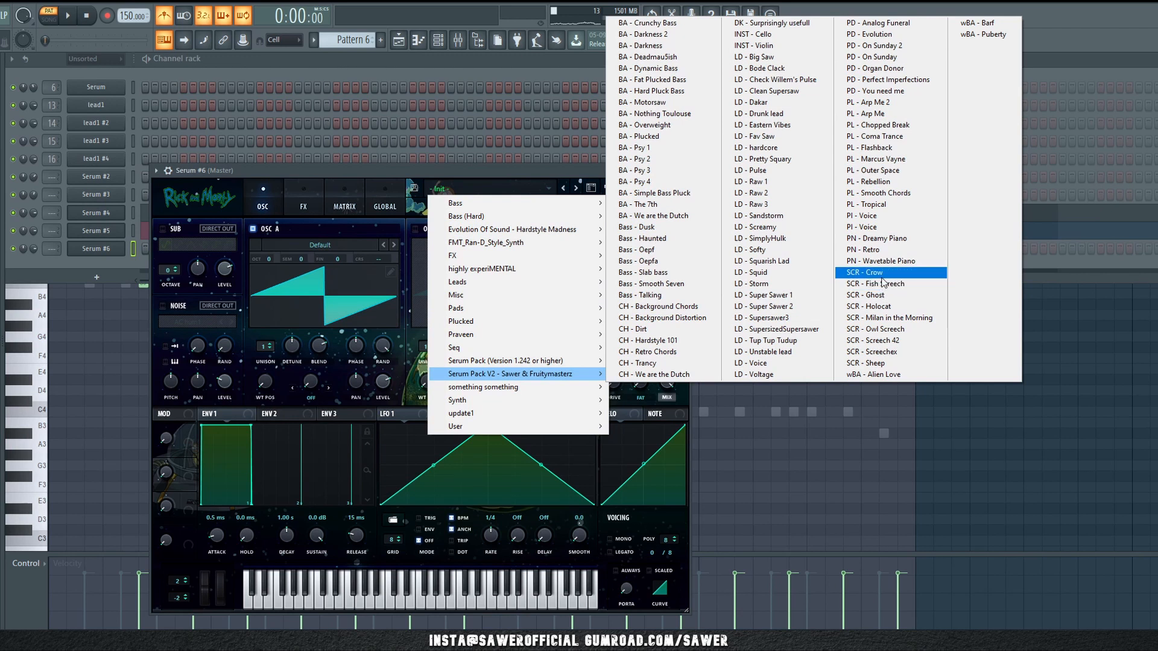
{"action": "mouse_move", "coordinate": [506, 427]}
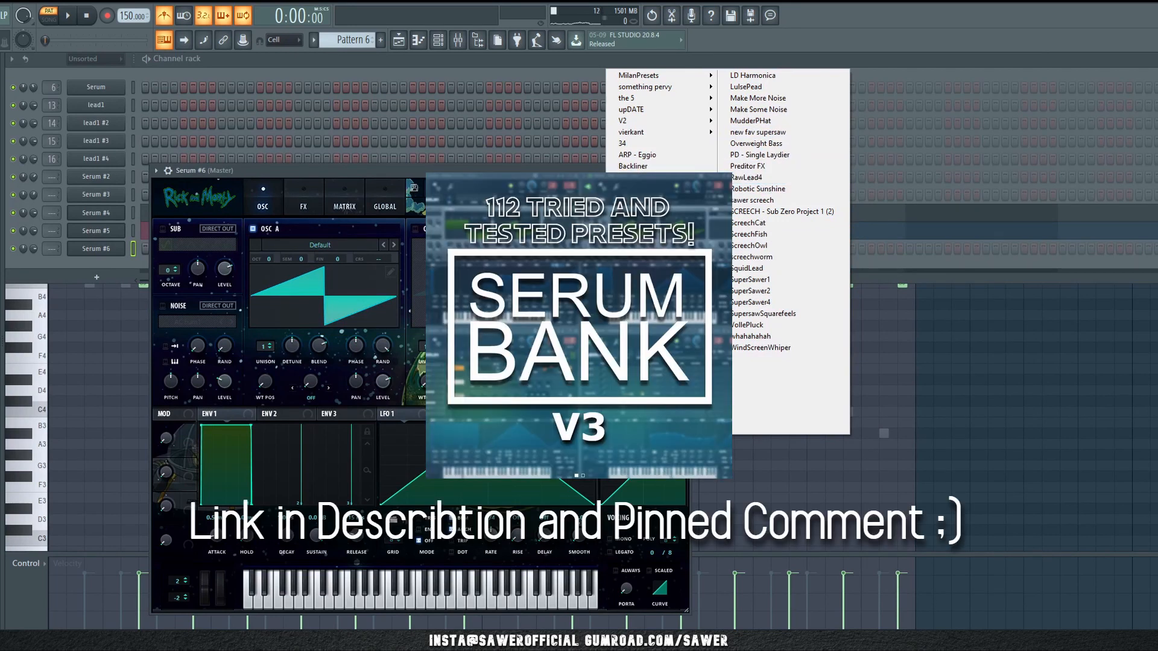
{"action": "left_click", "coordinate": [756, 180]}
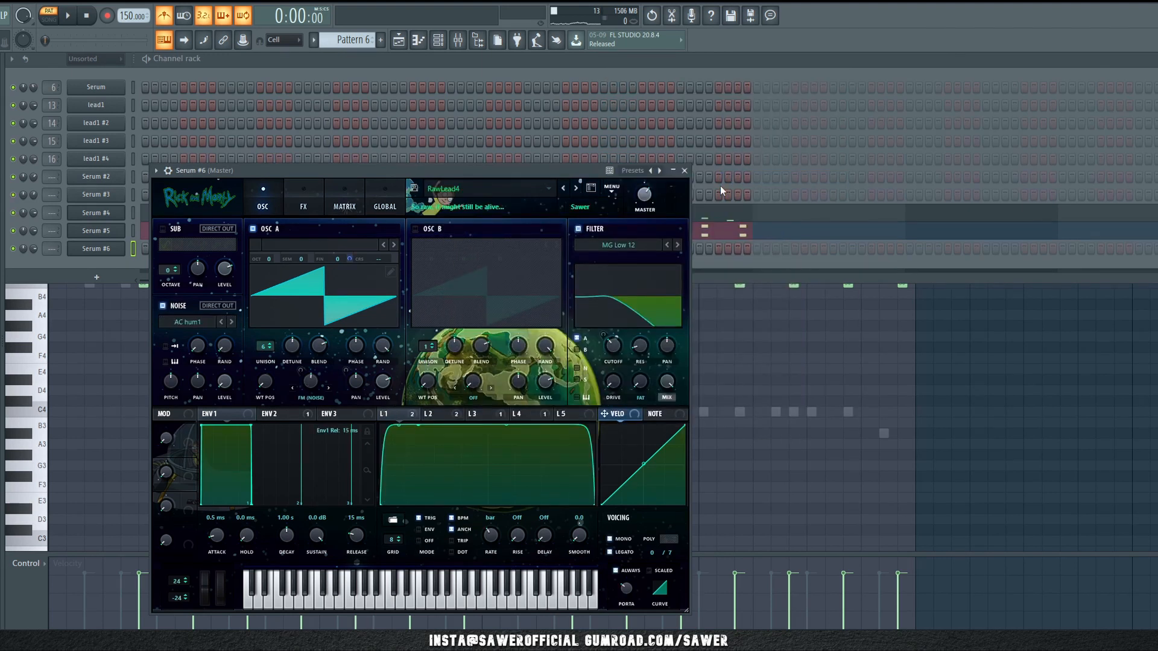
{"action": "key", "text": "w"}
{"action": "key", "text": "t"}
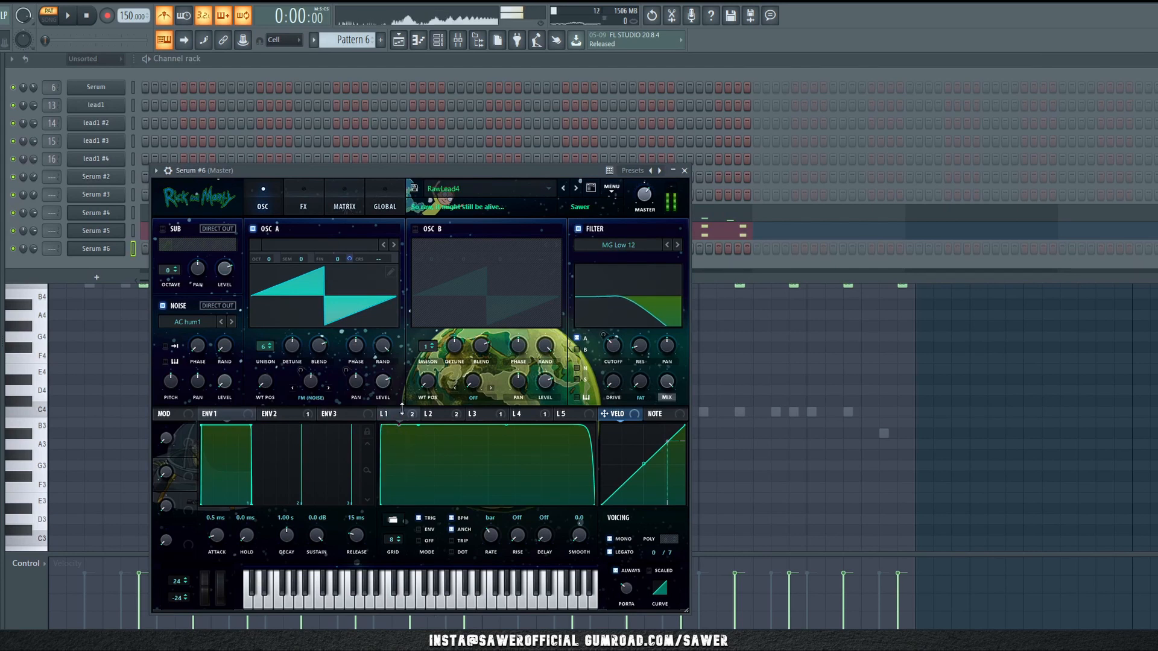
{"action": "key", "text": "t"}
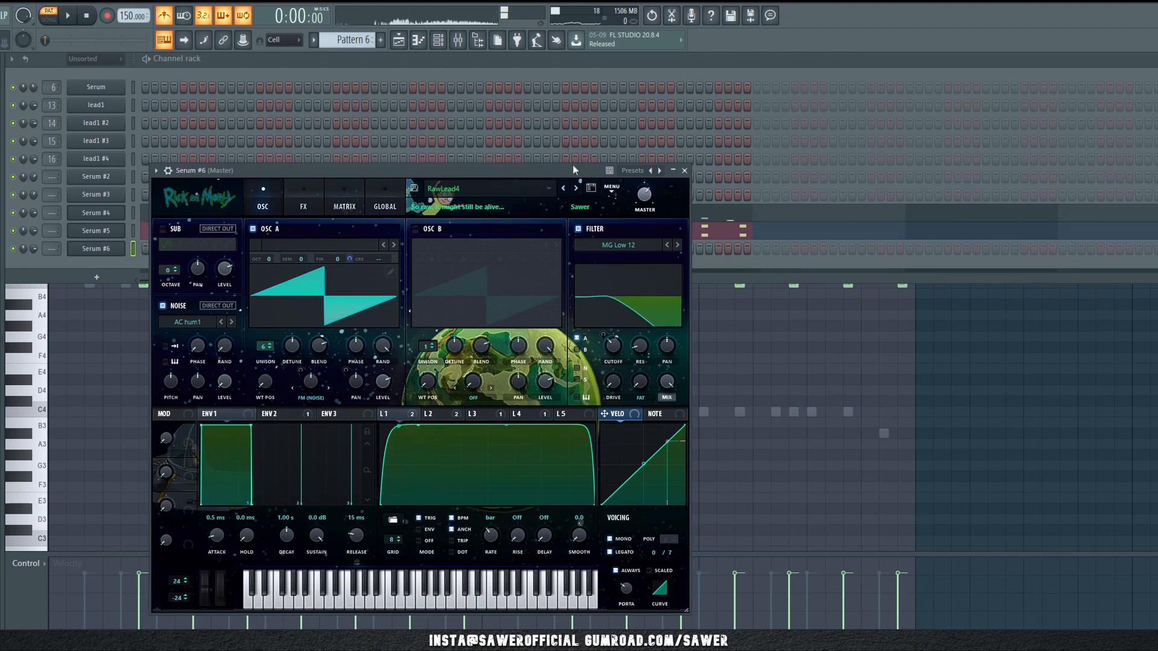
Step: In Serum #6's piano roll, place a sustained G5 note nearly half a bar long in the second half of bars 1 and 3
{"action": "key", "text": "space"}
{"action": "key", "text": "F7"}
{"action": "key", "text": "space"}
{"action": "key", "text": "space"}
{"action": "key", "text": "space"}
{"action": "left_click_drag", "start_coordinate": [107, 314], "coordinate": [141, 214]}
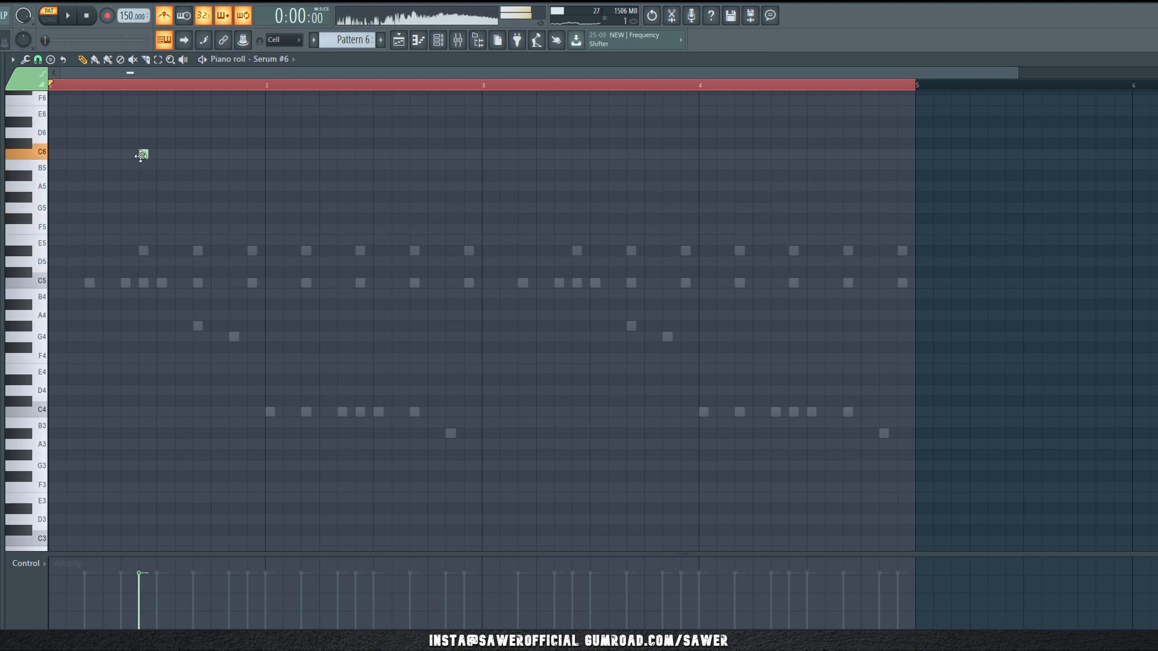
{"action": "left_click_drag", "start_coordinate": [140, 155], "coordinate": [616, 212]}
{"action": "key", "text": "space"}
{"action": "key", "text": "space"}
{"action": "key", "text": "space"}
{"action": "key", "text": "space"}
{"action": "key", "text": "space"}
{"action": "key", "text": "space"}
{"action": "key", "text": "space"}
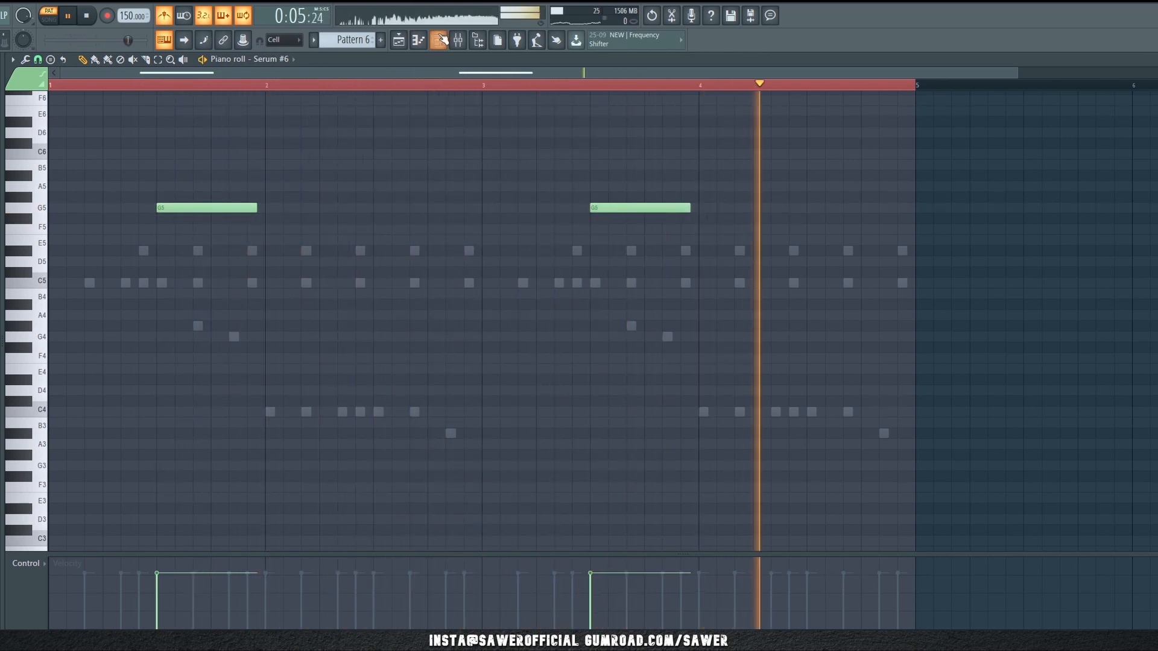
Step: Copy the Pattern 6 clip on Track 13 to bar 53 and play the song from bar 49
{"action": "key", "text": "F6"}
{"action": "key", "text": "F5"}
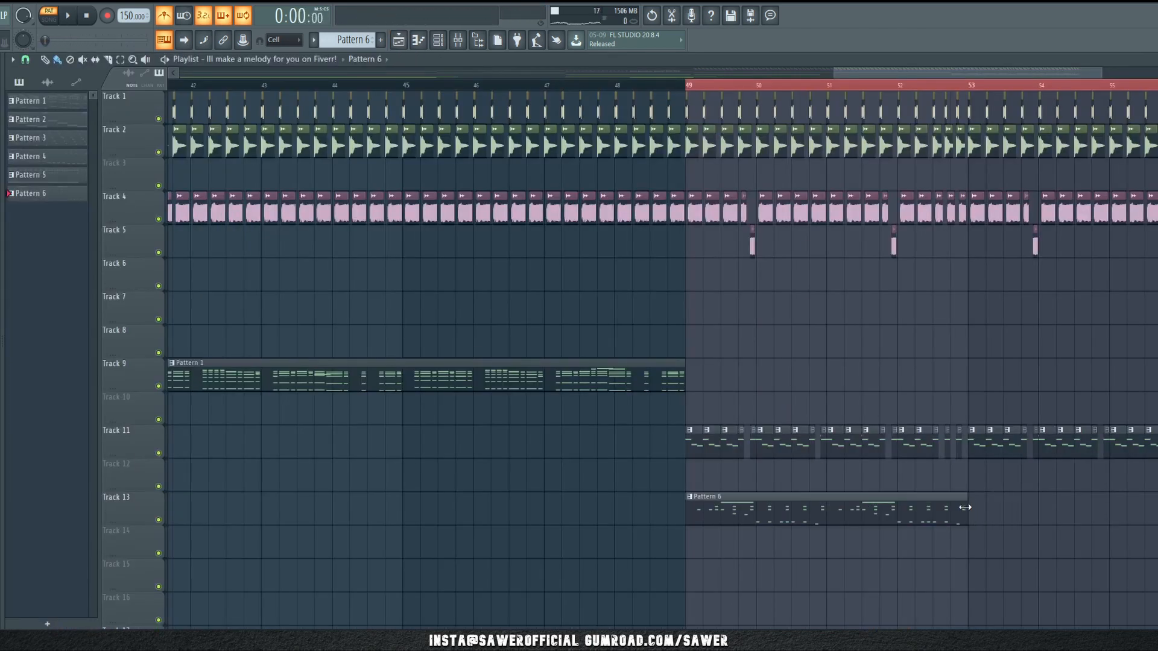
{"action": "left_click_drag", "start_coordinate": [853, 506], "coordinate": [1136, 505]}
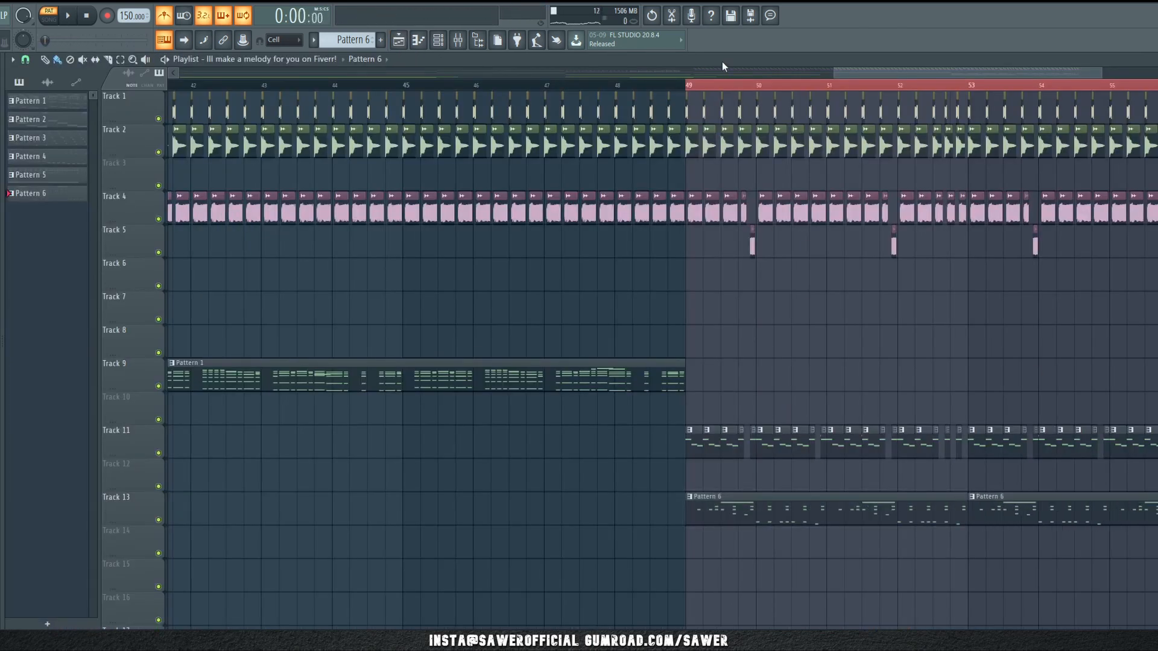
{"action": "left_click", "coordinate": [691, 87]}
{"action": "key", "text": "space"}
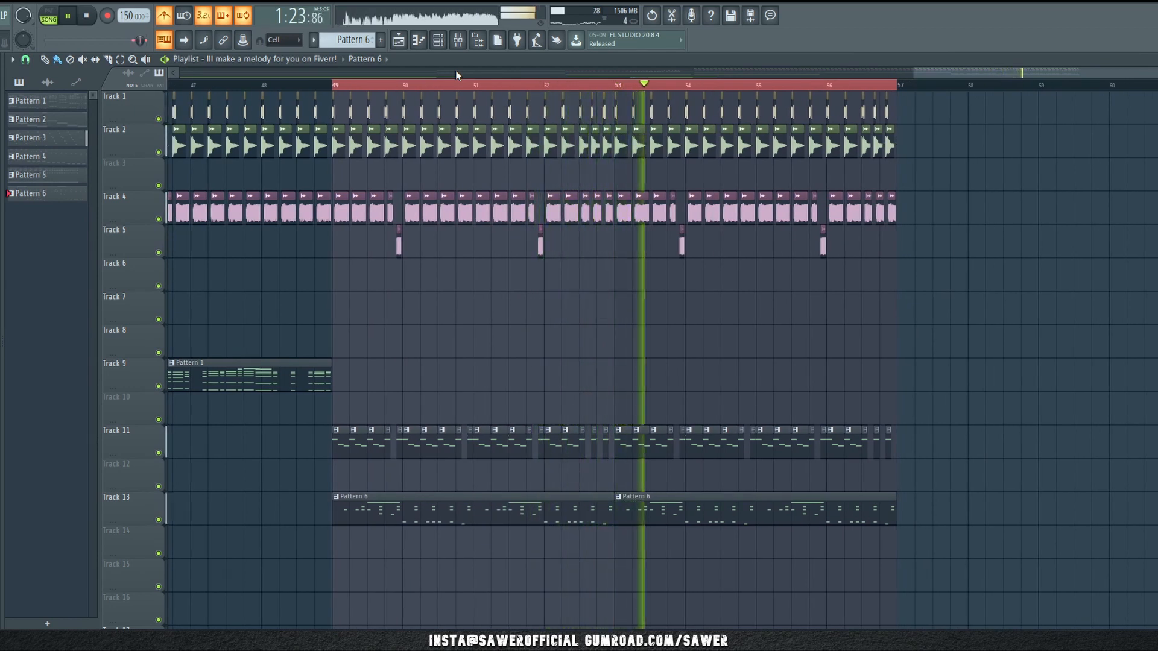
{"action": "key", "text": "space"}
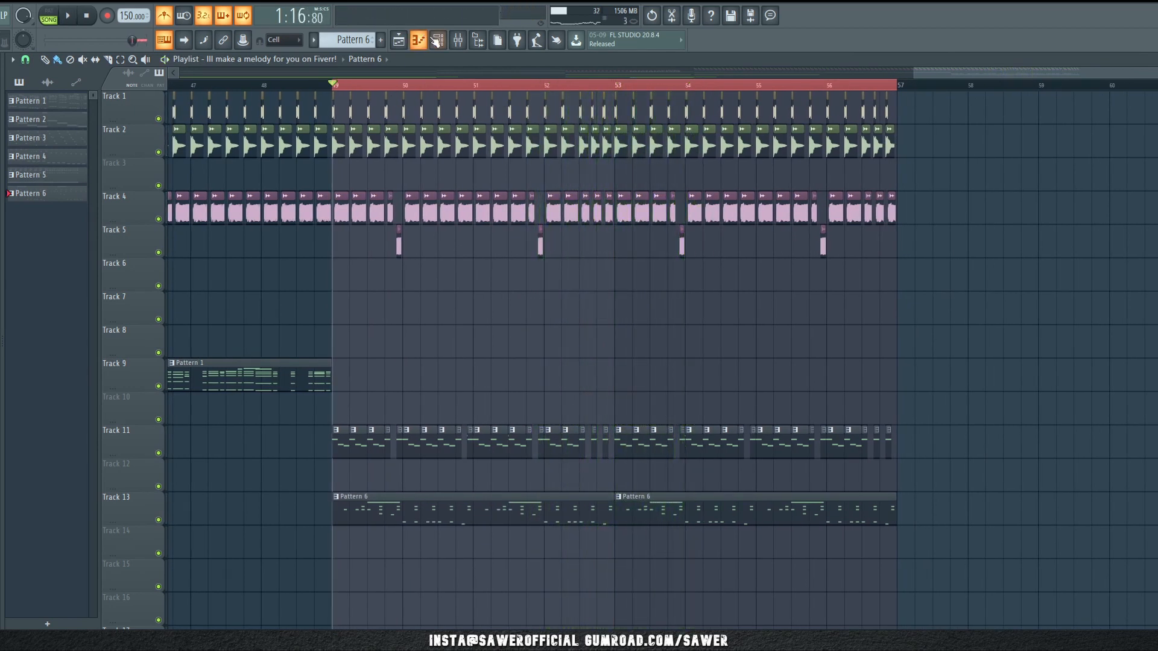
Step: Rename the Serum #4 channel as scraach1
{"action": "left_click", "coordinate": [438, 41]}
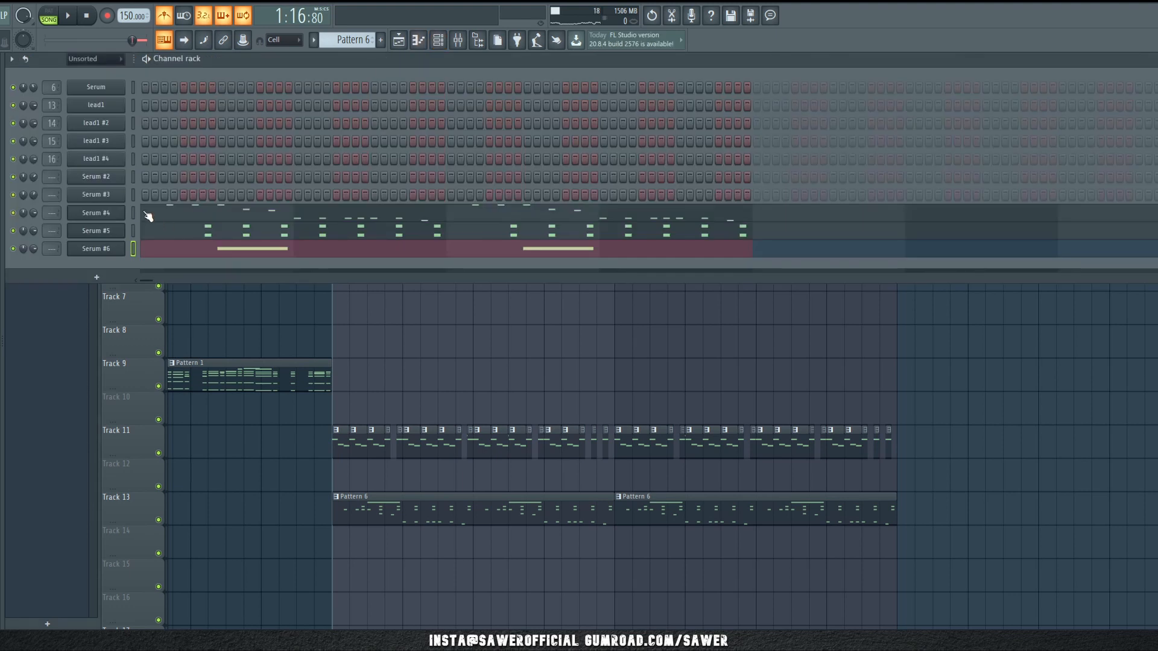
{"action": "left_click", "coordinate": [457, 41]}
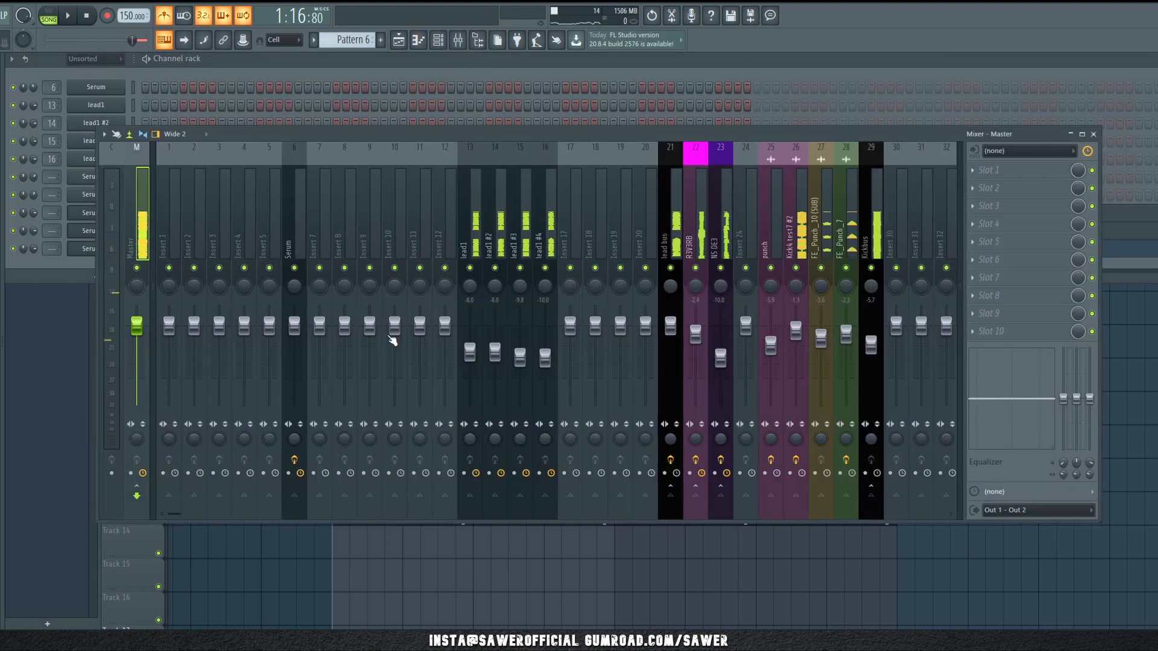
{"action": "left_click", "coordinate": [244, 152]}
{"action": "right_click", "coordinate": [101, 221]}
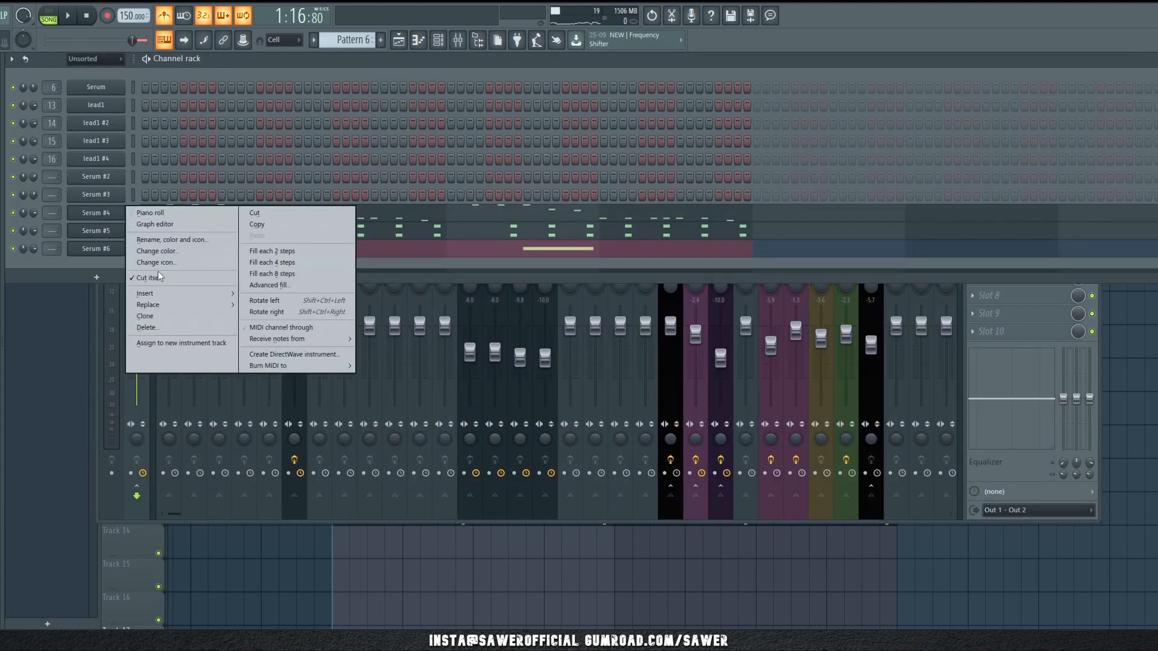
{"action": "left_click", "coordinate": [163, 241]}
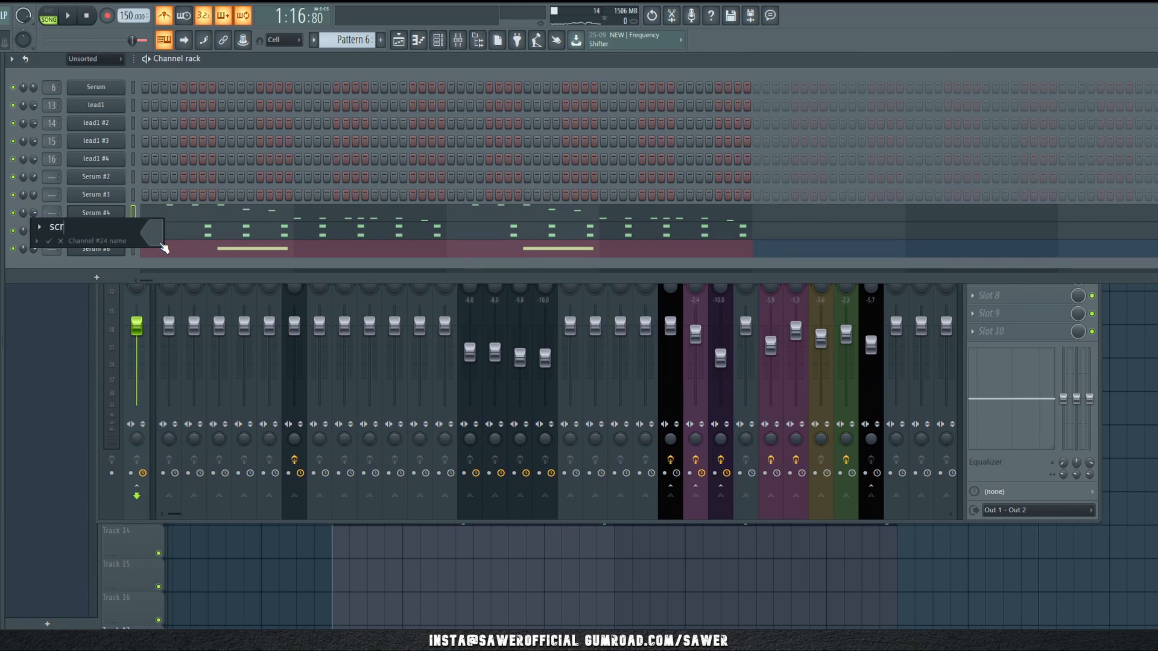
{"action": "key", "text": "Escape"}
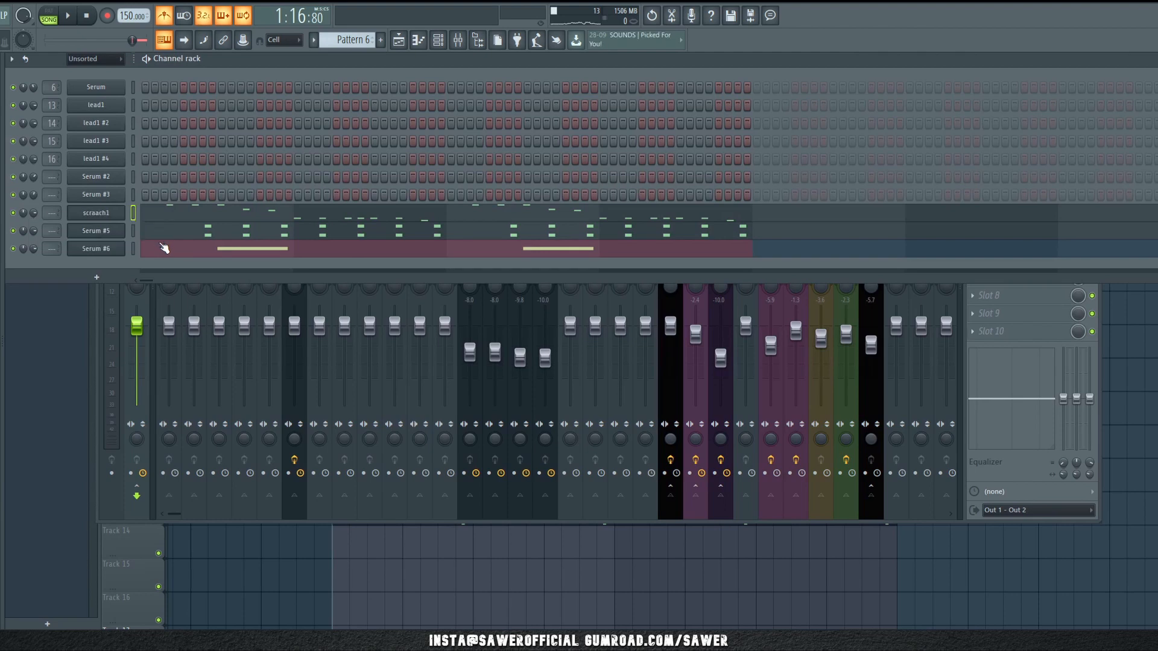
Step: Rename the Serum #5 channel as scroech and the Serum #6 channel as crotch
{"action": "right_click", "coordinate": [120, 235]}
{"action": "left_click", "coordinate": [154, 259]}
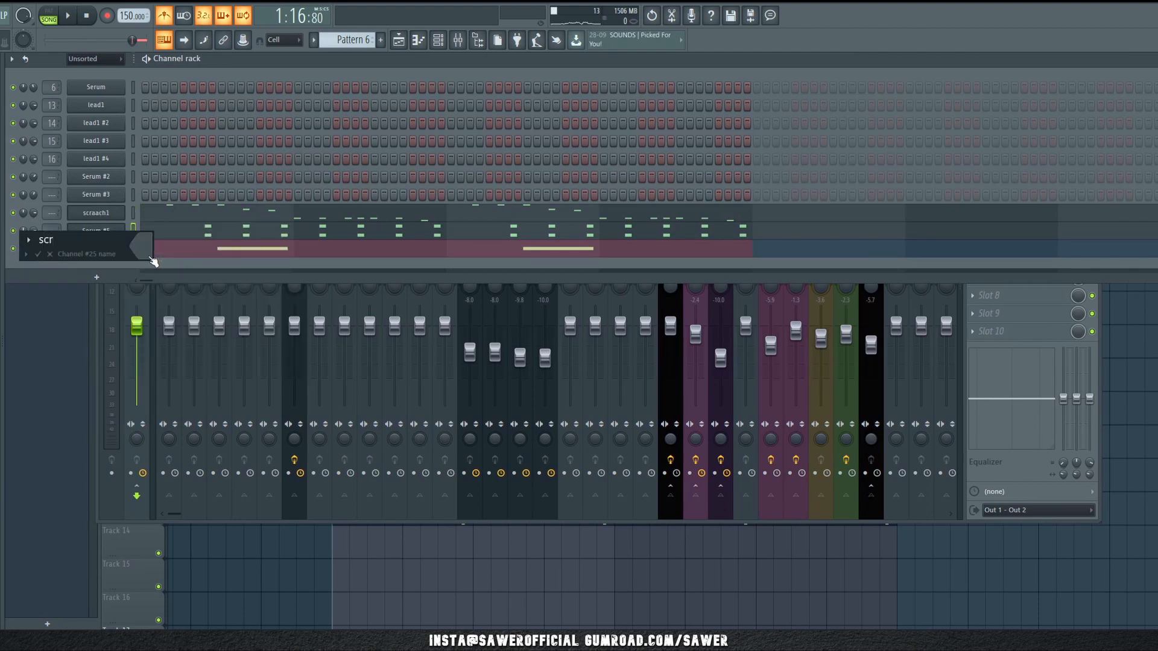
{"action": "key", "text": "Return"}
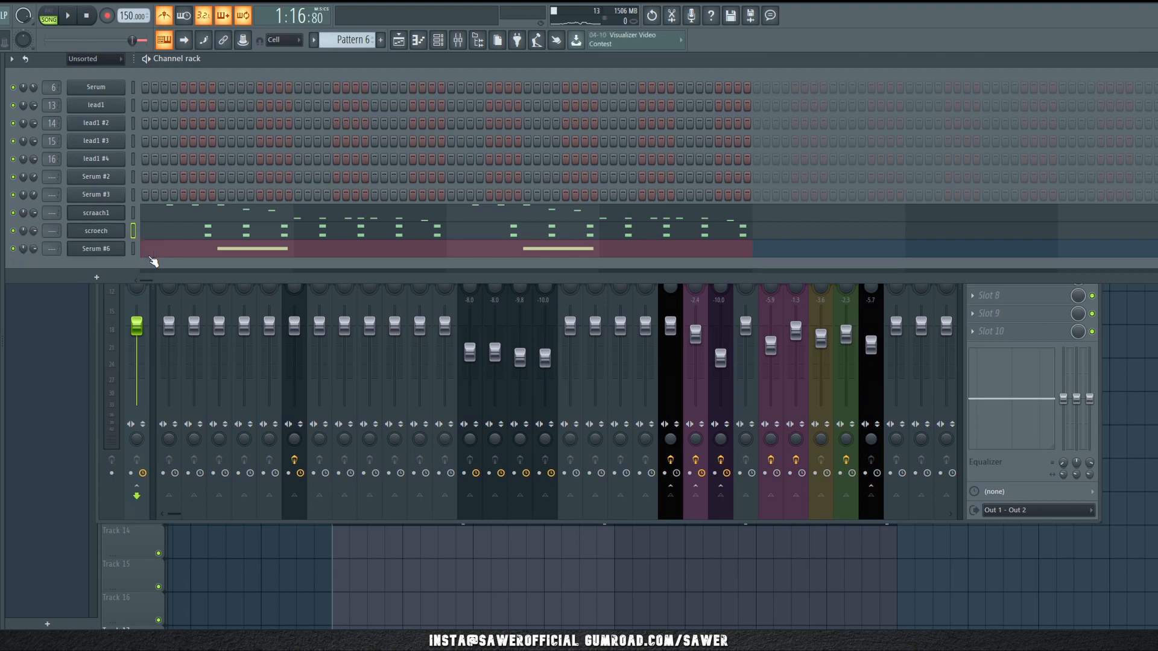
{"action": "right_click", "coordinate": [124, 249]}
{"action": "left_click", "coordinate": [146, 276]}
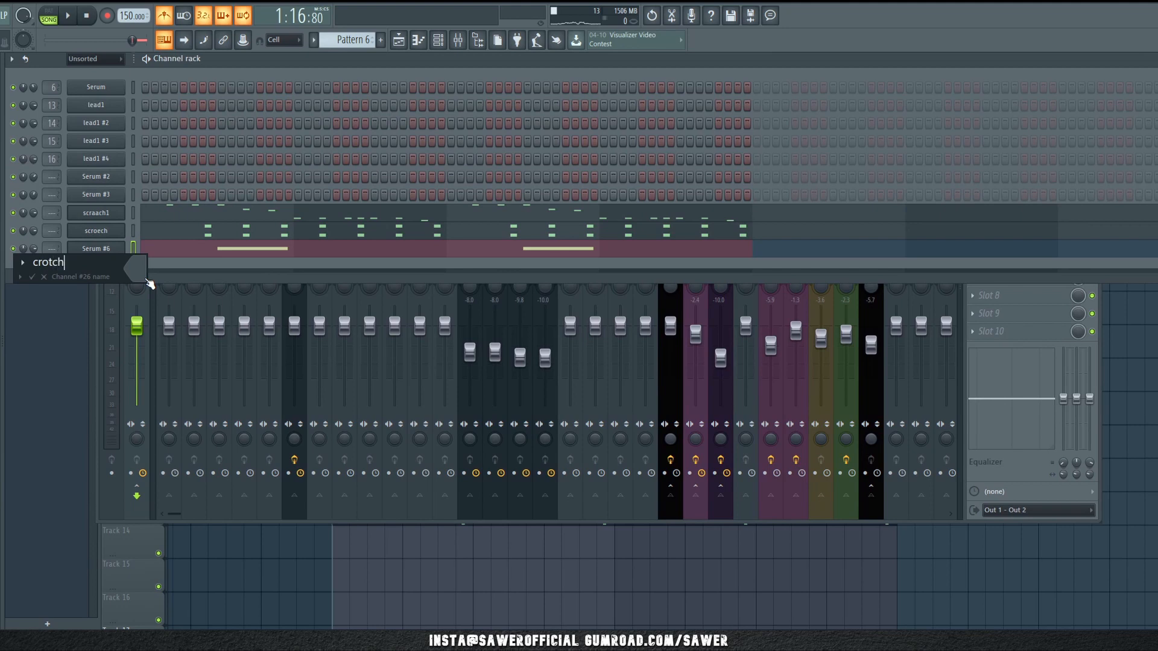
{"action": "key", "text": "Return"}
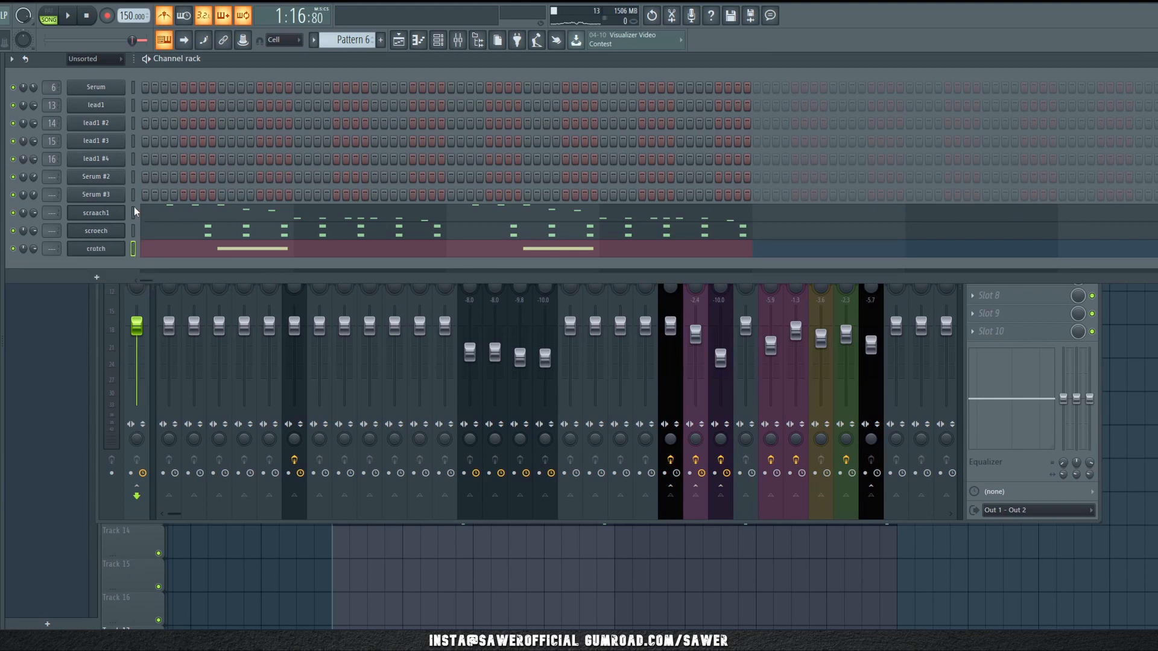
Step: Route the scraach1, scroech and crotch channels to consecutive mixer tracks starting from Insert 18
{"action": "left_click", "coordinate": [1029, 469]}
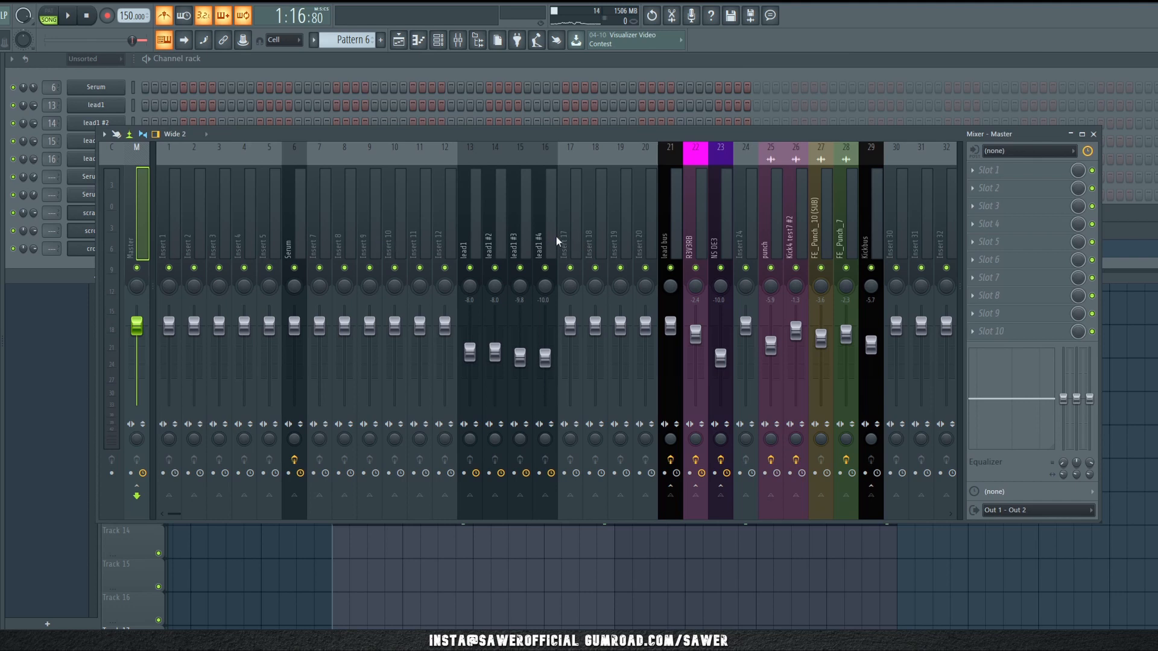
{"action": "right_click", "coordinate": [597, 243]}
{"action": "mouse_move", "coordinate": [694, 263]}
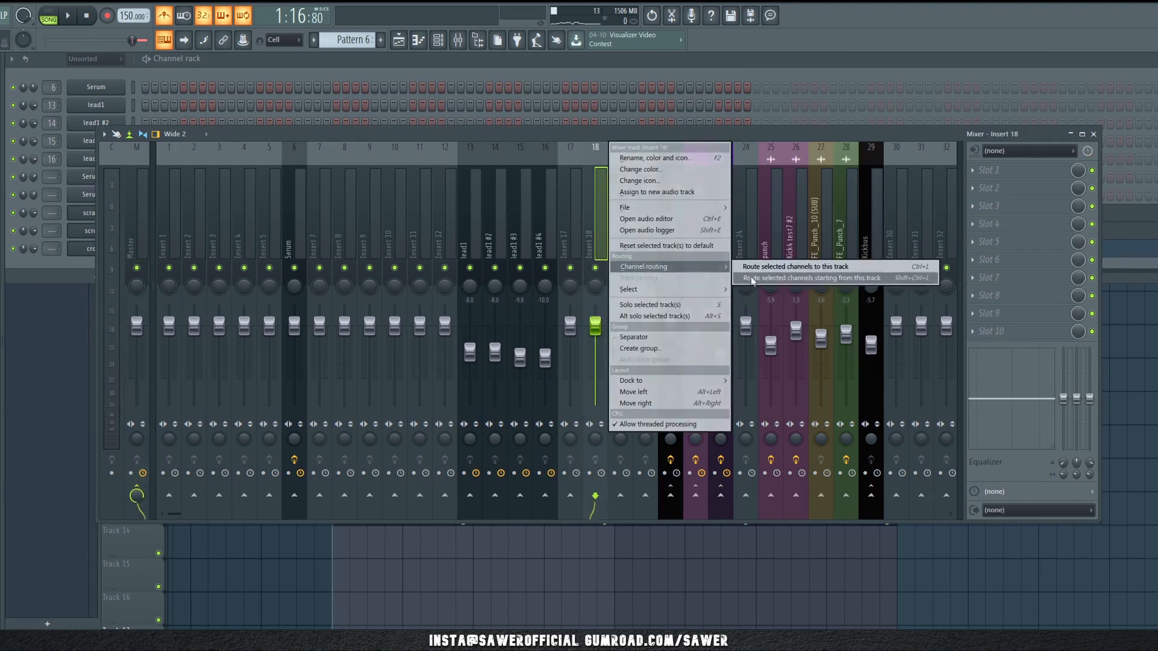
{"action": "left_click", "coordinate": [778, 265]}
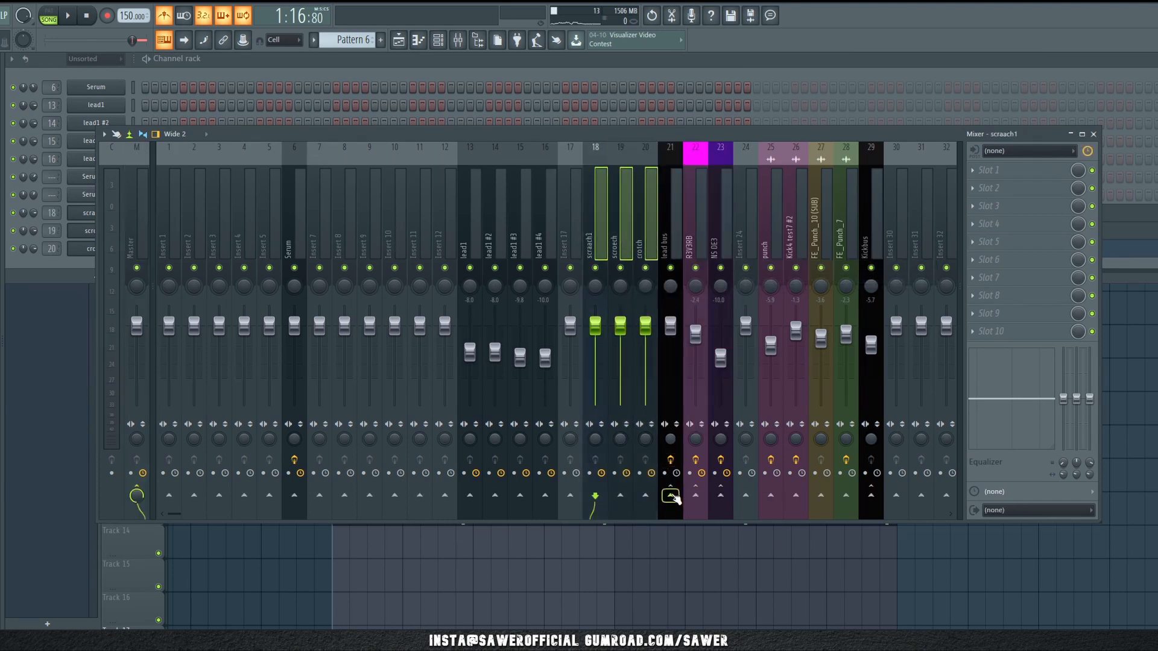
Step: Route the three new mixer tracks 18 to 20 only to the lead bus and play the song to check them
{"action": "right_click", "coordinate": [674, 499]}
{"action": "left_click", "coordinate": [691, 507]}
{"action": "key", "text": "space"}
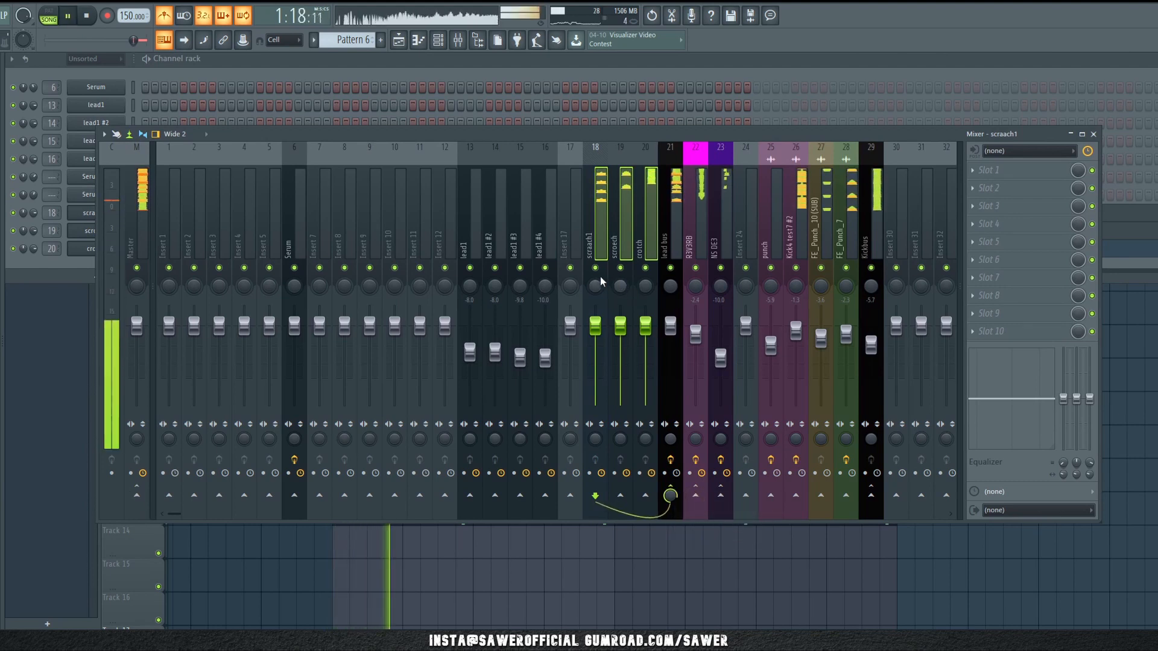
{"action": "key", "text": "space"}
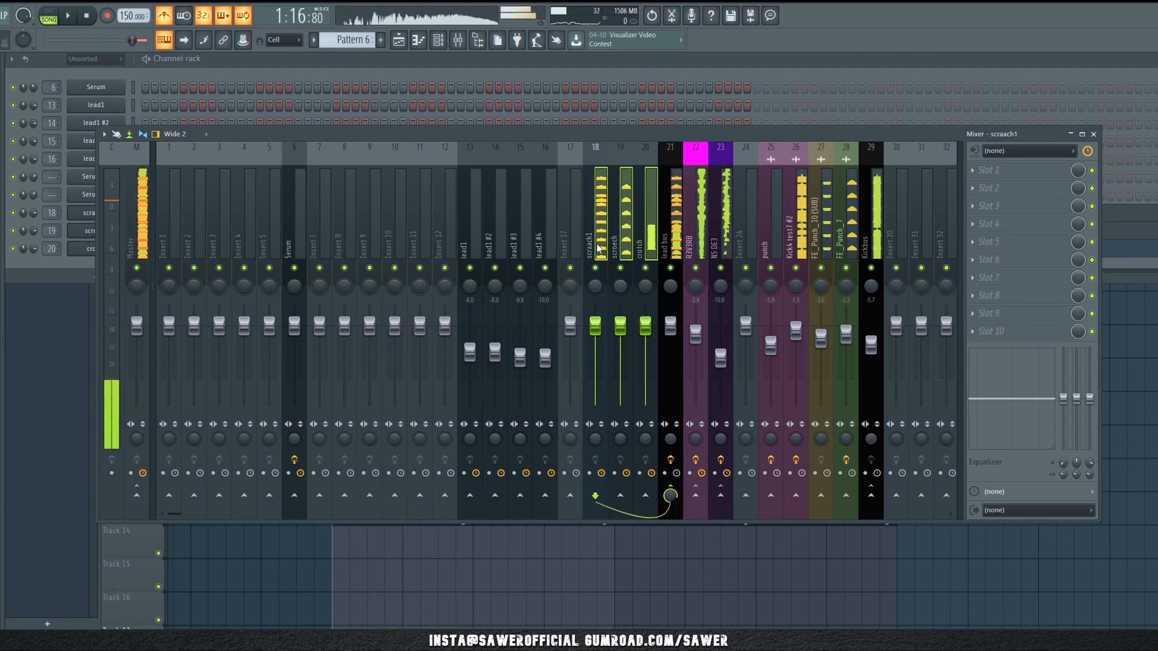
Step: Solo the scraach1 mixer track, audition it and route it to the Master instead of the lead bus
{"action": "left_click", "coordinate": [596, 268], "text": "ctrl"}
{"action": "key", "text": "space"}
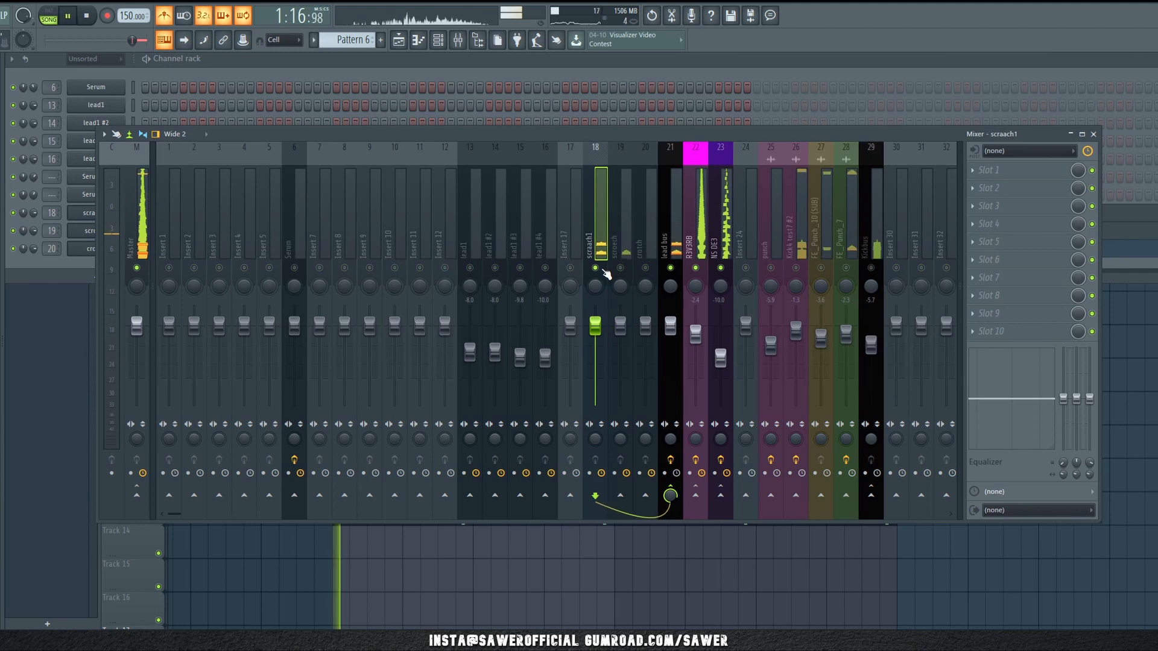
{"action": "key", "text": "space"}
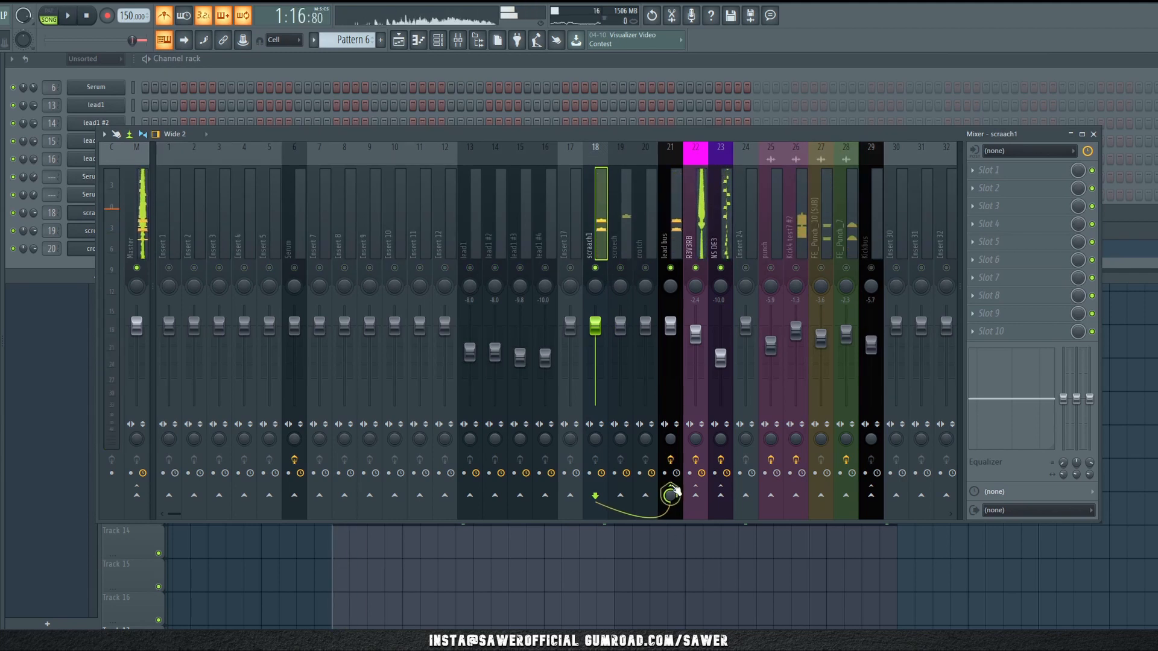
{"action": "key", "text": "space"}
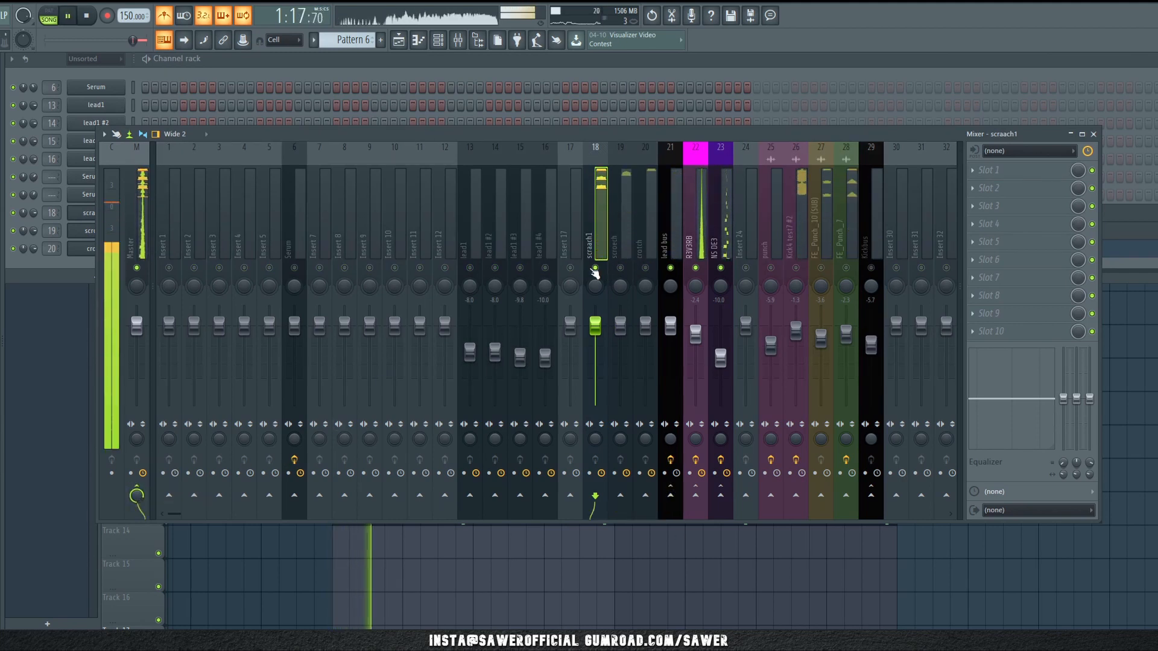
{"action": "key", "text": "space"}
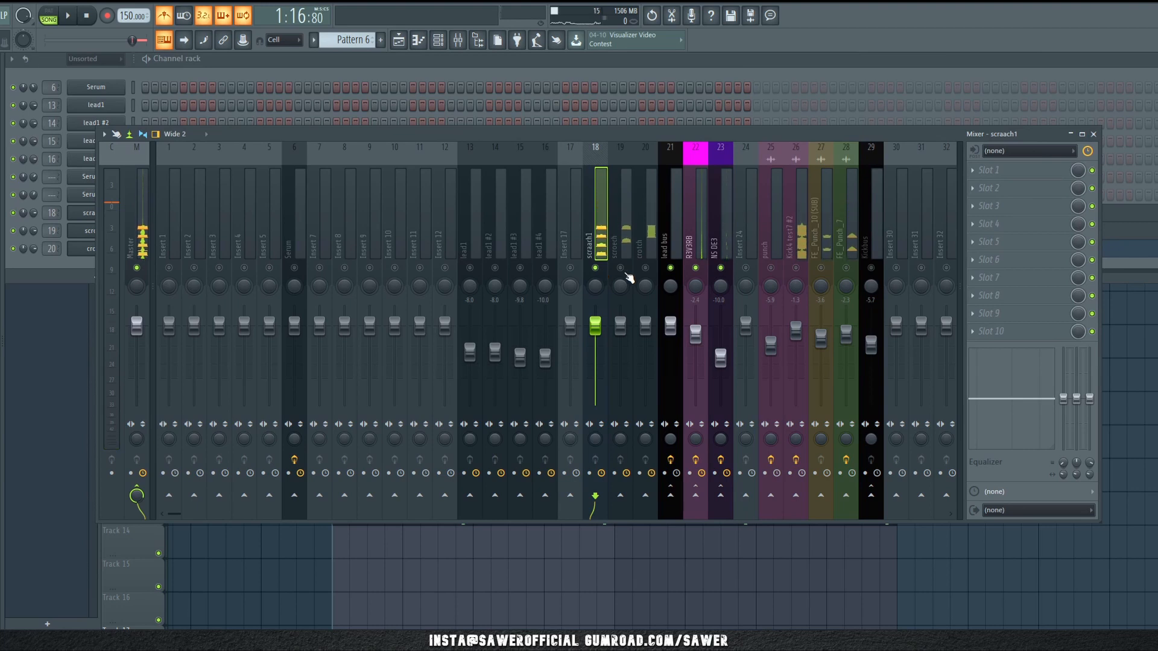
Step: Solo the scroech mixer track, audition it and lower its volume to about -5.8 dB
{"action": "right_click", "coordinate": [621, 268]}
{"action": "key", "text": "space"}
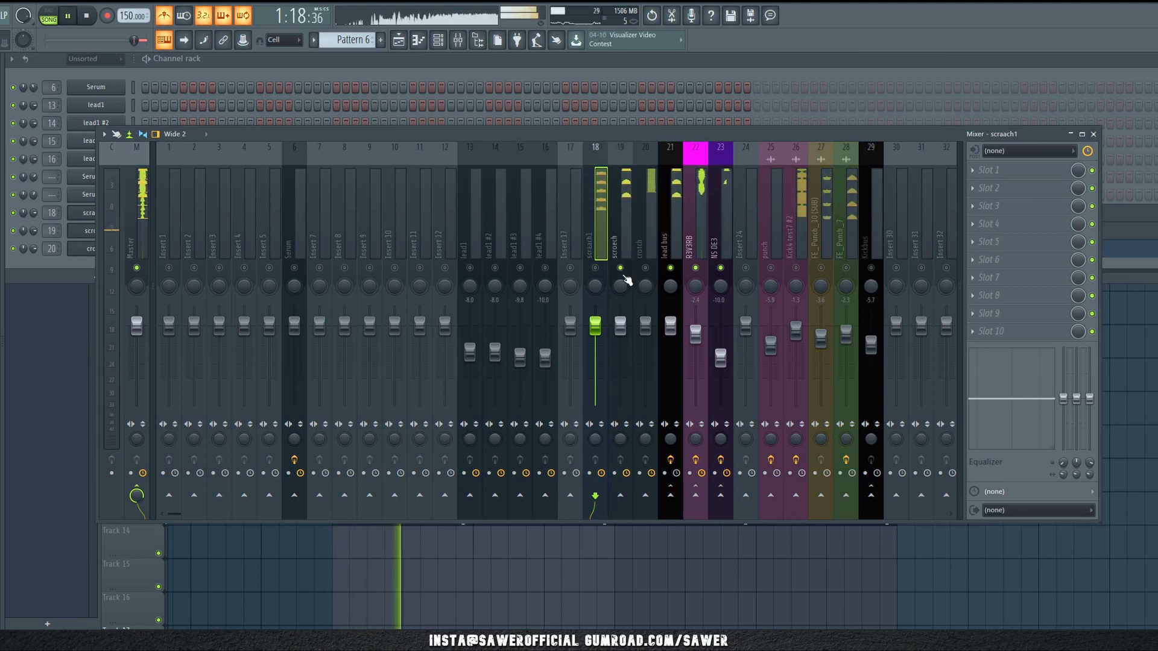
{"action": "left_click", "coordinate": [623, 264]}
{"action": "key", "text": "space"}
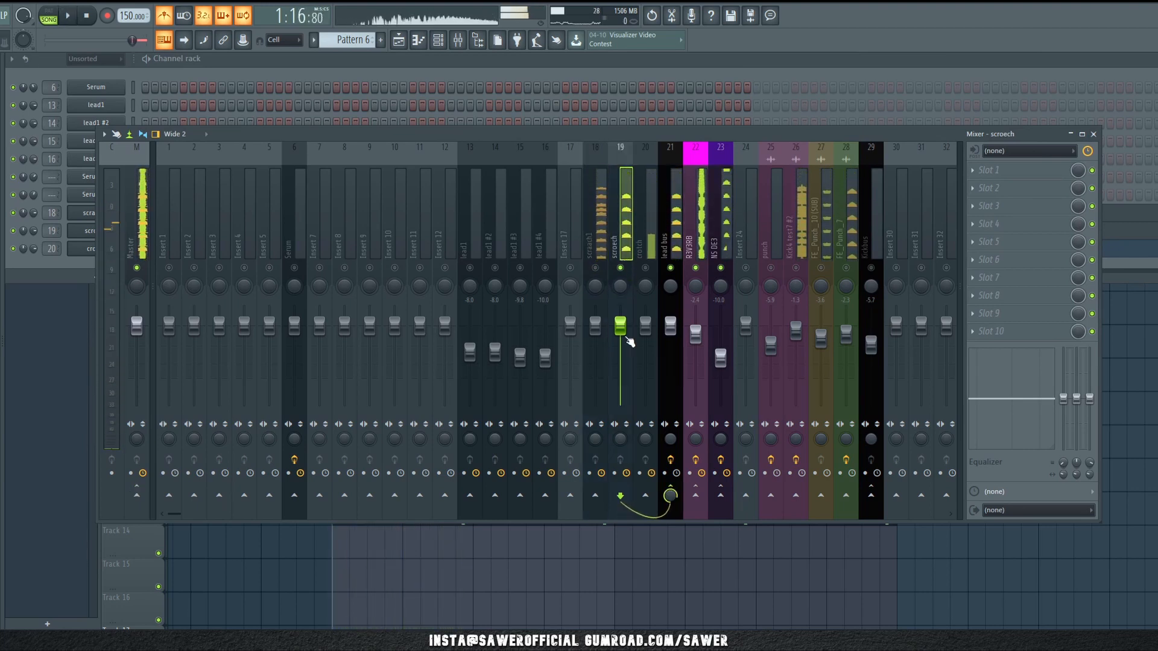
Step: Load PanCake2 into slot 5 of the scroech mixer track and move its window clear of the track's fader
{"action": "left_click", "coordinate": [989, 242]}
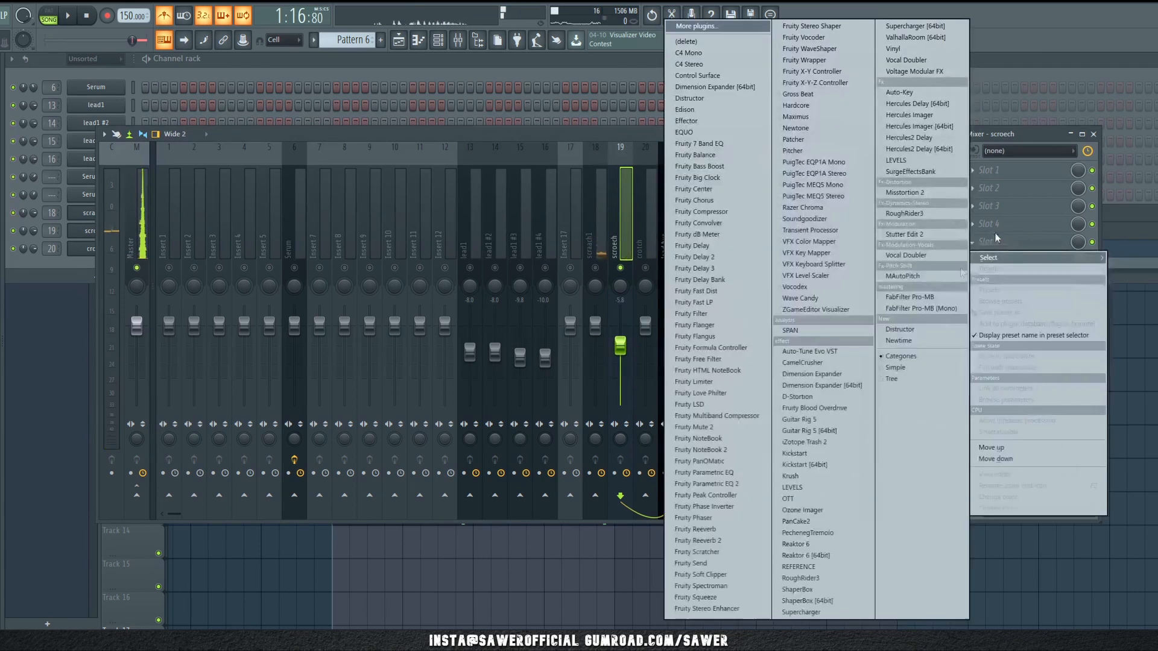
{"action": "left_click", "coordinate": [815, 522]}
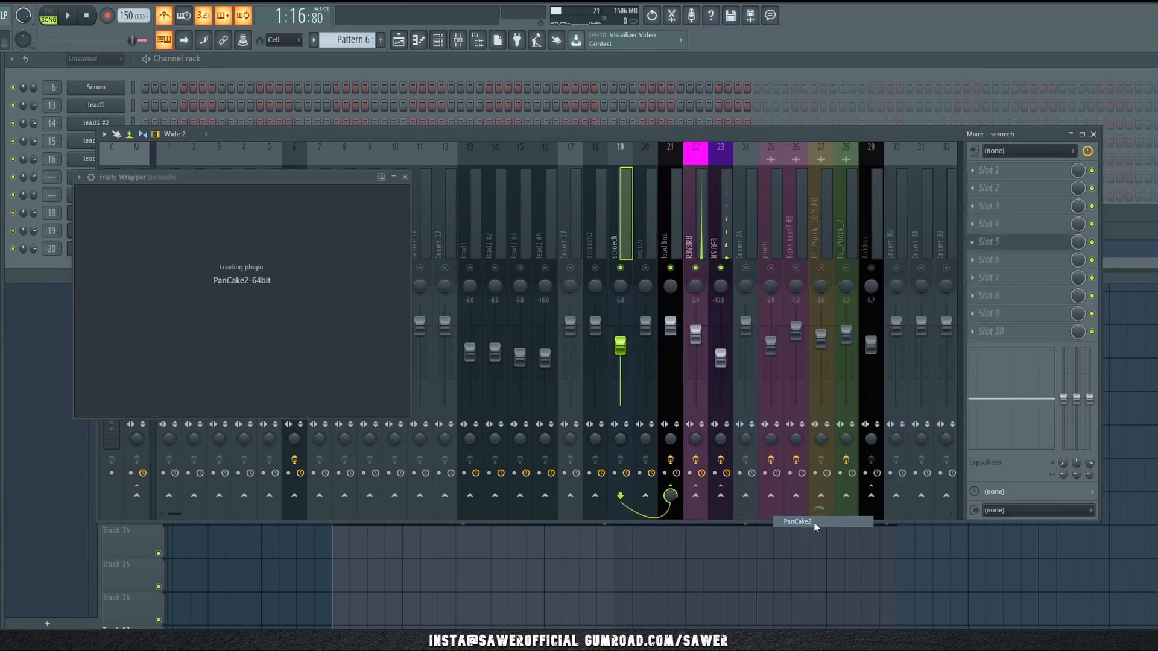
{"action": "left_click_drag", "start_coordinate": [253, 182], "coordinate": [451, 125]}
Step: Set PanCake2's beat-synced LFO length to 1/2 and its Mix to 71% while listening to the scroech track
{"action": "left_click", "coordinate": [508, 182]}
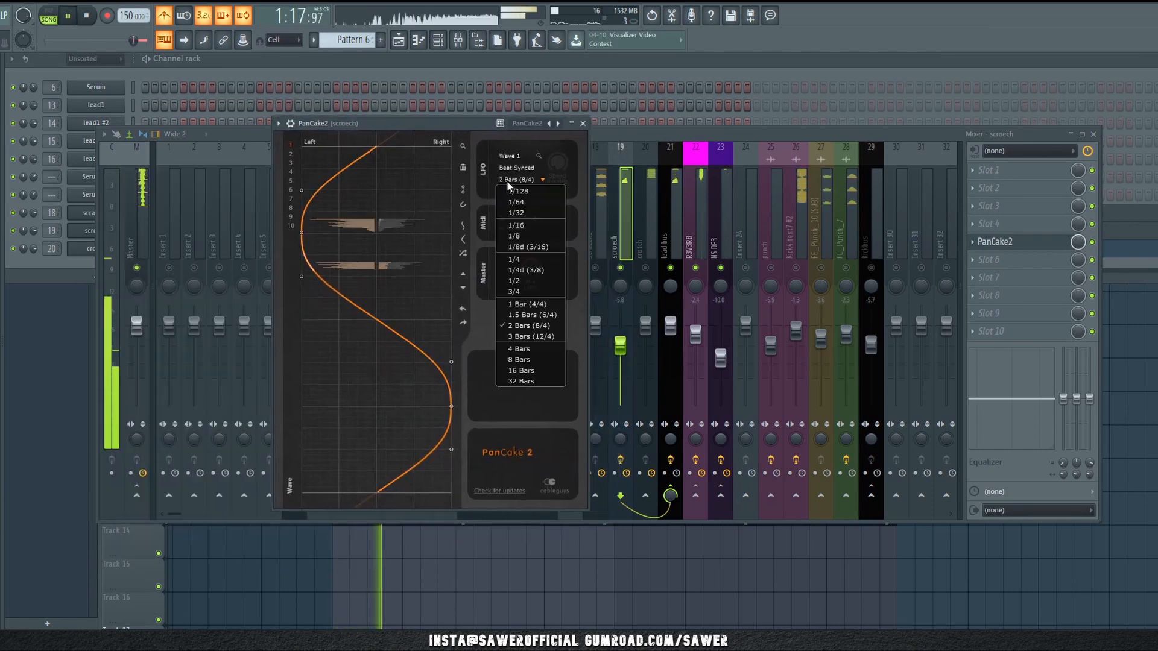
{"action": "left_click", "coordinate": [508, 180]}
{"action": "left_click", "coordinate": [511, 180]}
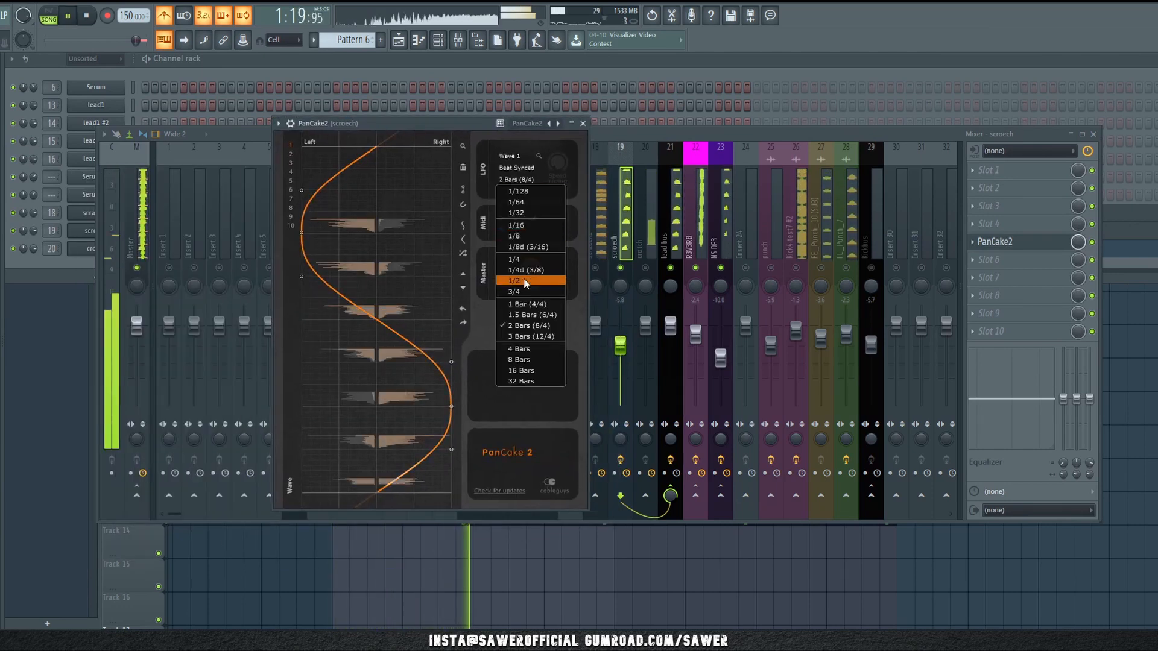
{"action": "left_click", "coordinate": [523, 277]}
{"action": "left_click", "coordinate": [509, 177]}
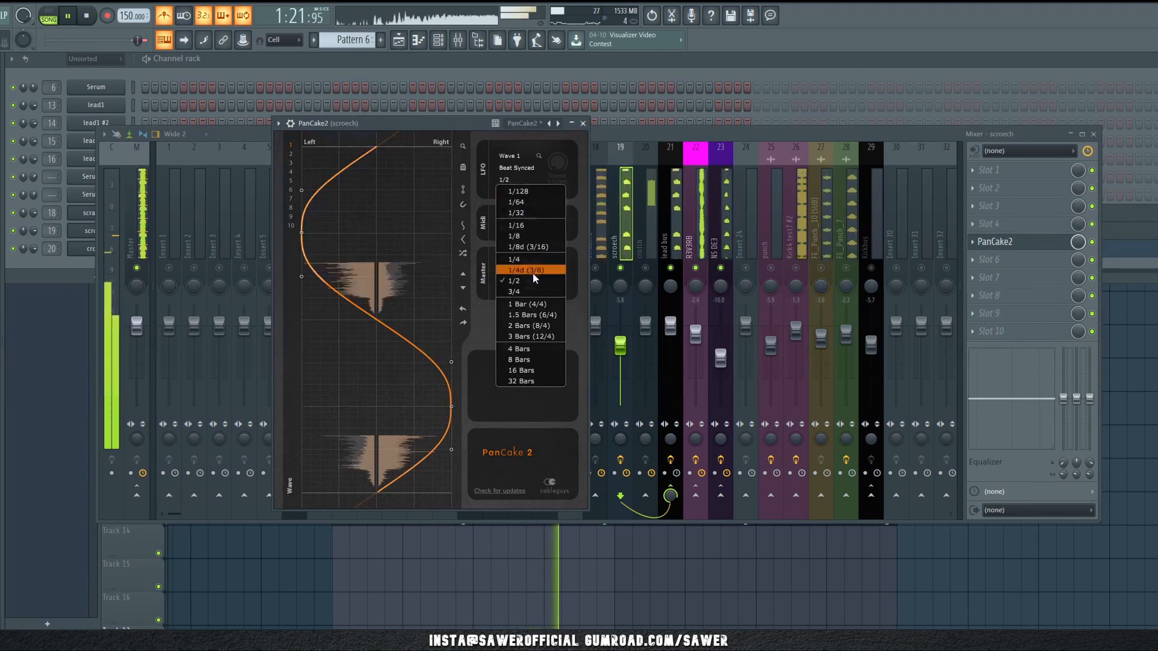
{"action": "left_click", "coordinate": [516, 281]}
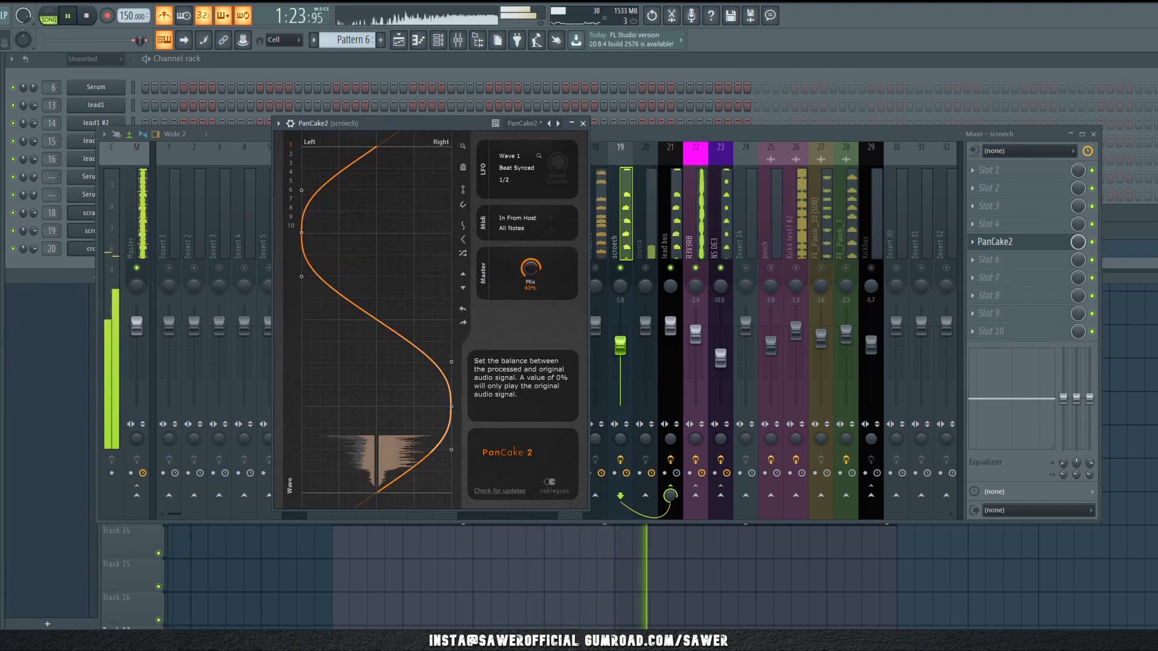
{"action": "left_click_drag", "start_coordinate": [528, 270], "coordinate": [528, 280]}
{"action": "key", "text": "space"}
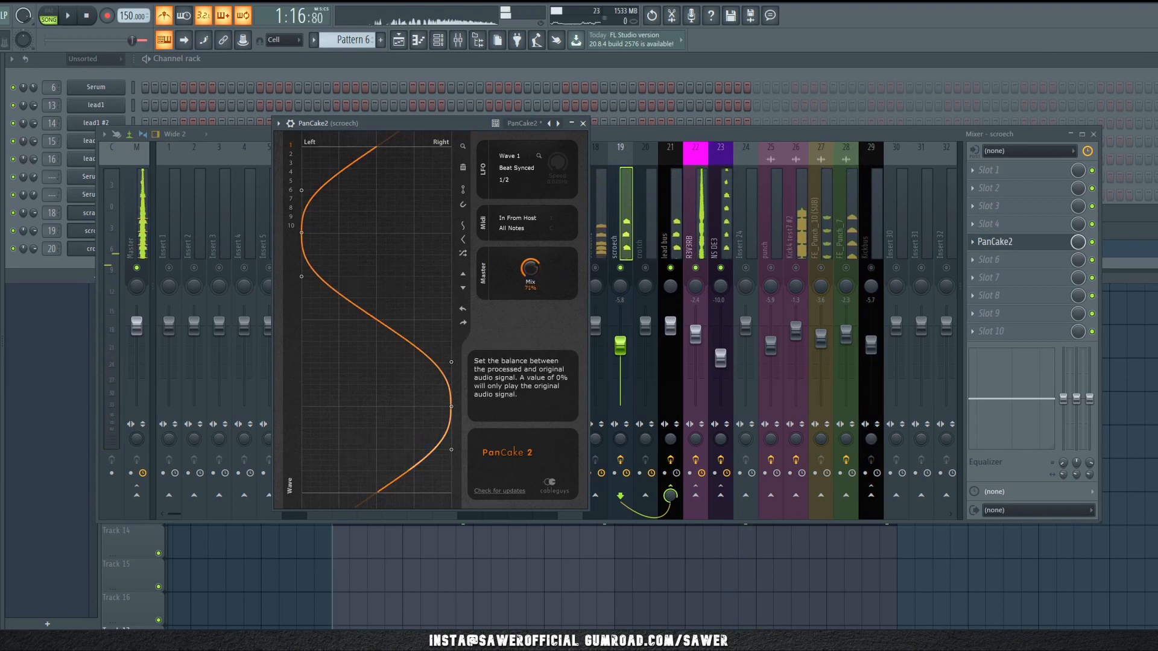
Step: Unsolo the scroech track and lower the scraach1 track's volume to about -2.0 dB during playback
{"action": "left_click", "coordinate": [619, 274]}
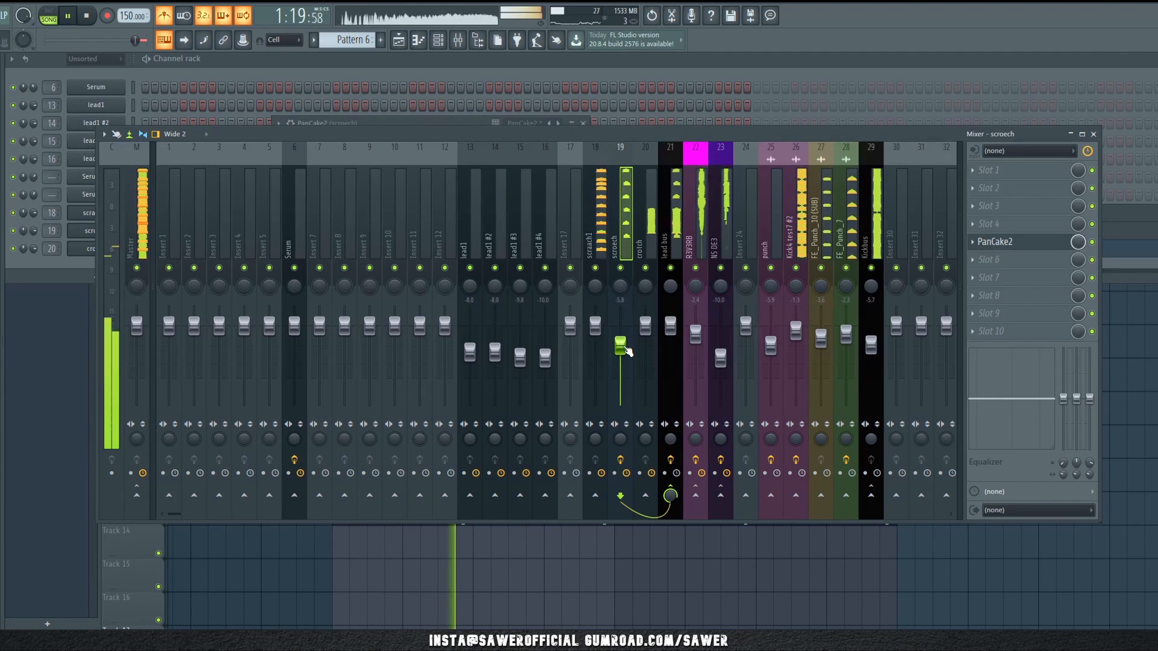
{"action": "left_click", "coordinate": [1016, 243]}
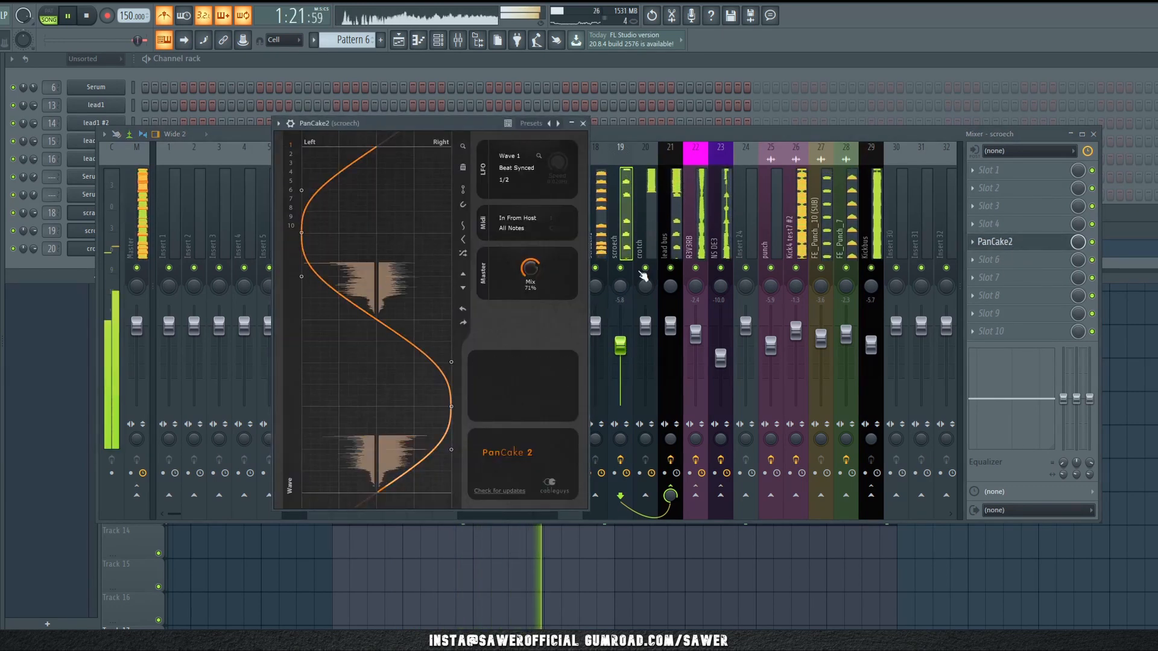
{"action": "left_click", "coordinate": [601, 318]}
{"action": "mouse_move", "coordinate": [601, 318]}
{"action": "left_mouse_down"}
{"action": "mouse_move", "coordinate": [617, 340]}
{"action": "mouse_move", "coordinate": [600, 331]}
{"action": "left_mouse_up"}
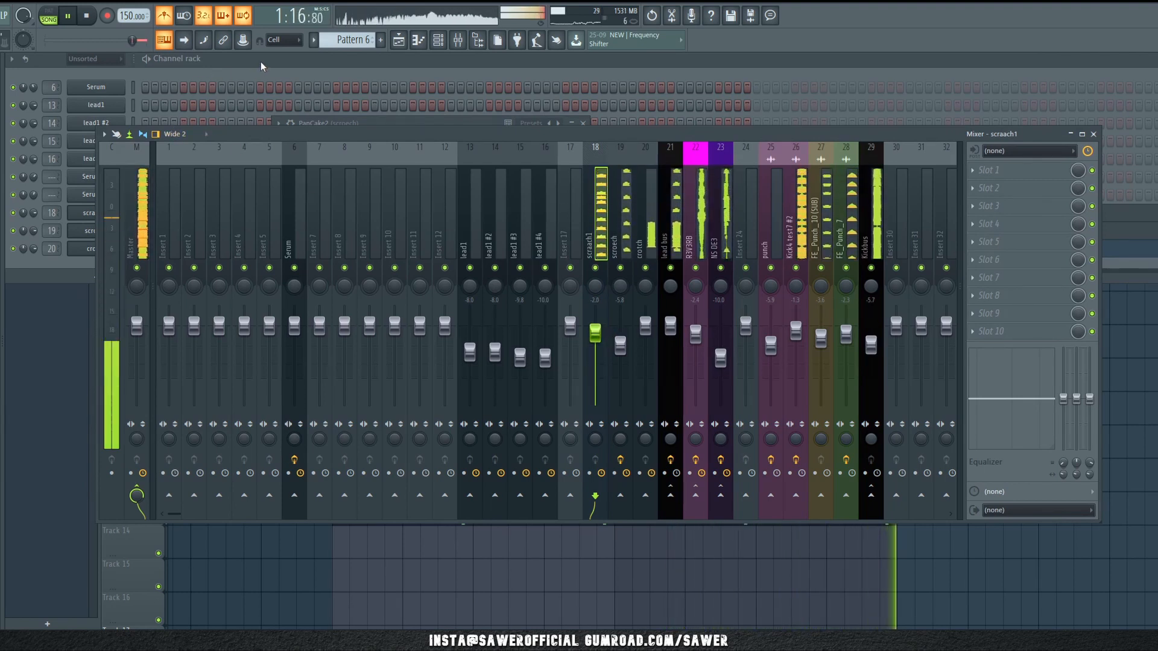
Step: Show the playlist section from bar 49 to 57 and play it from bar 49
{"action": "left_click", "coordinate": [399, 42]}
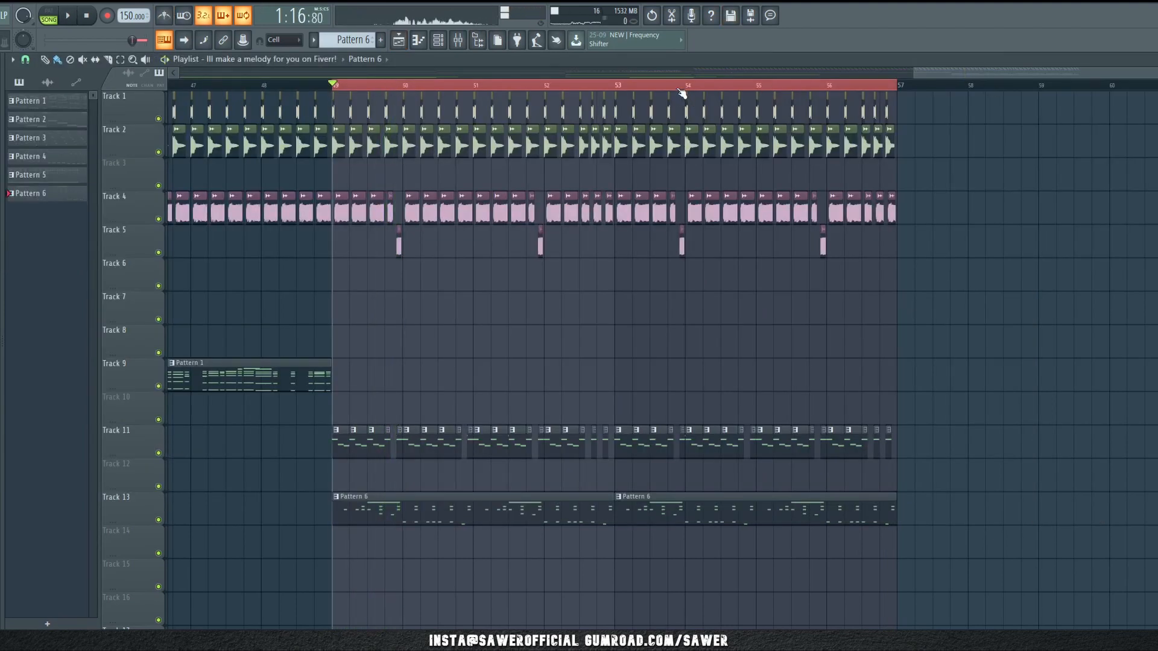
{"action": "scroll", "coordinate": [681, 91], "scroll_direction": "up", "scroll_amount": 1}
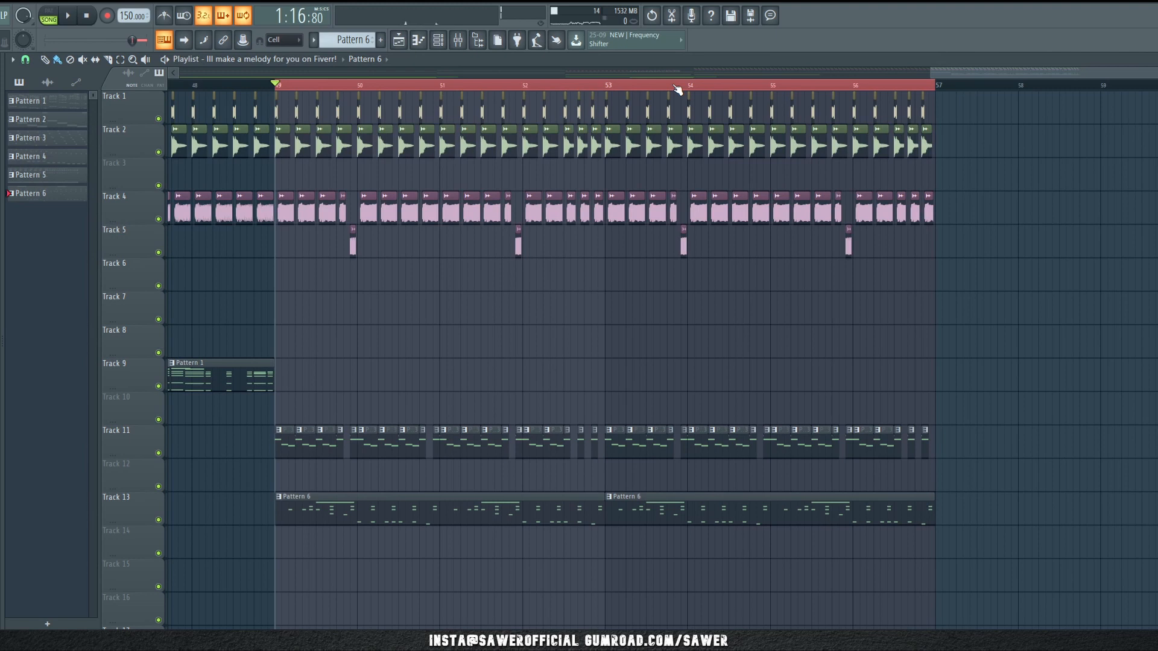
{"action": "scroll", "coordinate": [677, 89], "scroll_direction": "up", "scroll_amount": 1}
{"action": "scroll", "coordinate": [231, 93], "scroll_direction": "up", "scroll_amount": 1}
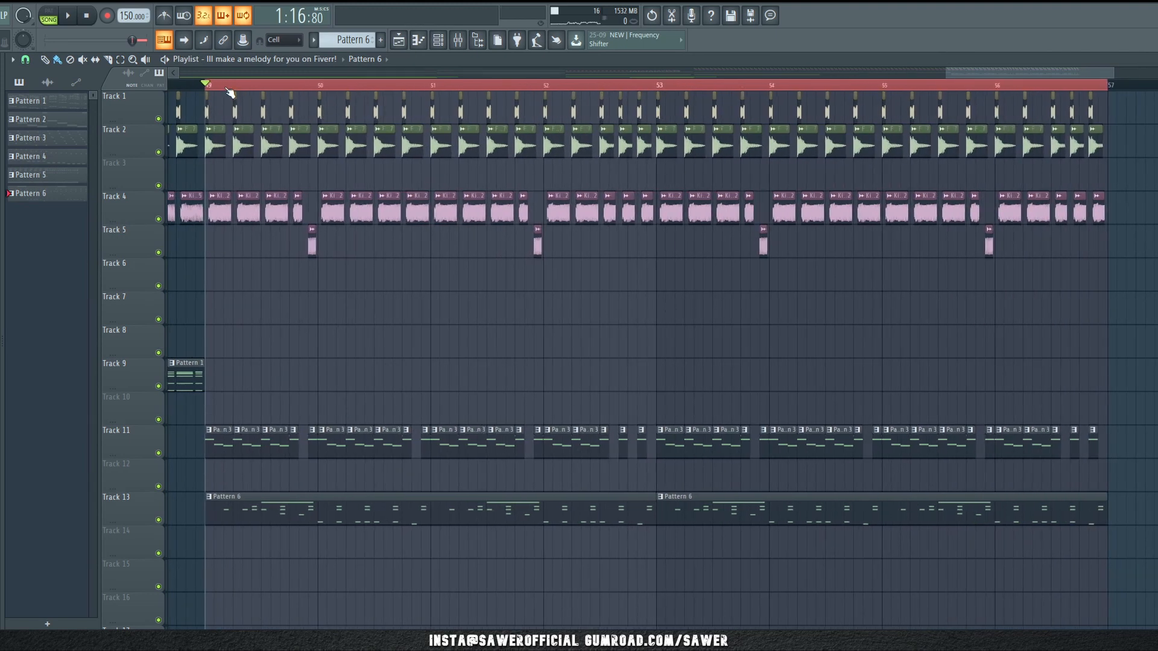
{"action": "key", "text": "space"}
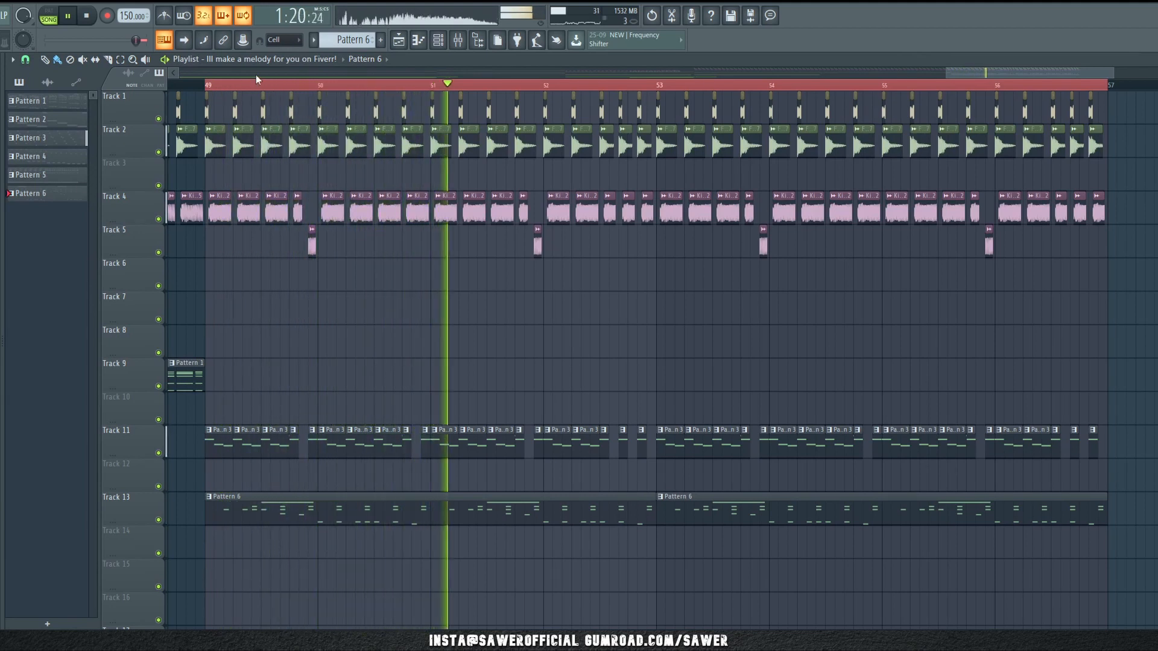
{"action": "key", "text": "space"}
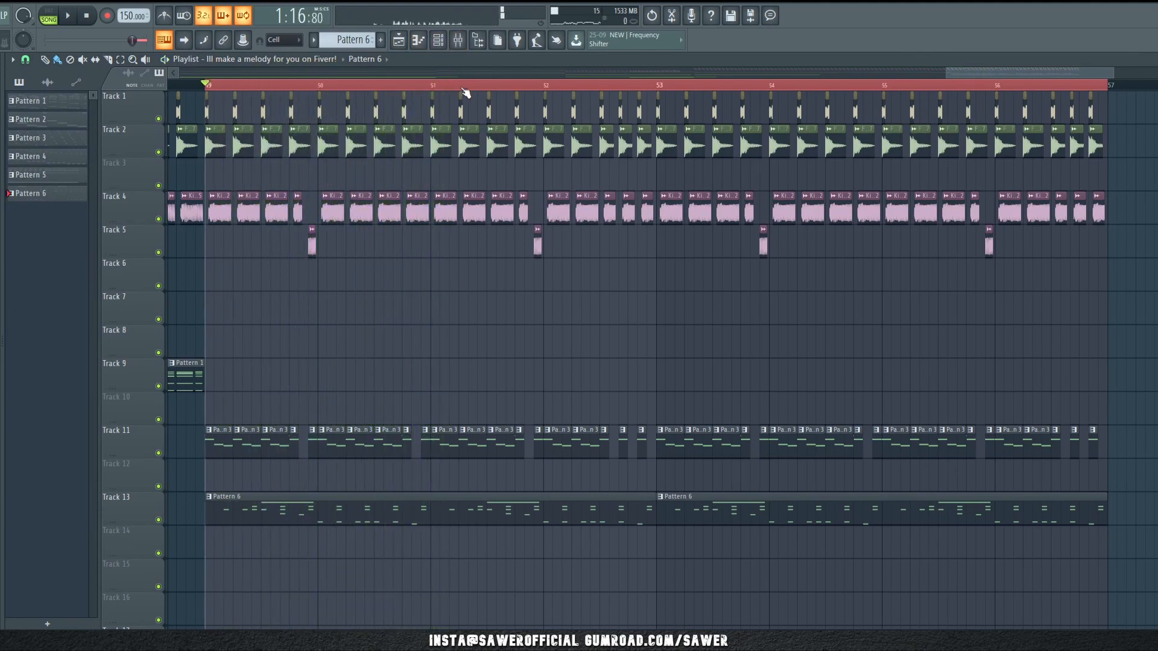